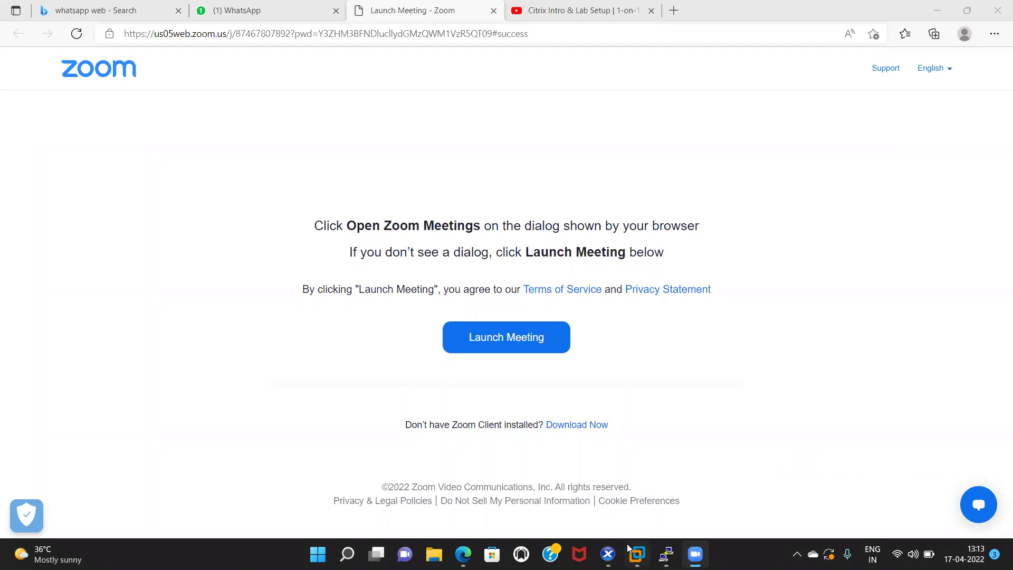
Step: Look over the DC, Xenserver-01 and DDC01 VMs, ending on DDC01's Local Server page
mouse_move(637, 554)
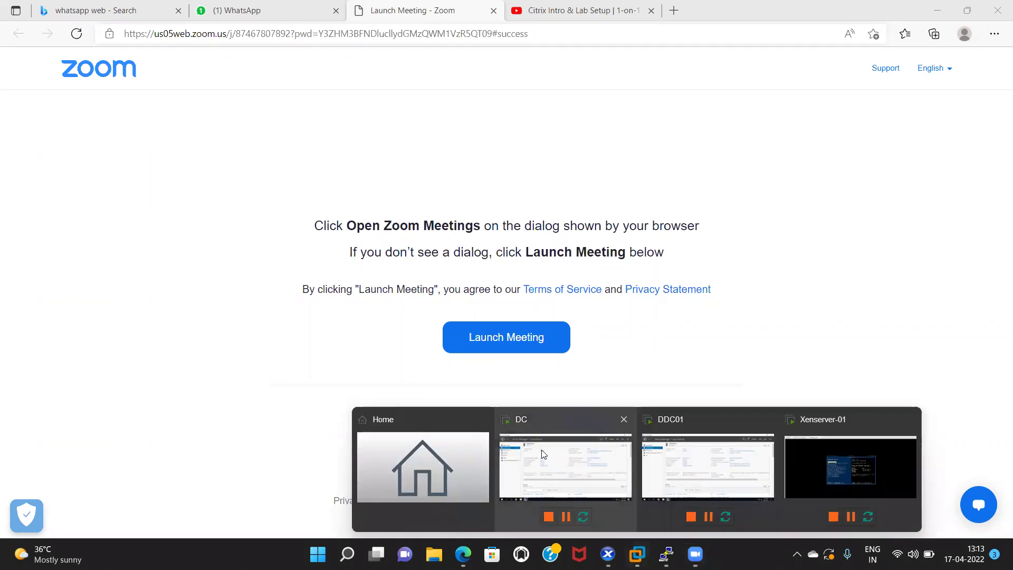
click(544, 454)
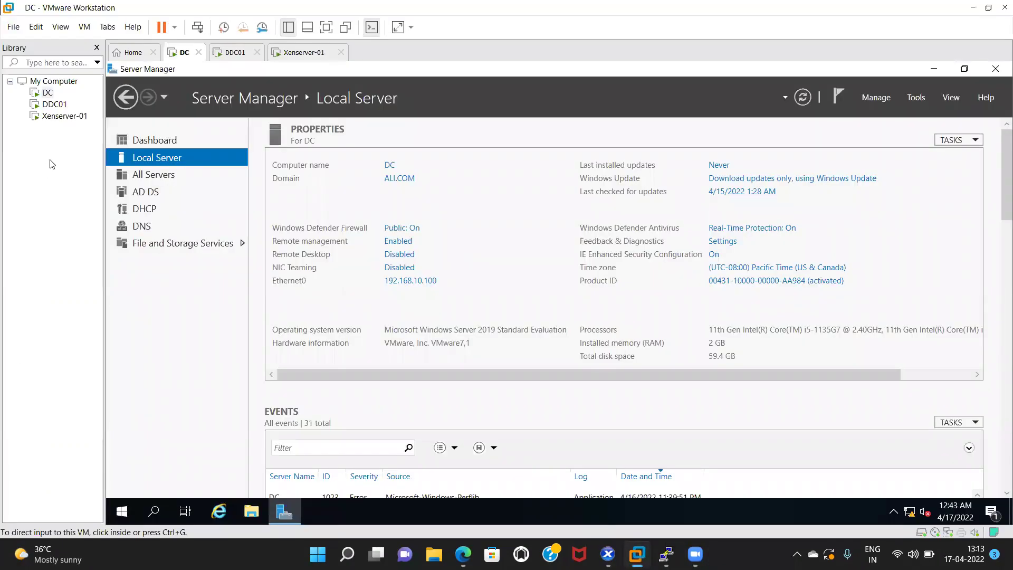
click(55, 116)
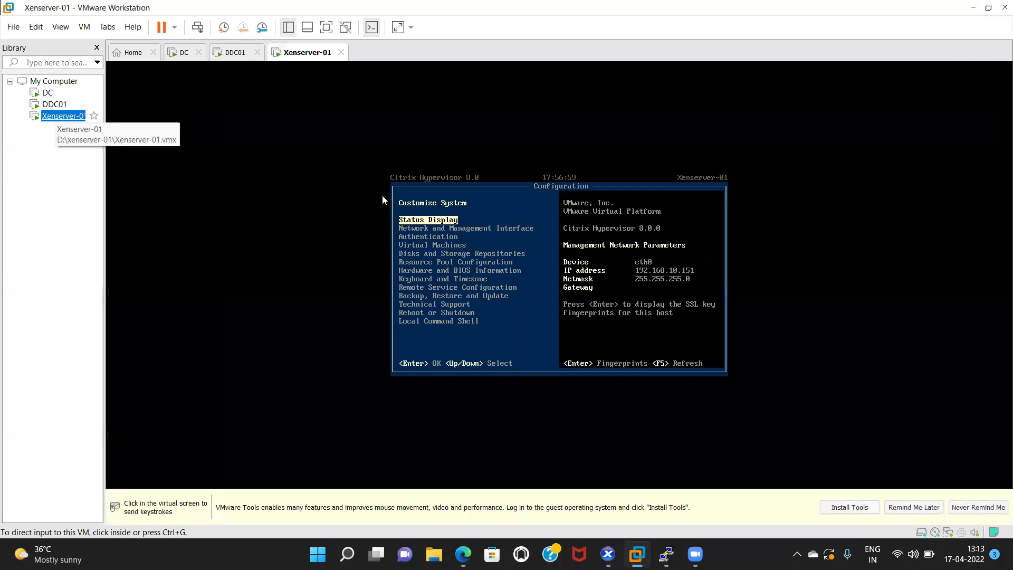
click(47, 104)
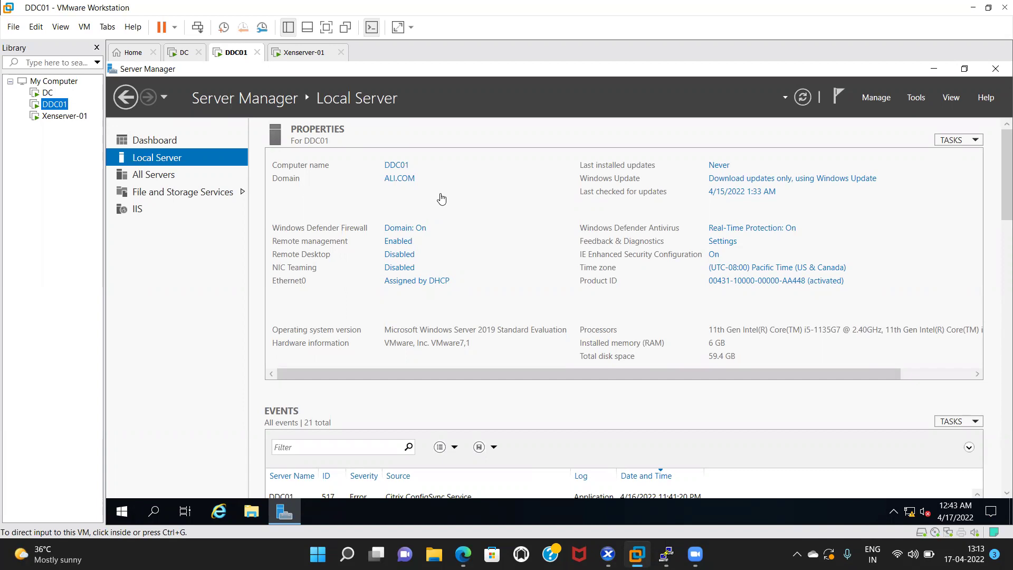
Step: Switch to DC and launch Group Policy Management from Server Manager's Tools menu
click(44, 94)
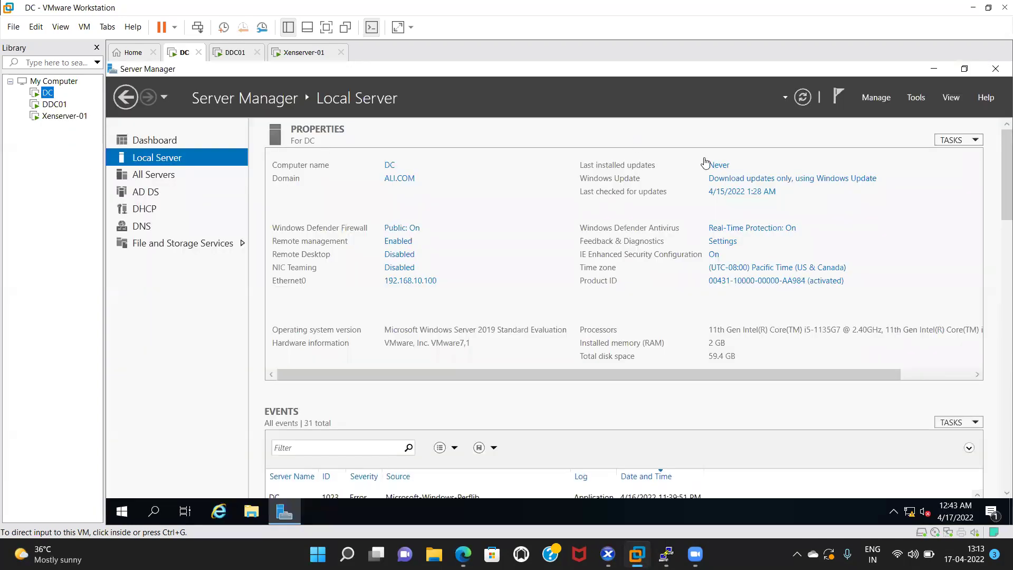
click(918, 98)
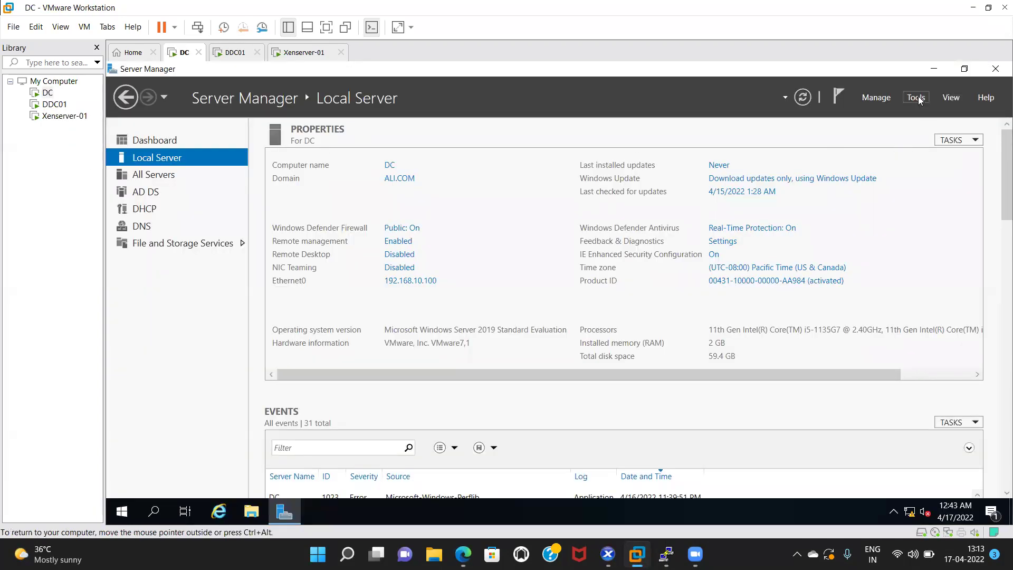
click(918, 97)
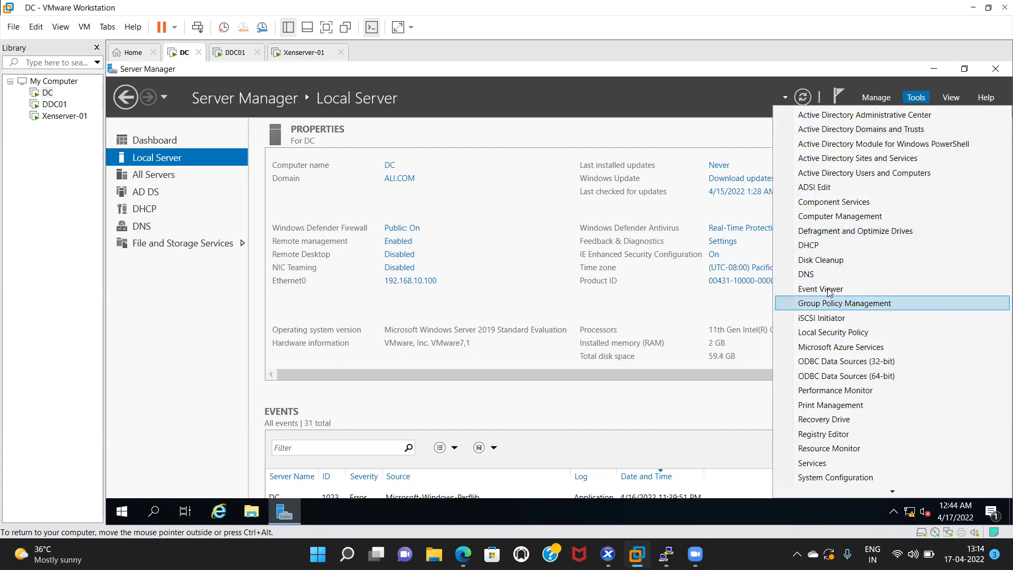
click(825, 305)
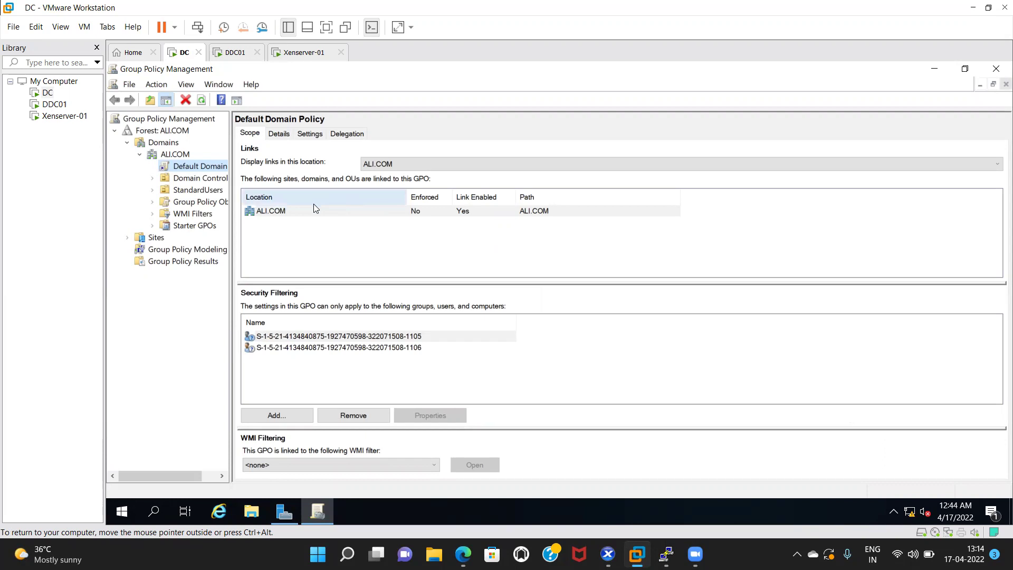
Step: Mark the Default Domain Policy link on ALI.COM as Enforced
right_click(169, 167)
click(191, 185)
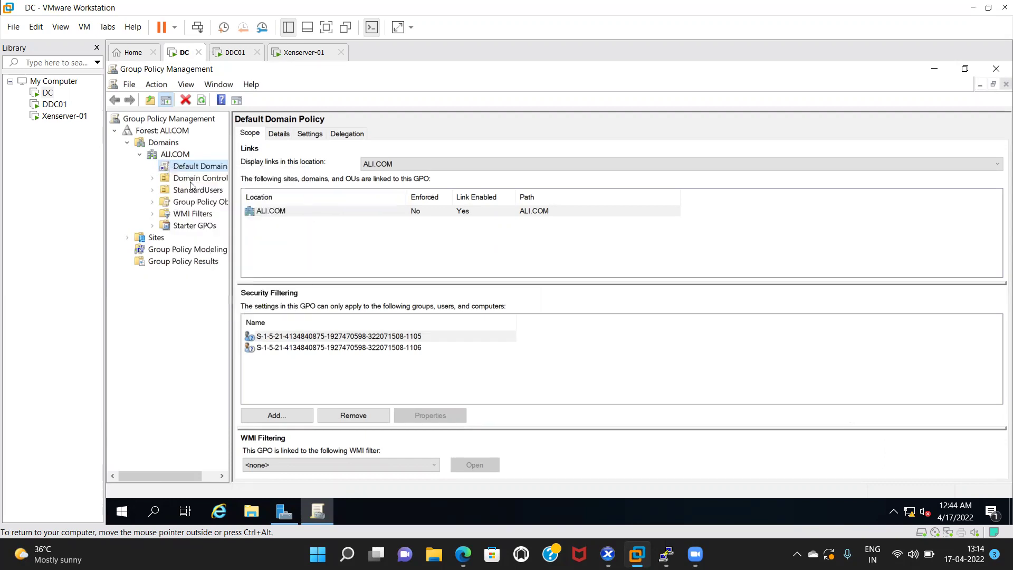
right_click(171, 168)
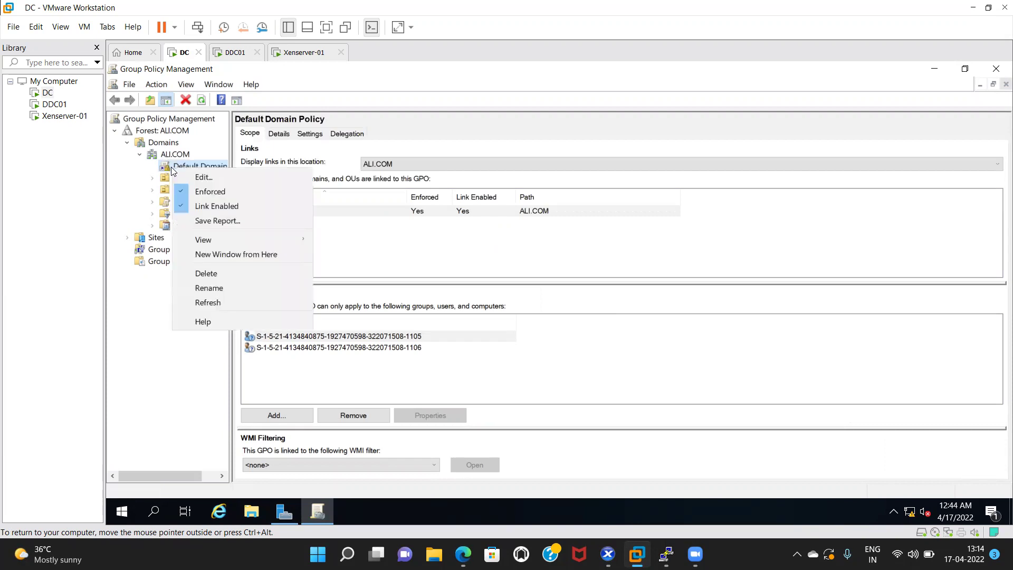
Step: Edit Default Domain Policy maximized, expanding Administrative Templates to Windows Defender Firewall's Domain and Standard Profiles
click(207, 180)
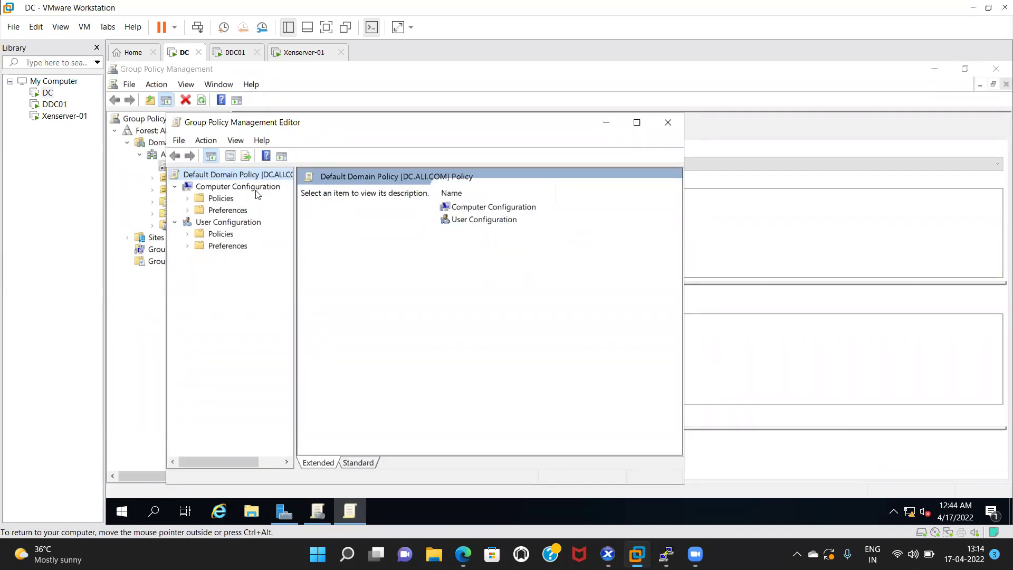
click(637, 124)
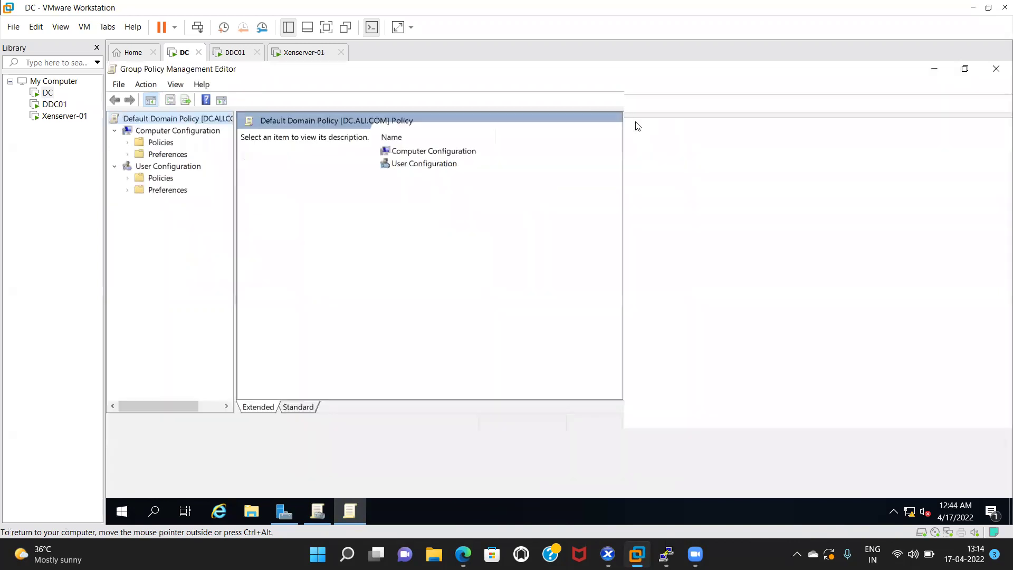
click(126, 142)
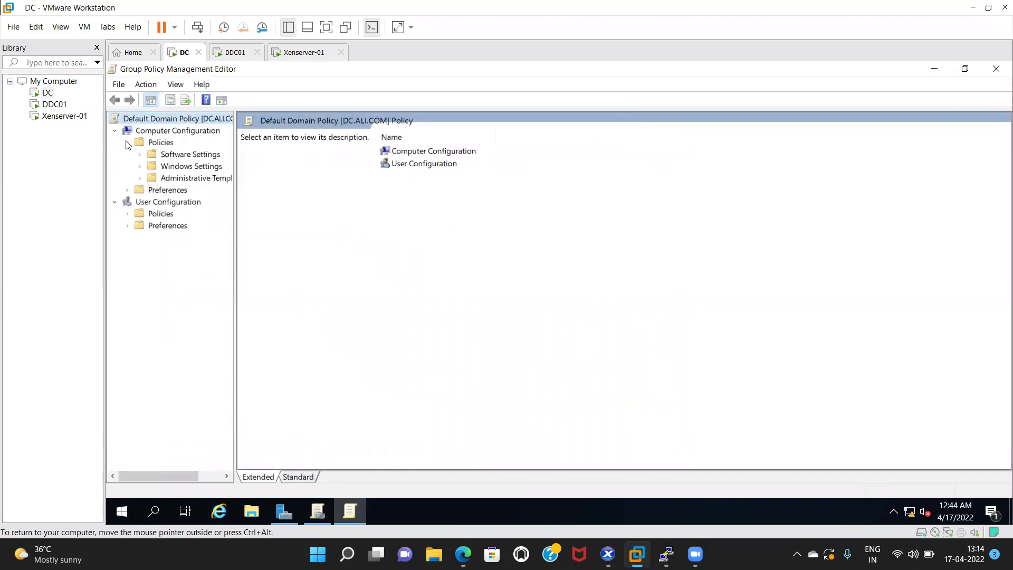
click(141, 178)
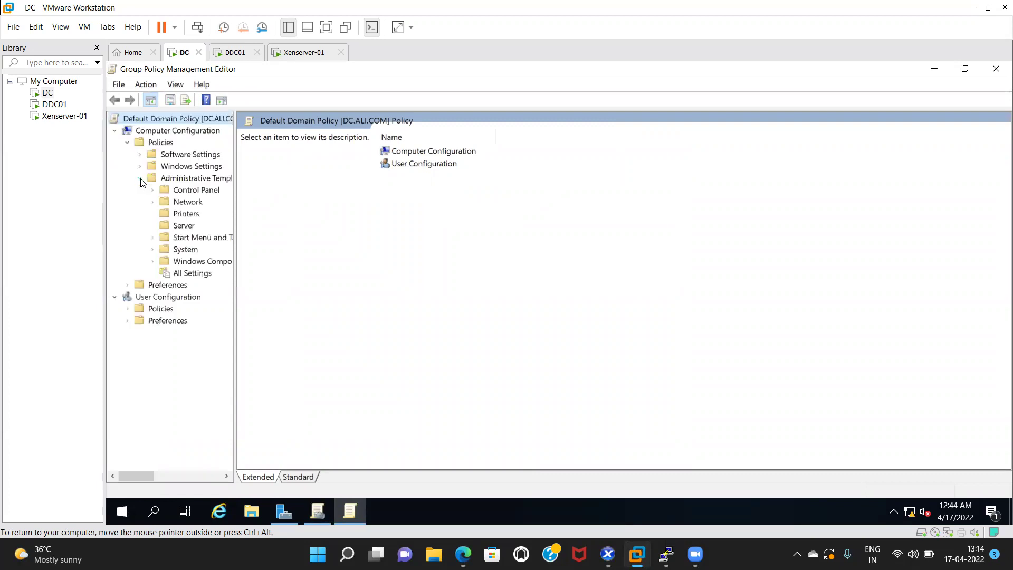
click(153, 203)
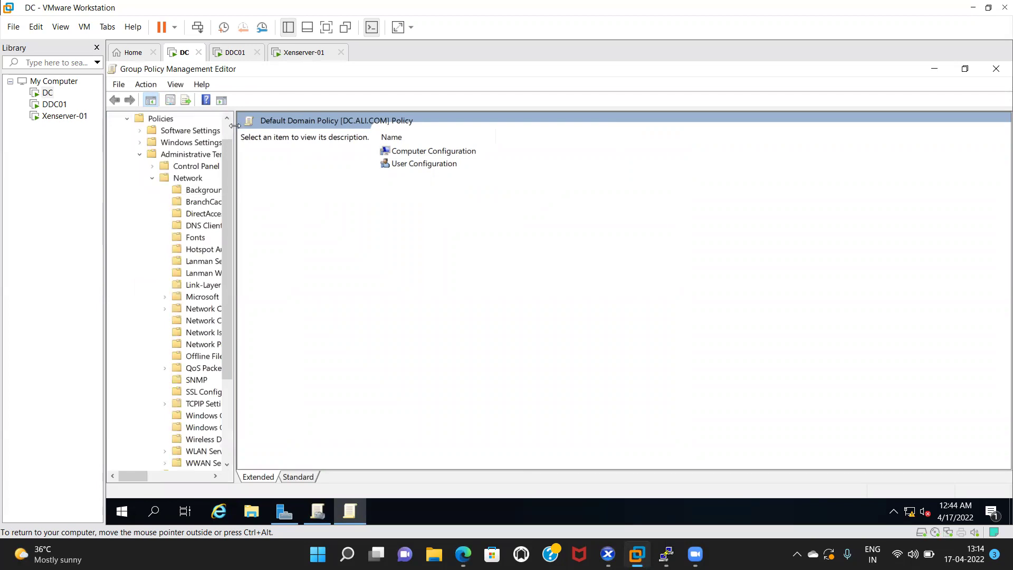
drag(237, 125, 303, 124)
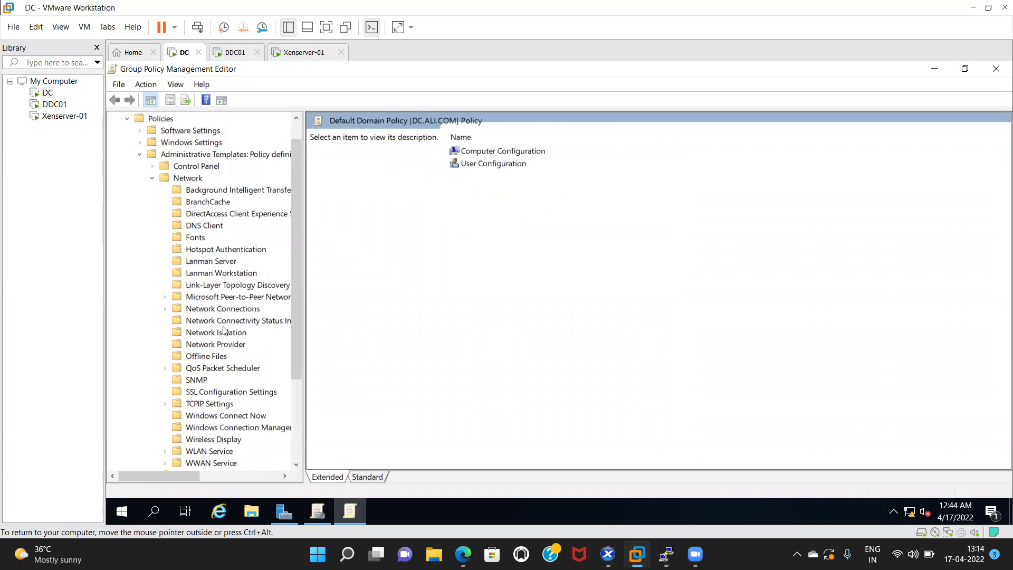
key(Down)
key(Down)
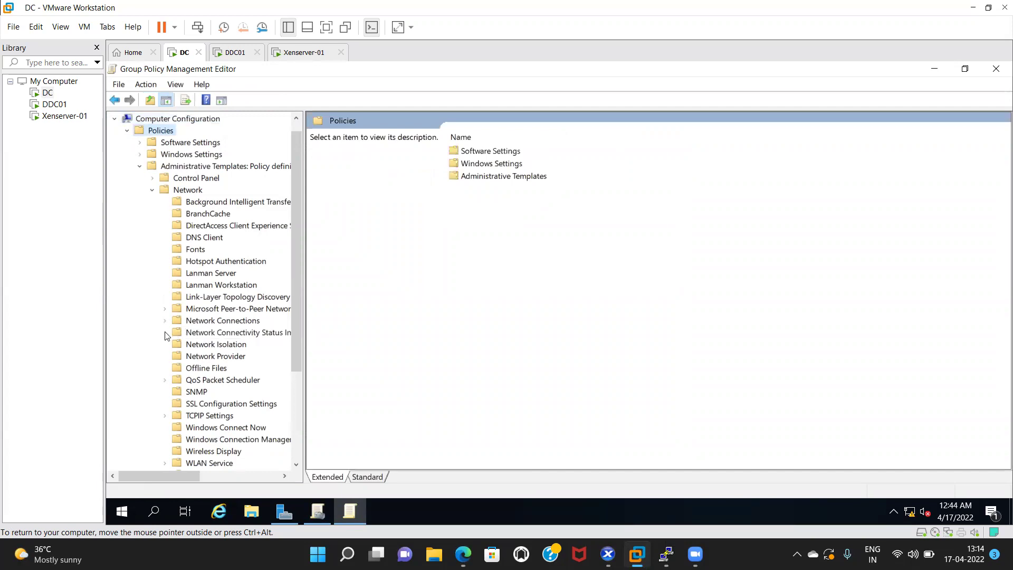
click(165, 321)
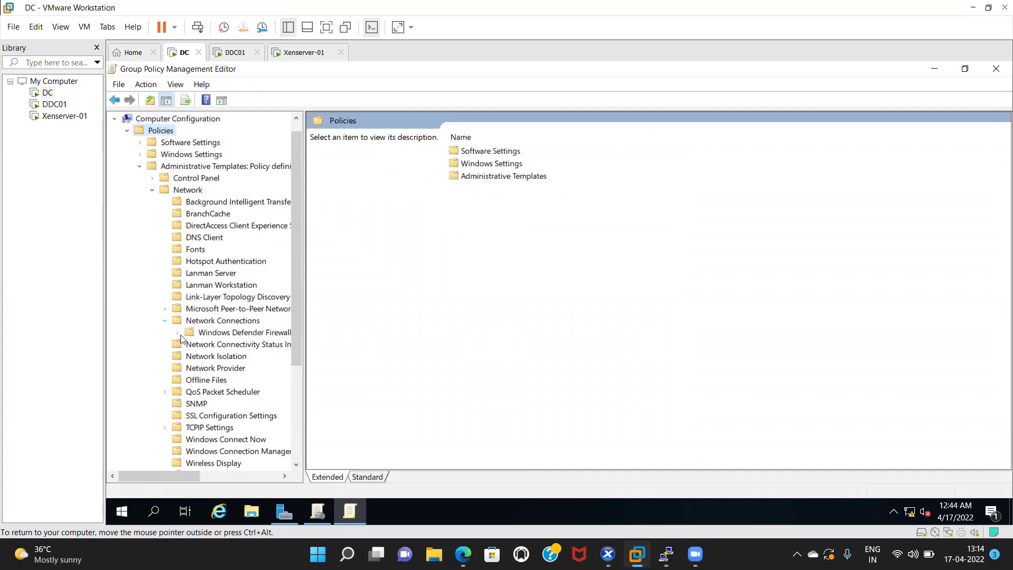
click(178, 333)
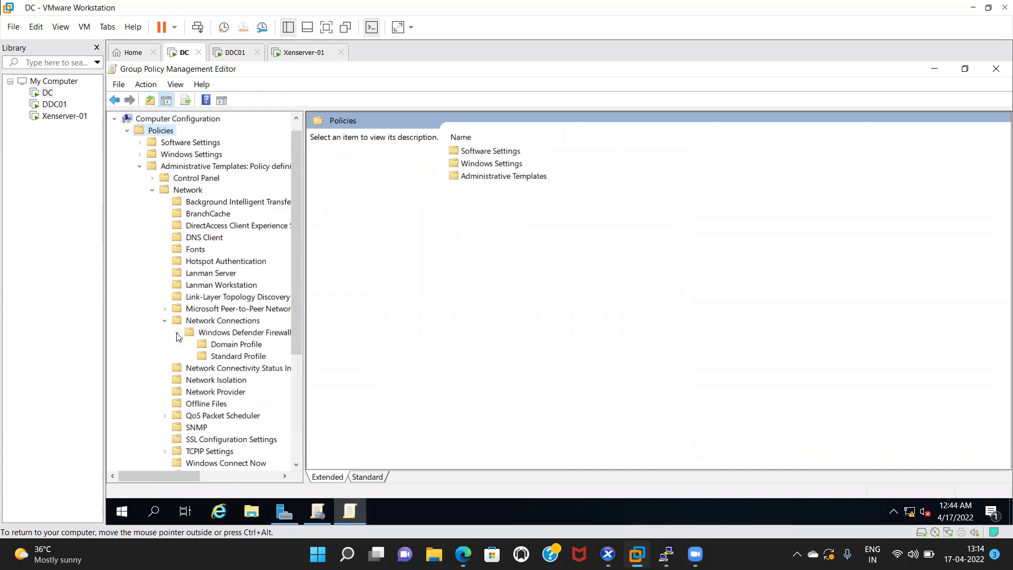
Step: Set the Standard Profile's 'Protect all network connections' to Disabled and apply it
click(214, 346)
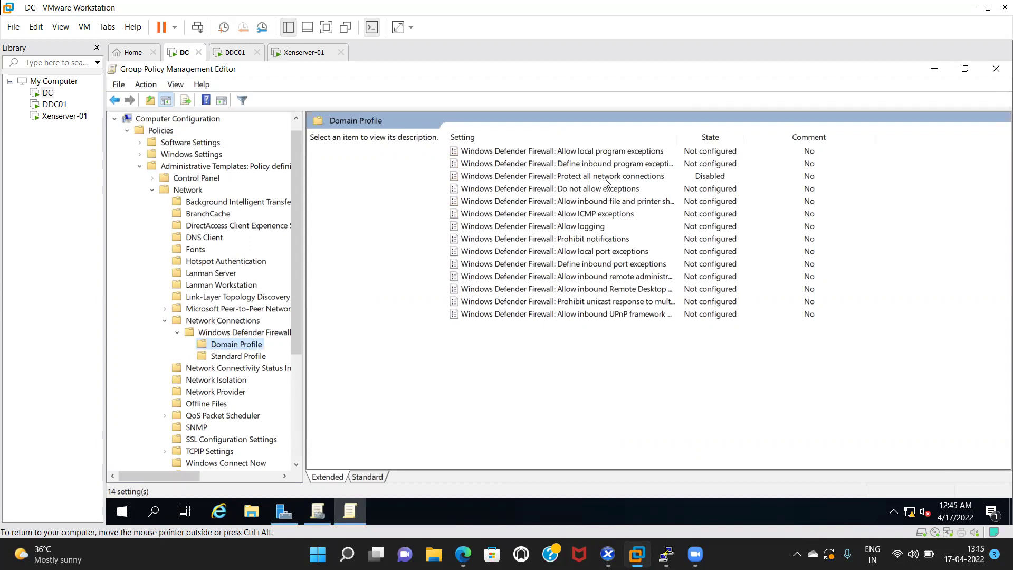
click(213, 357)
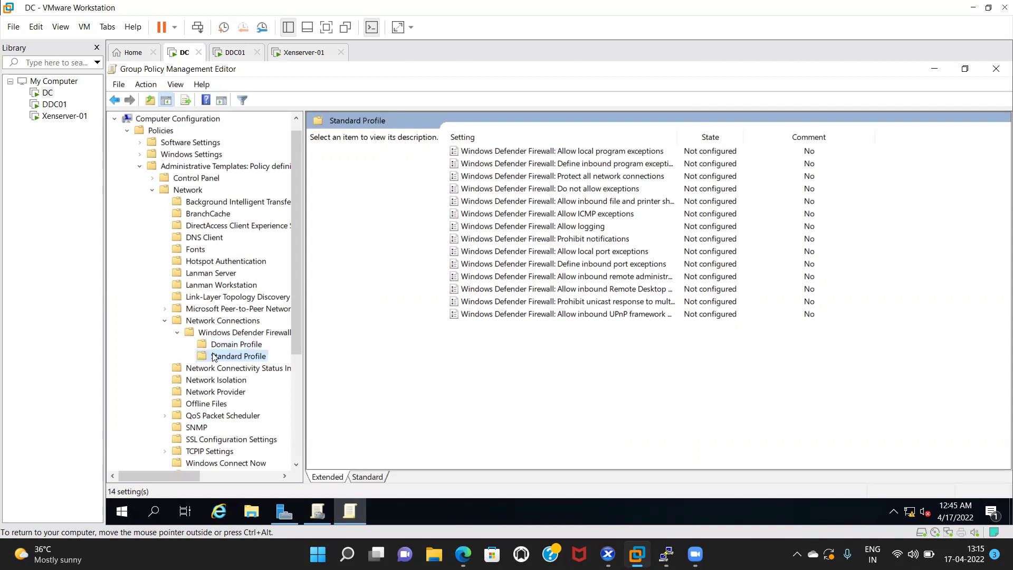
double_click(517, 181)
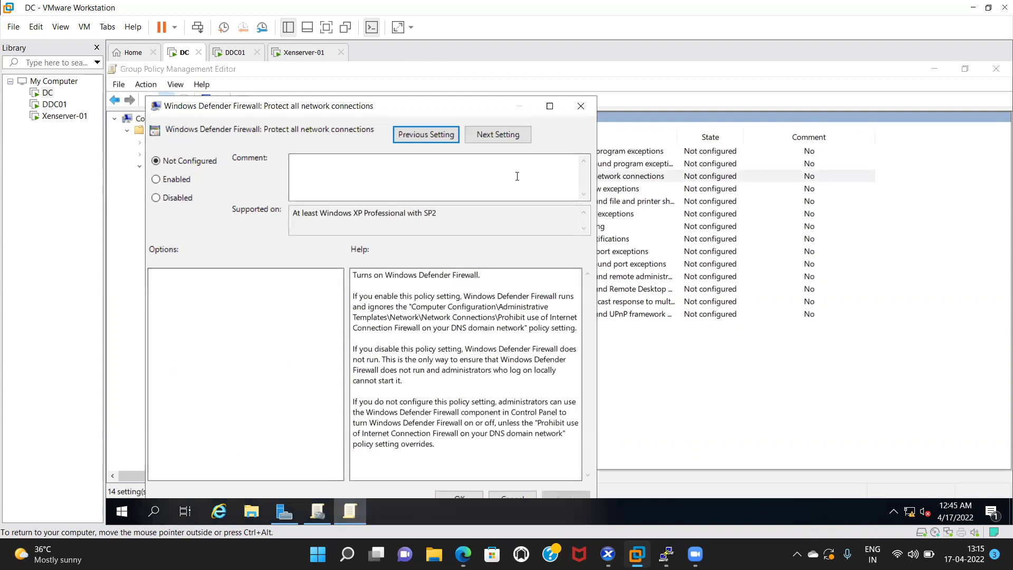
click(155, 198)
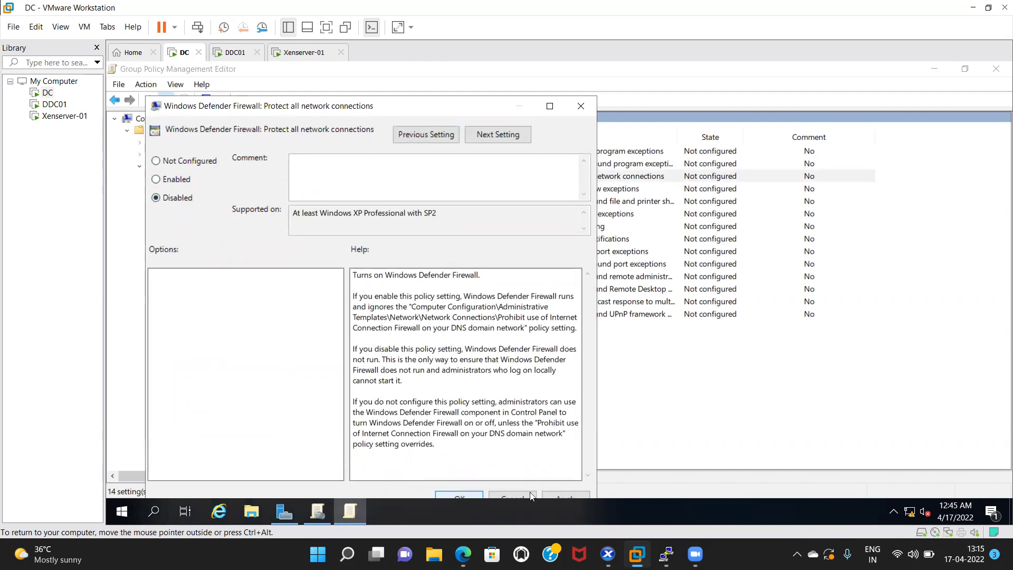
click(559, 496)
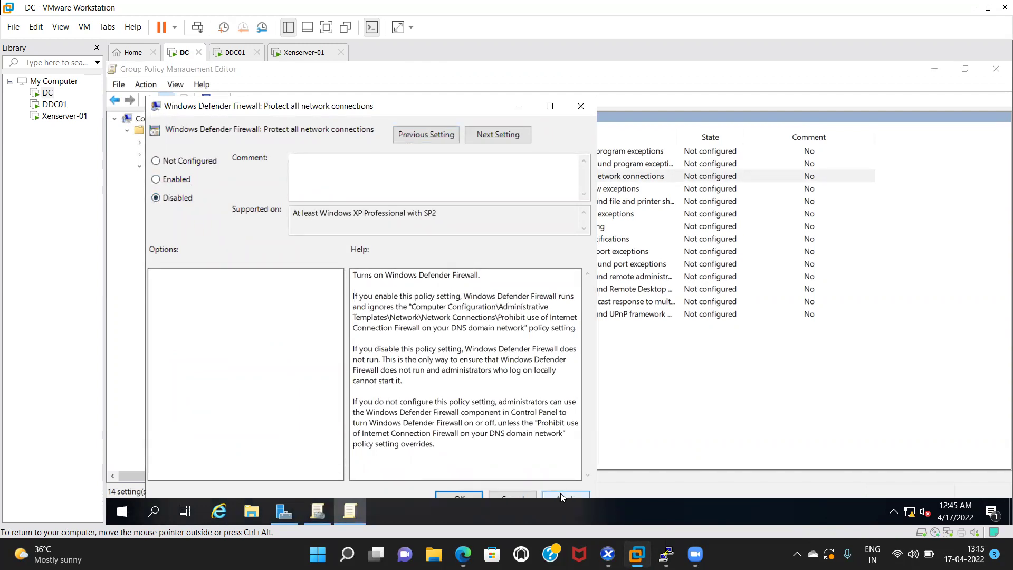
click(457, 494)
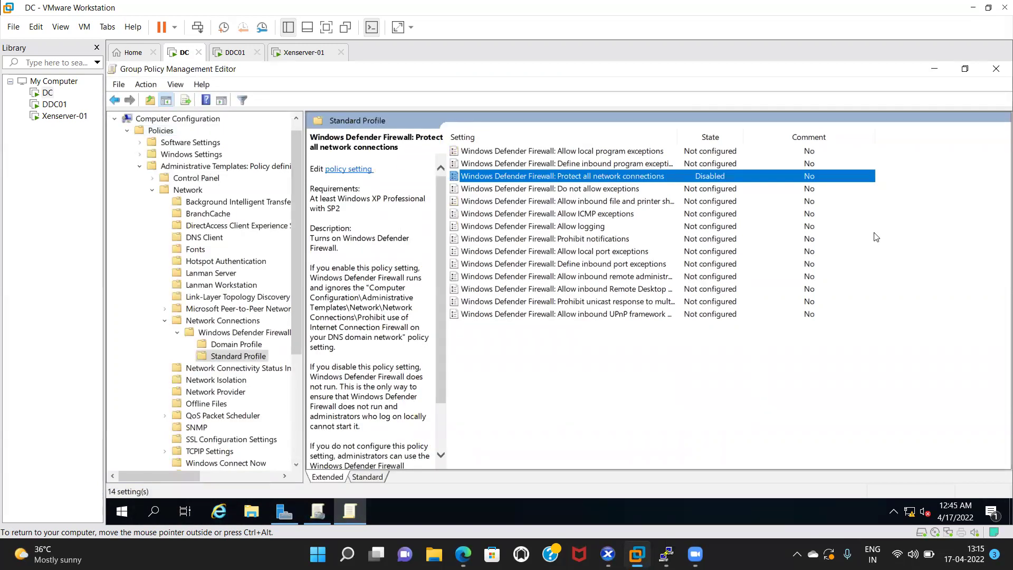
Step: Close the policy windows and run gpupdate /force in a Command Prompt on DC
click(996, 69)
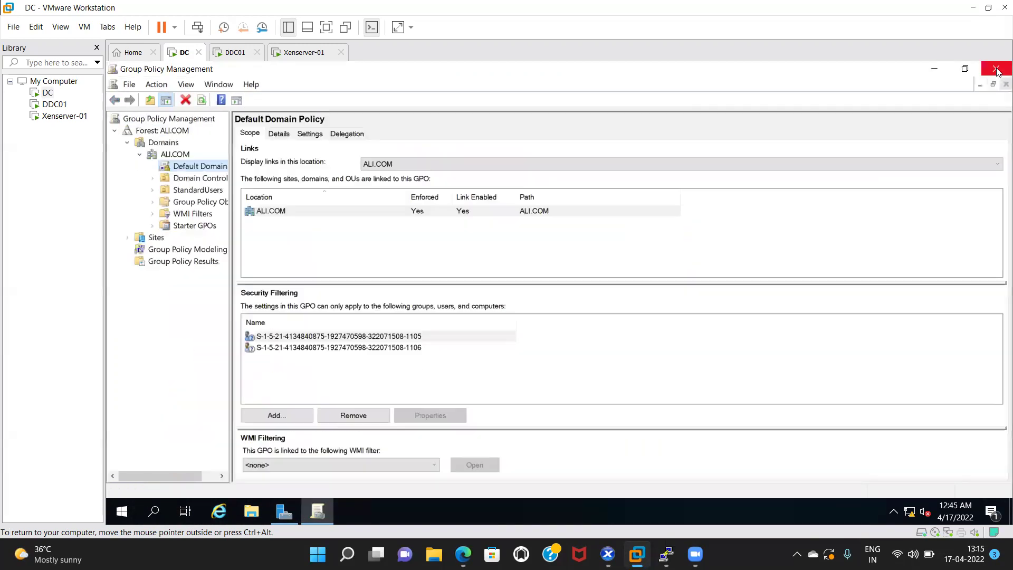
click(997, 69)
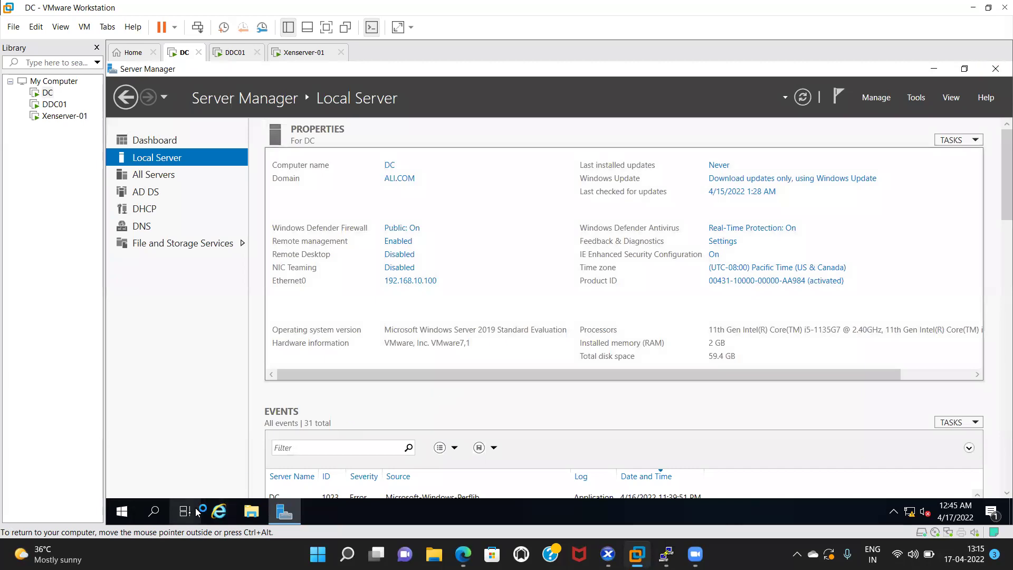
click(154, 511)
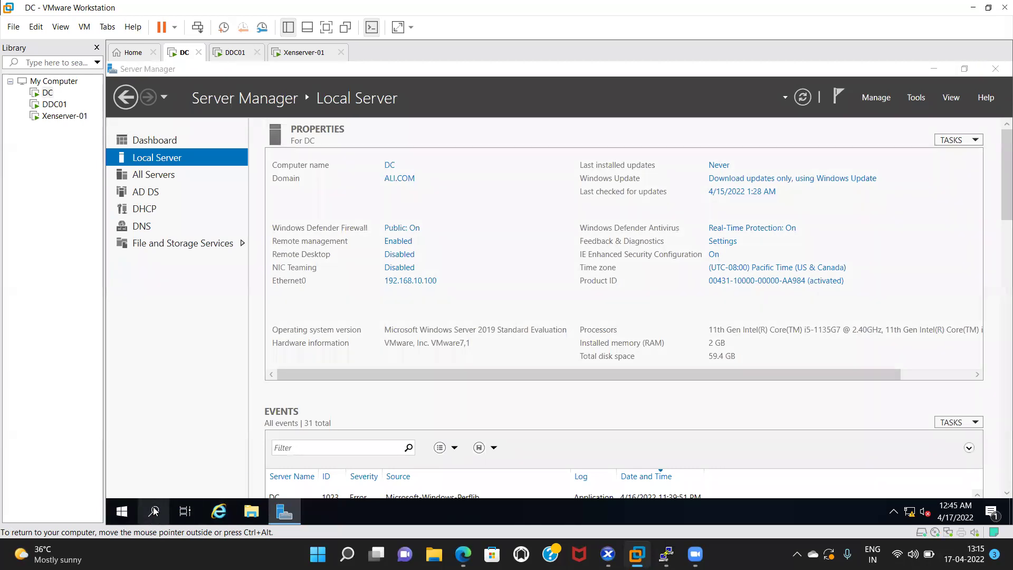
text(cmd)
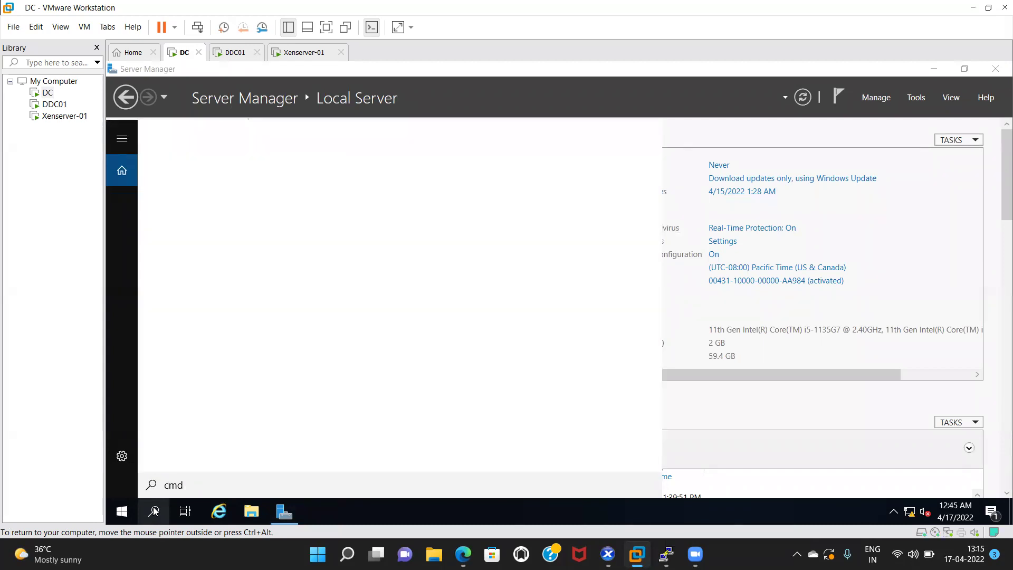
click(201, 189)
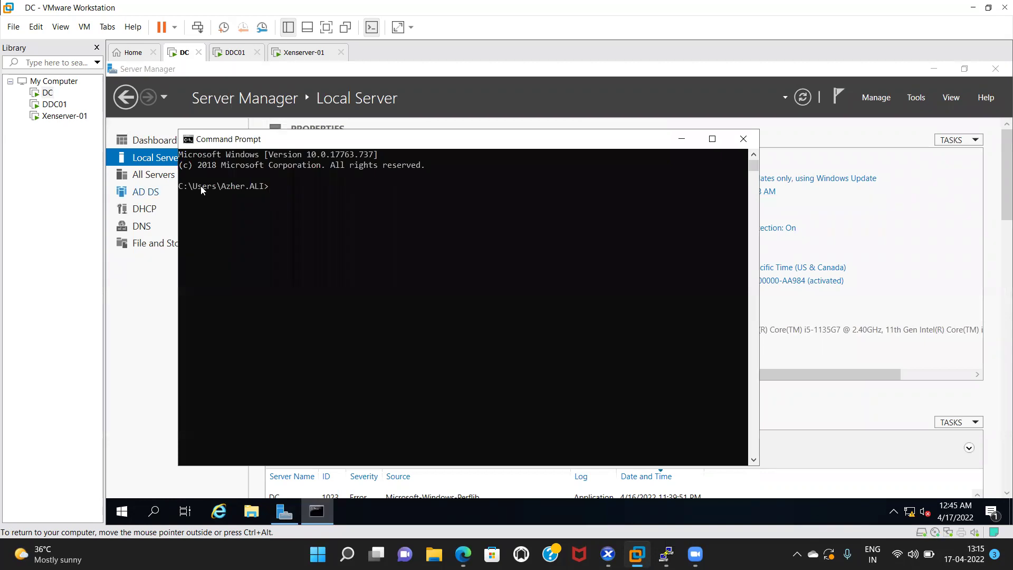
text(gpupdate /force)
key(Return)
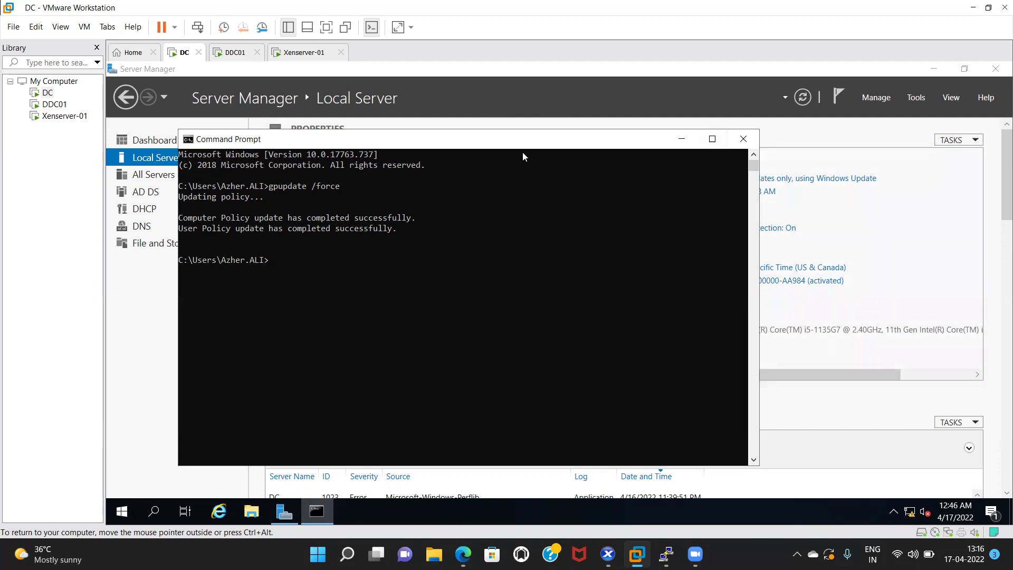
Step: Close DC's Command Prompt, return to Local Server and refresh its properties twice
click(54, 104)
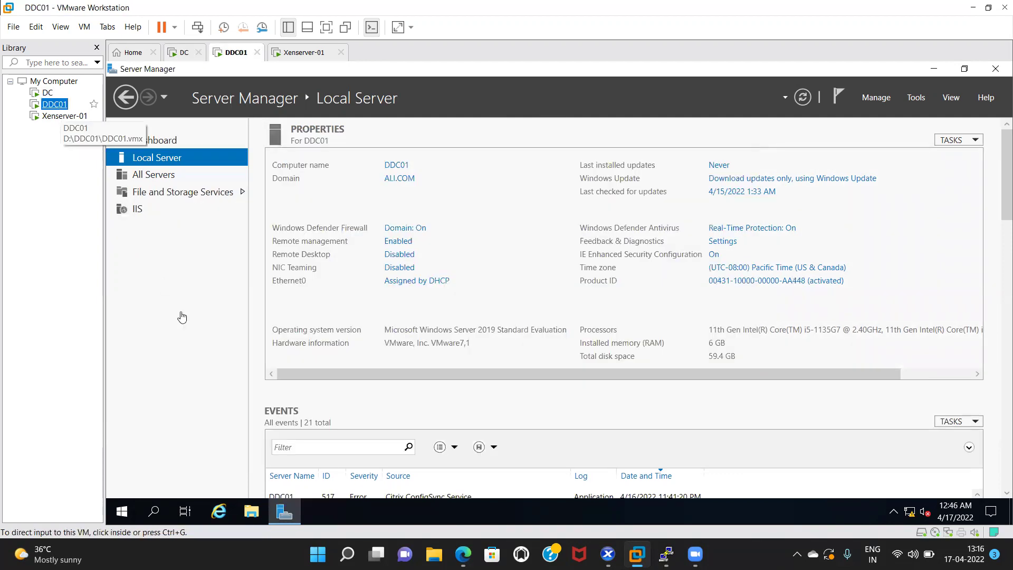
click(48, 92)
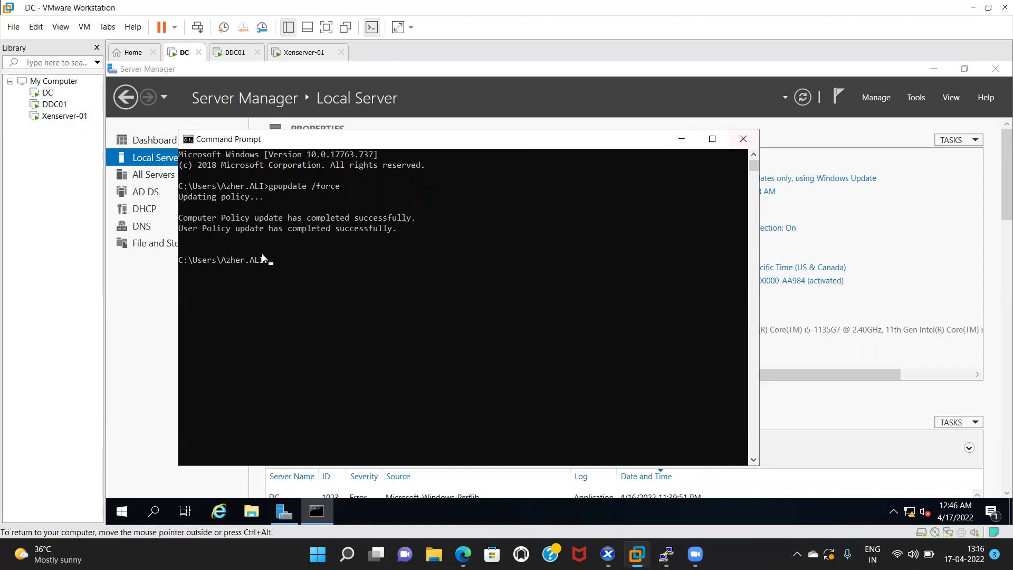
click(741, 140)
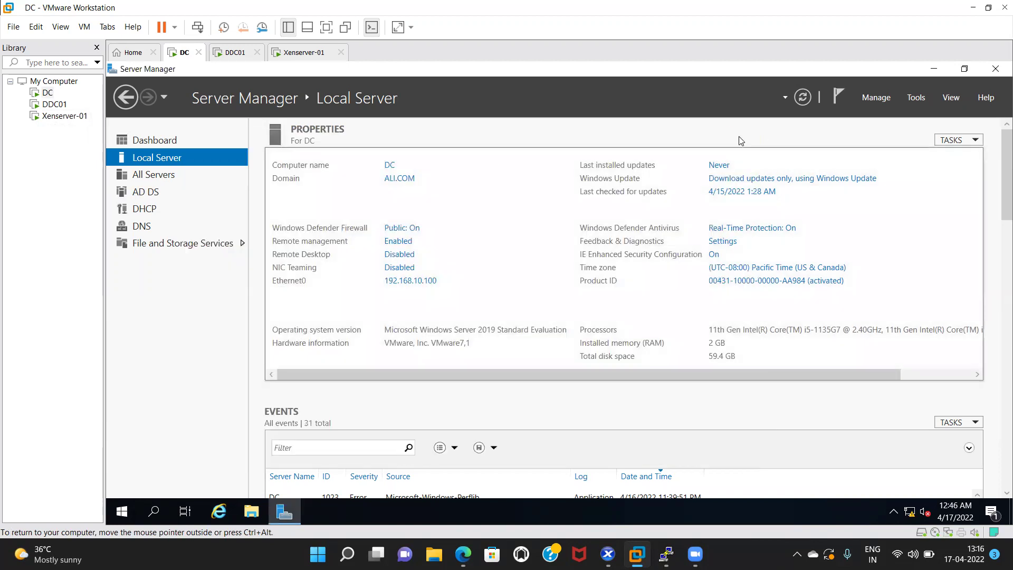
click(134, 176)
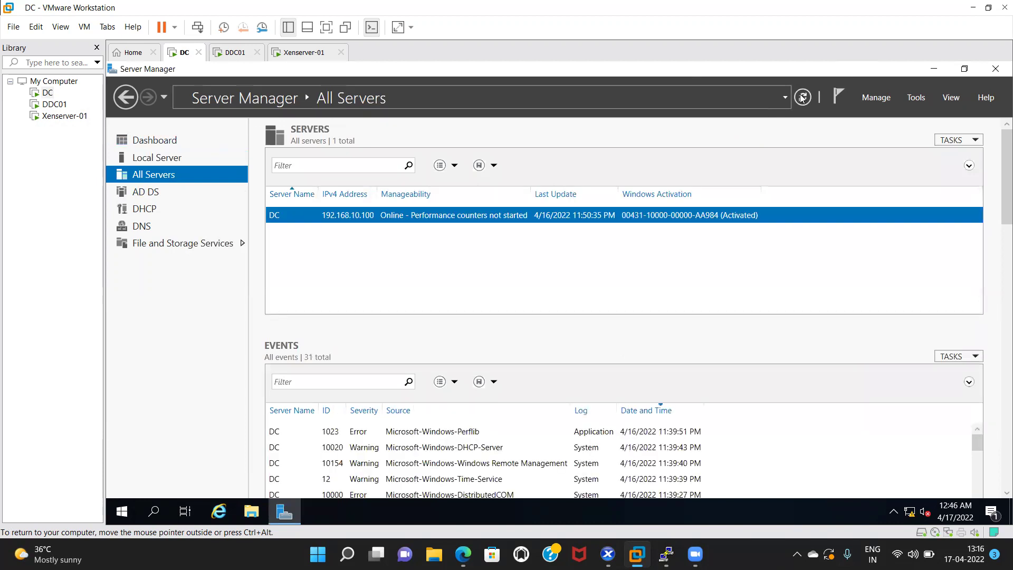
click(173, 161)
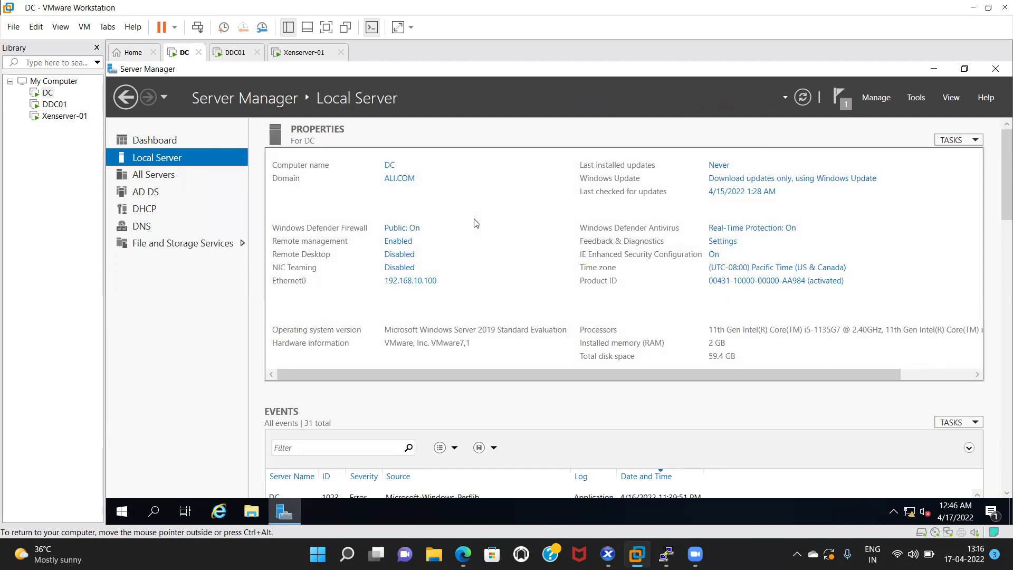
click(802, 97)
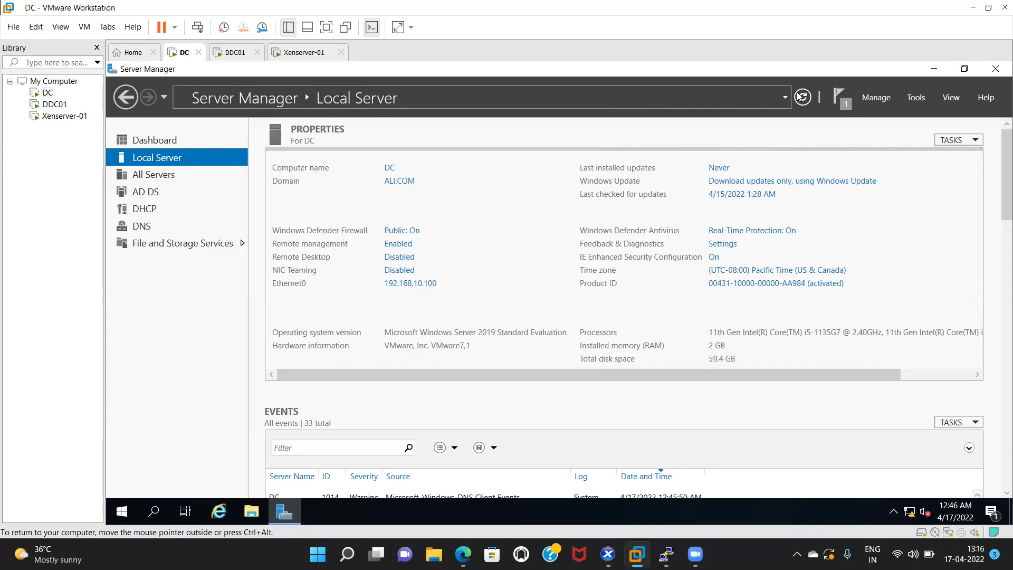
click(801, 96)
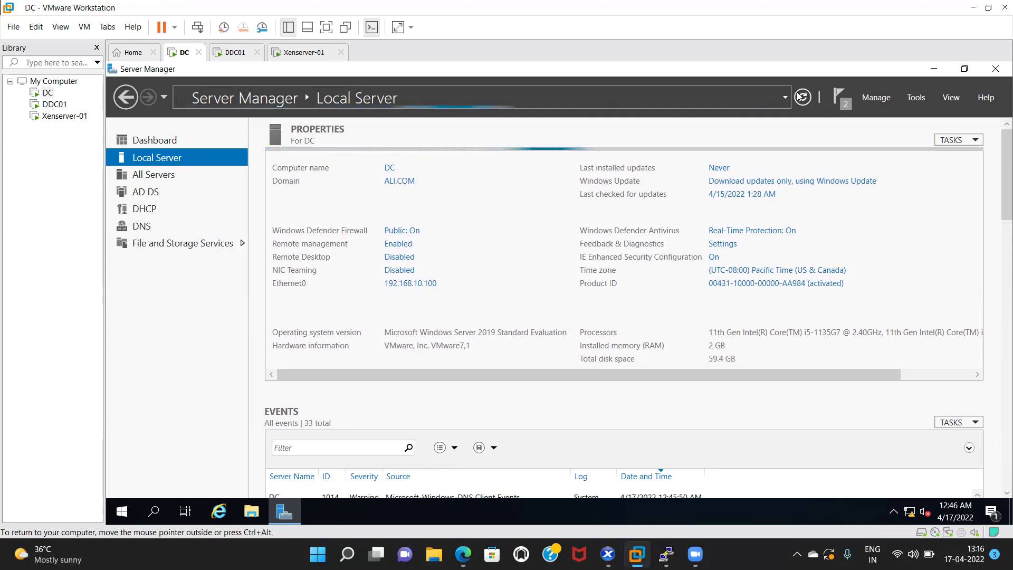
Step: Sign out of the DC session from the Start menu's account options
click(122, 512)
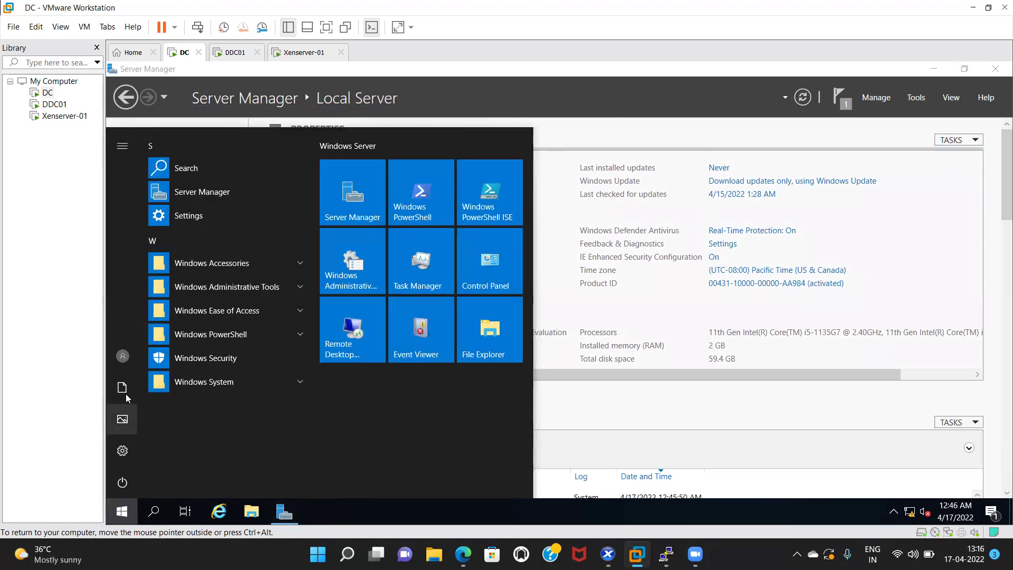
click(122, 357)
click(139, 319)
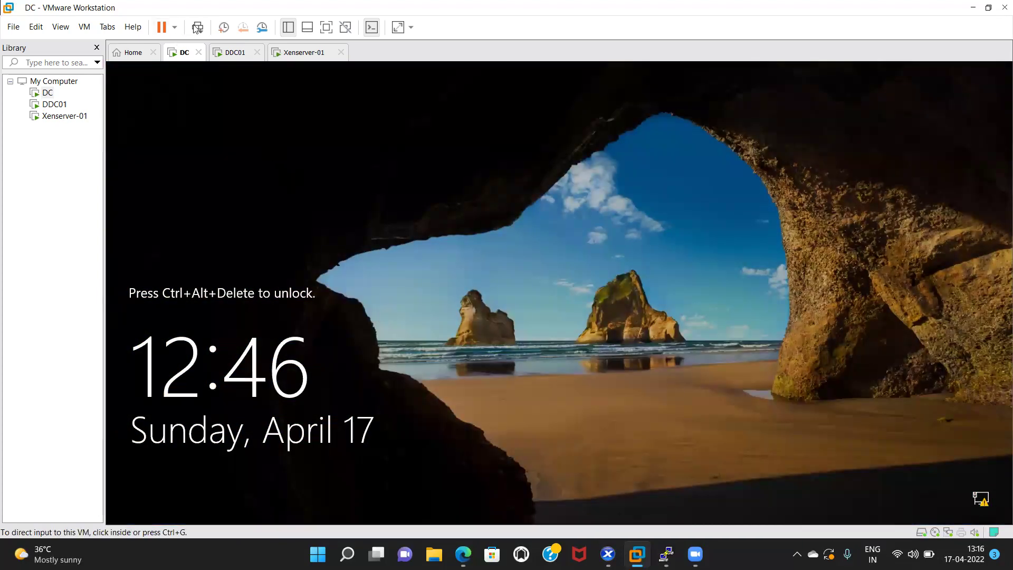
Step: Send Ctrl+Alt+Del to DC and enter the account password
click(198, 27)
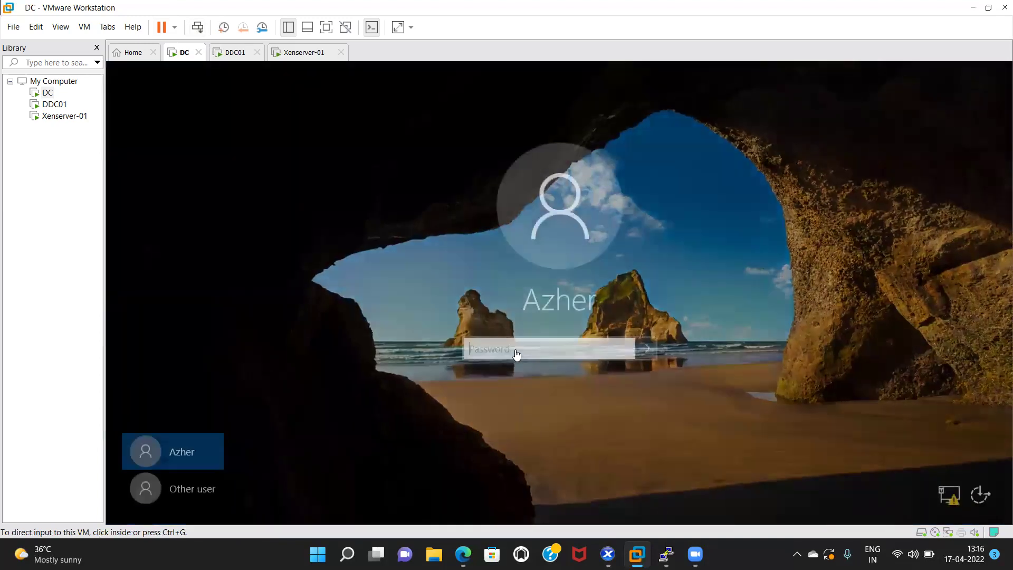
click(516, 350)
text(••)
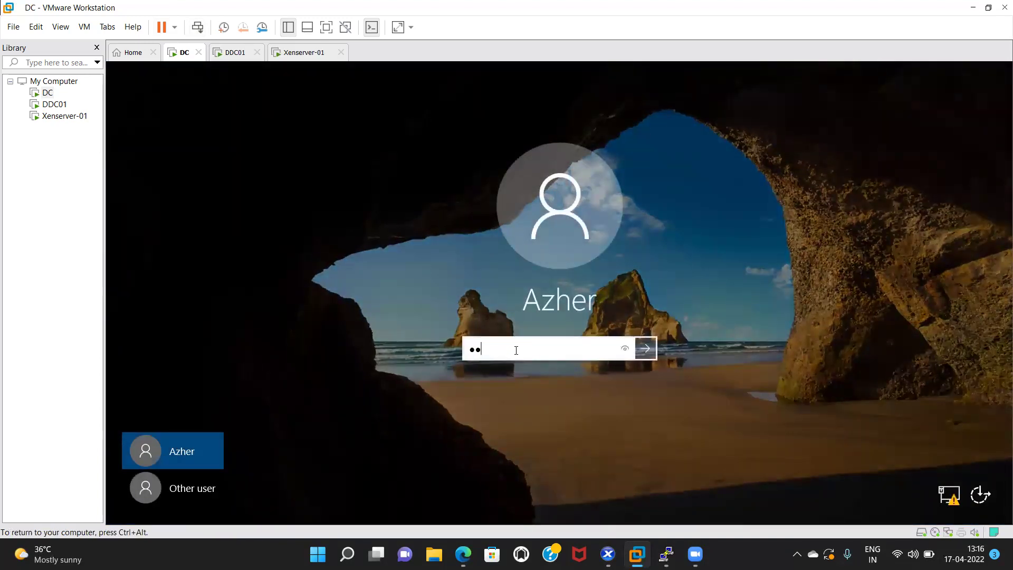
text(•••••••)
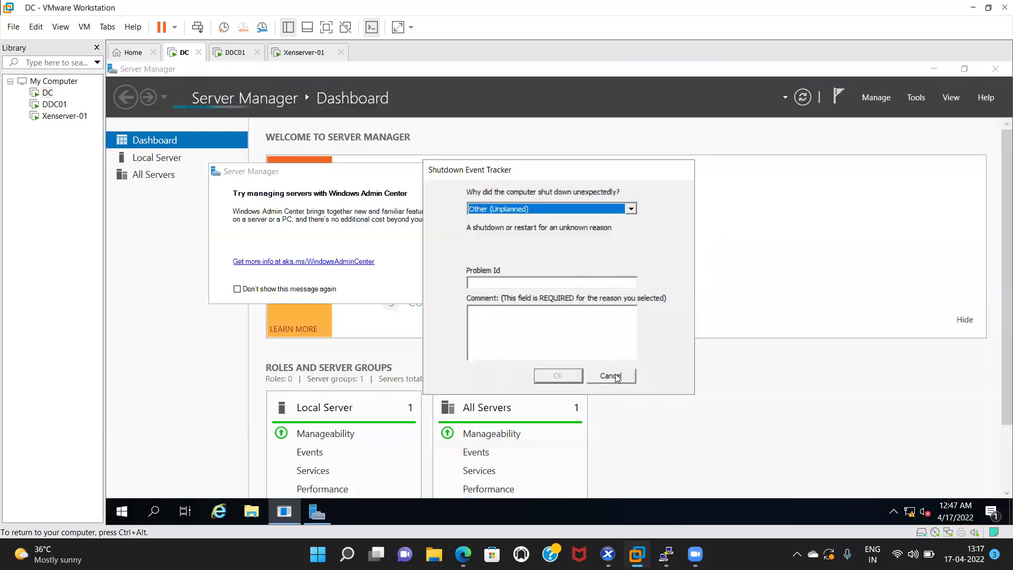
Step: Cancel the Shutdown Event Tracker, close the Windows Admin Center popup, and open Local Server
click(618, 377)
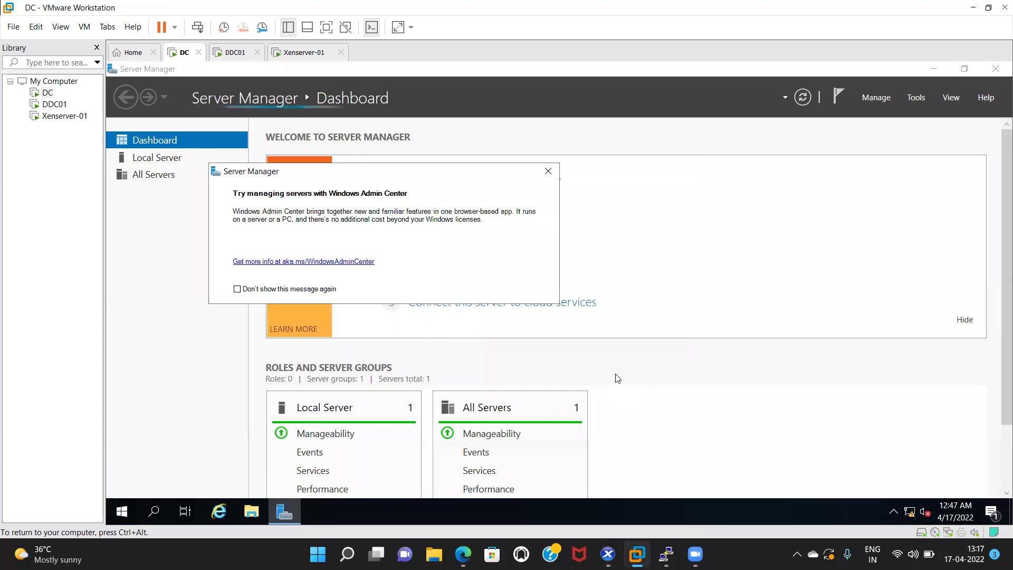
click(548, 171)
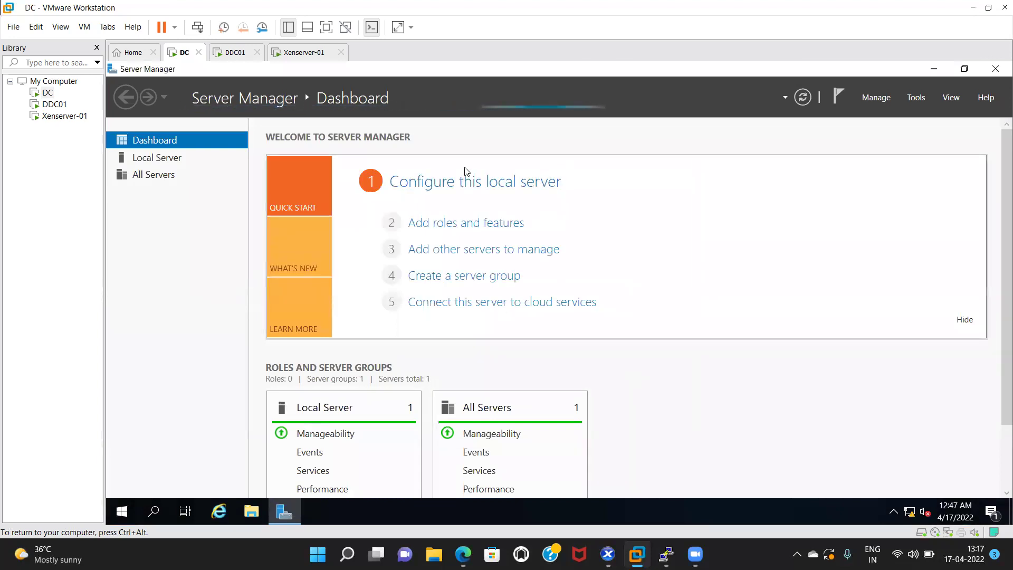
click(212, 157)
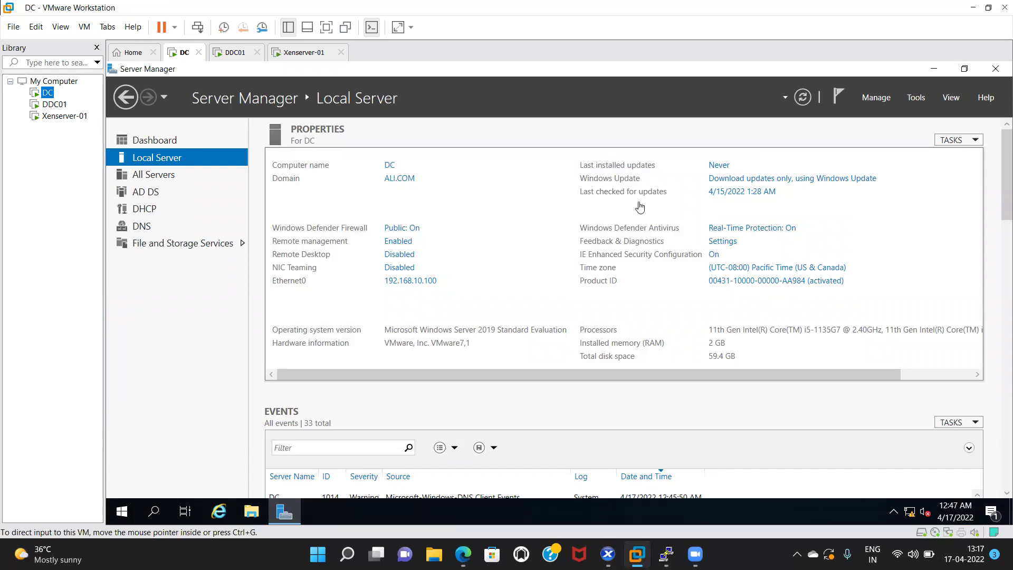
Step: Launch Active Directory Users and Computers maximized and open ALI.COM's Users container
click(914, 97)
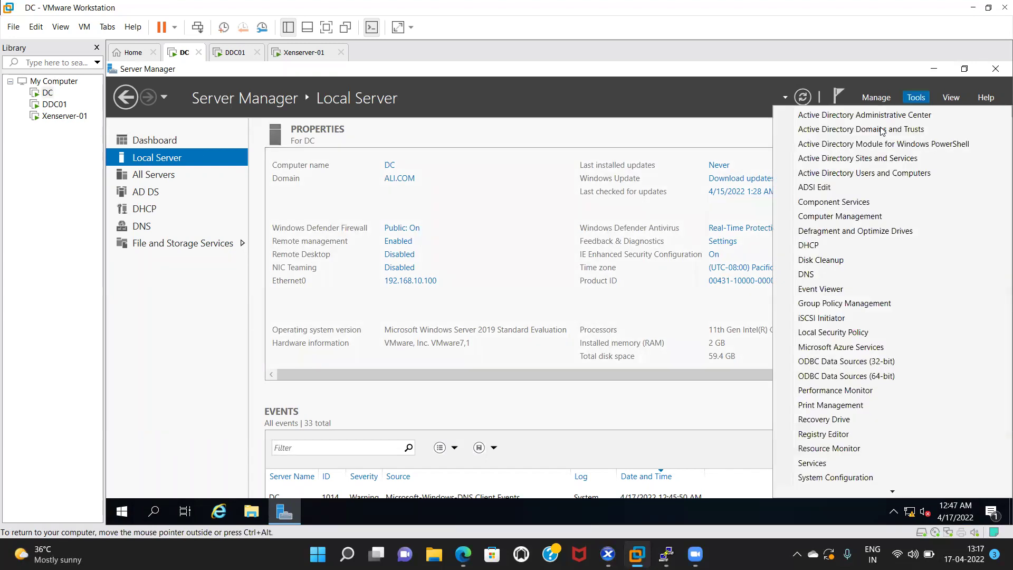
click(867, 173)
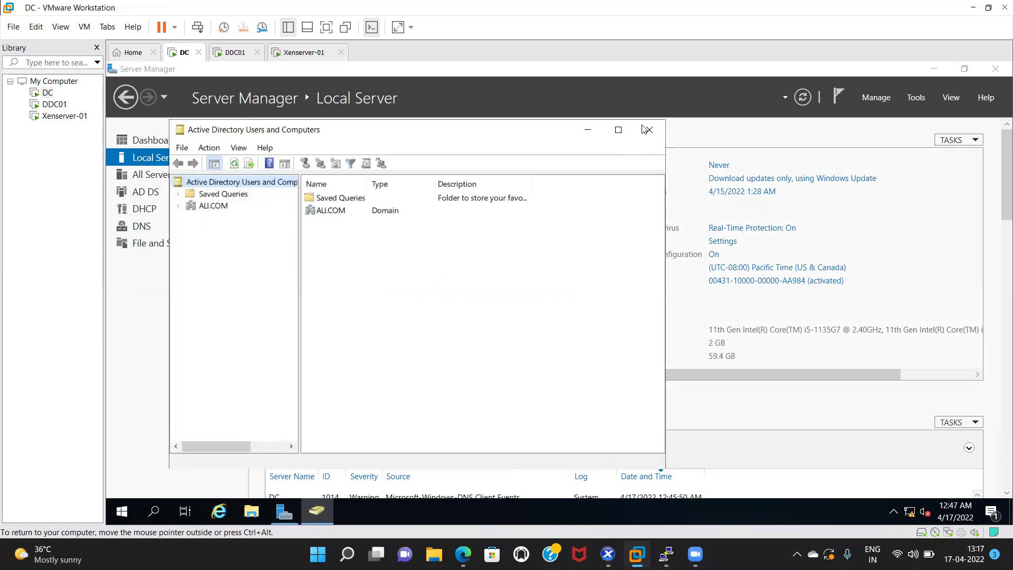
click(619, 131)
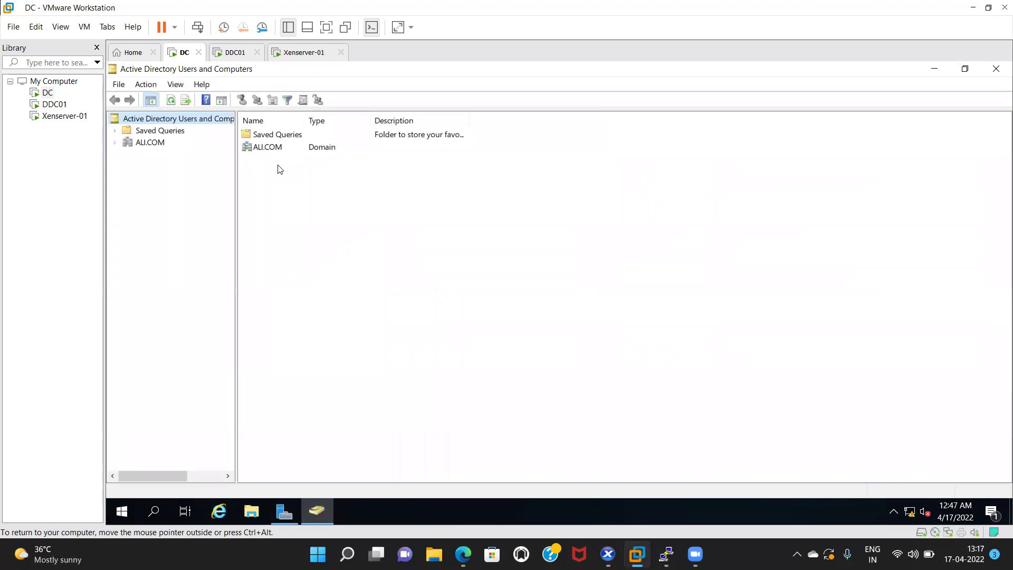
click(114, 143)
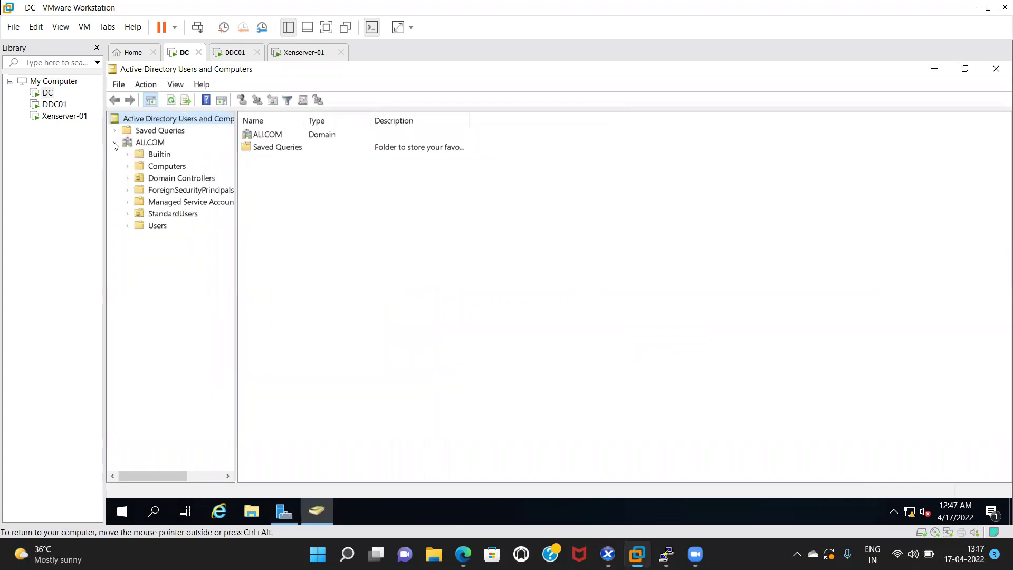
click(127, 225)
click(148, 229)
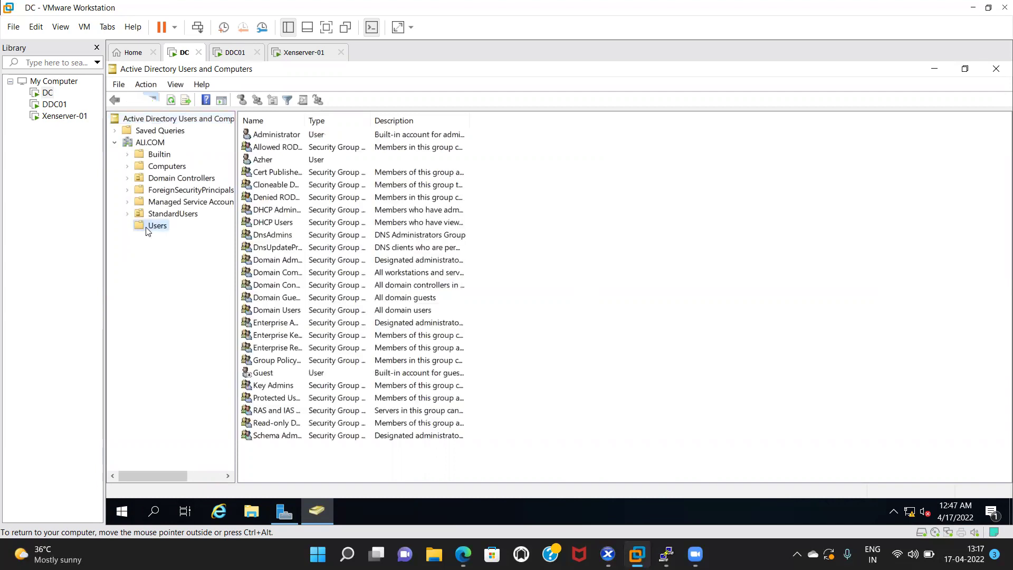
Step: Check a user account's Member Of tab in its properties, then close the dialog
right_click(271, 161)
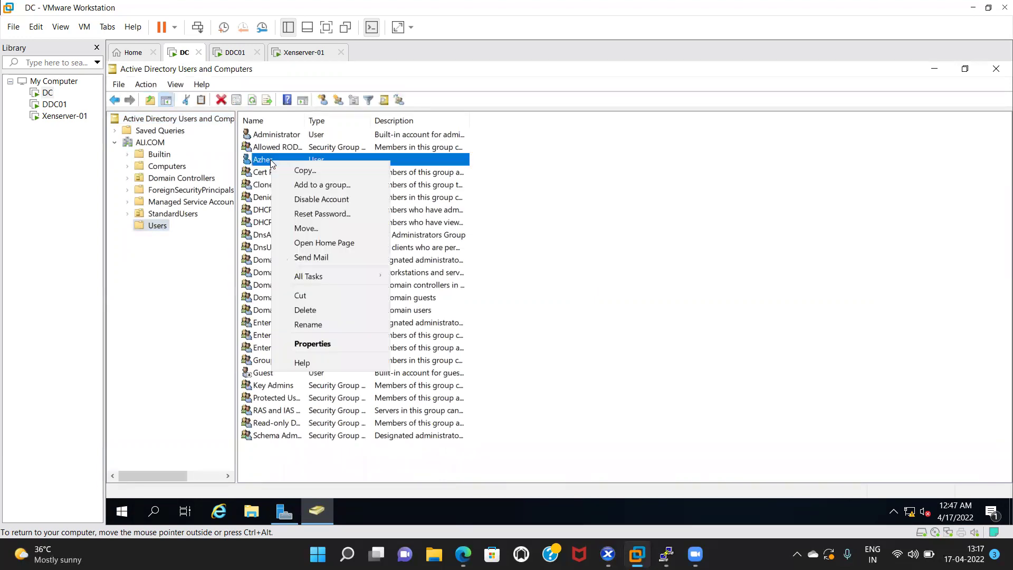
click(305, 341)
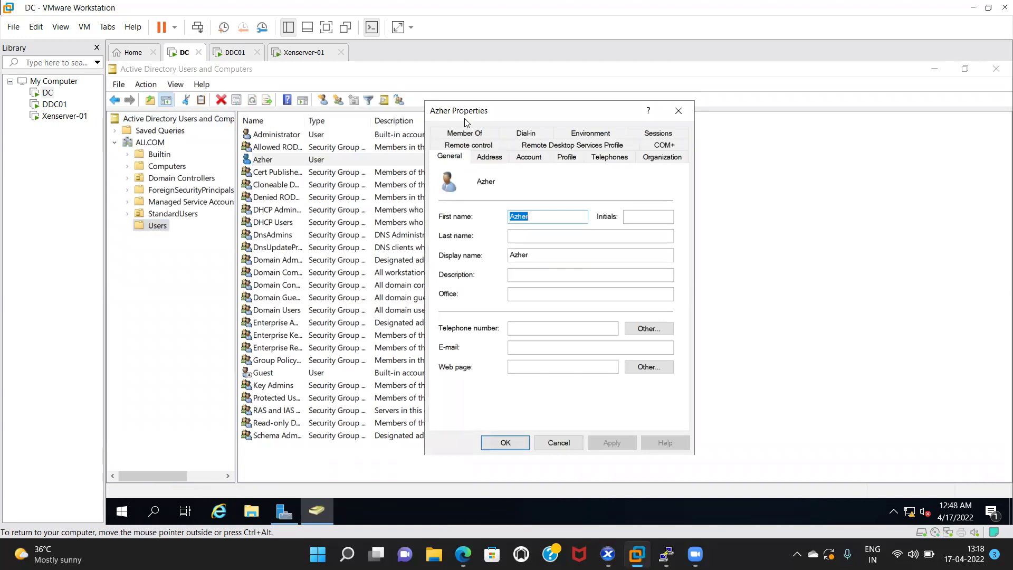
click(465, 134)
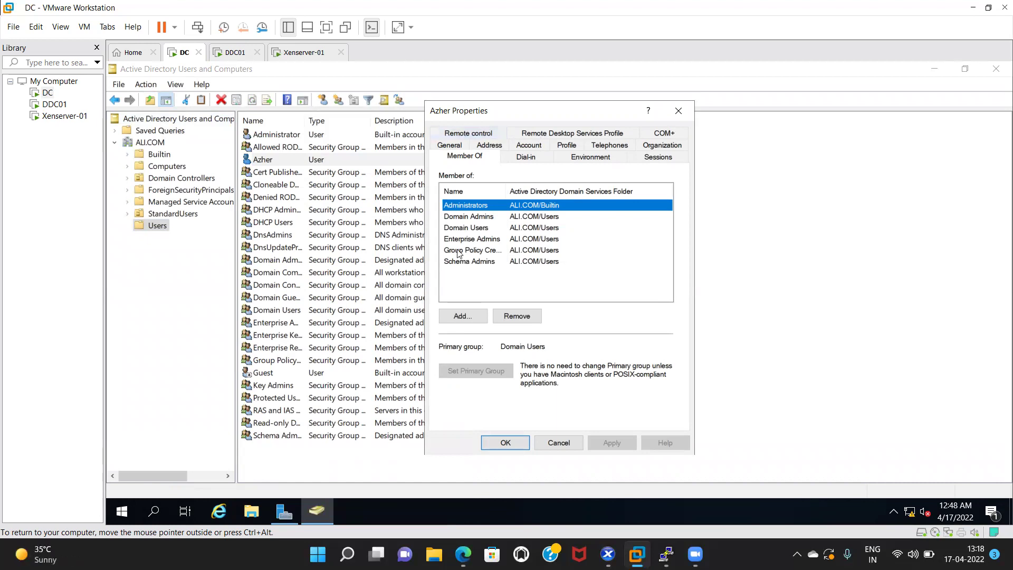
click(679, 110)
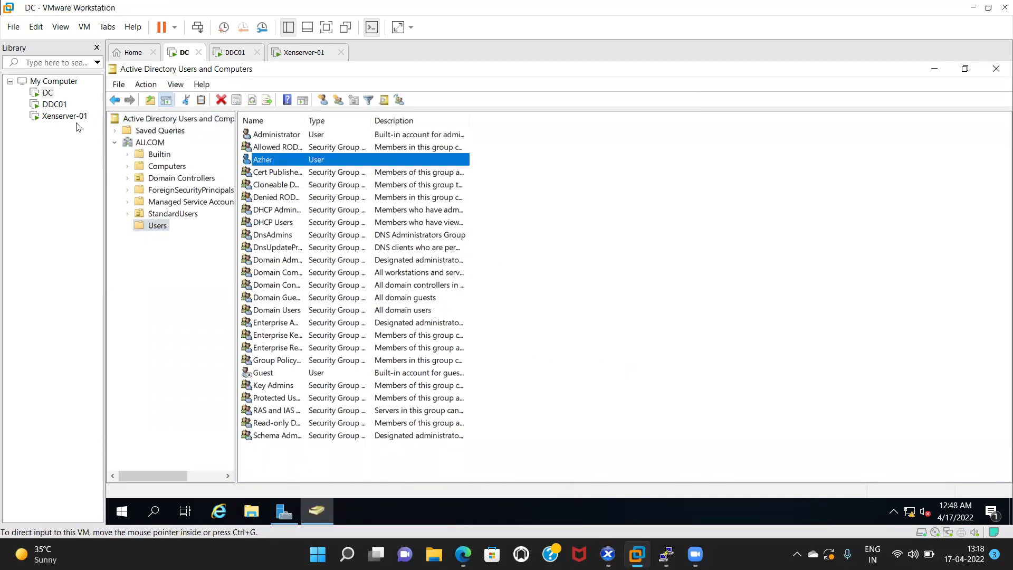
Step: Run gpupdate /force in a Command Prompt on DDC01
click(55, 104)
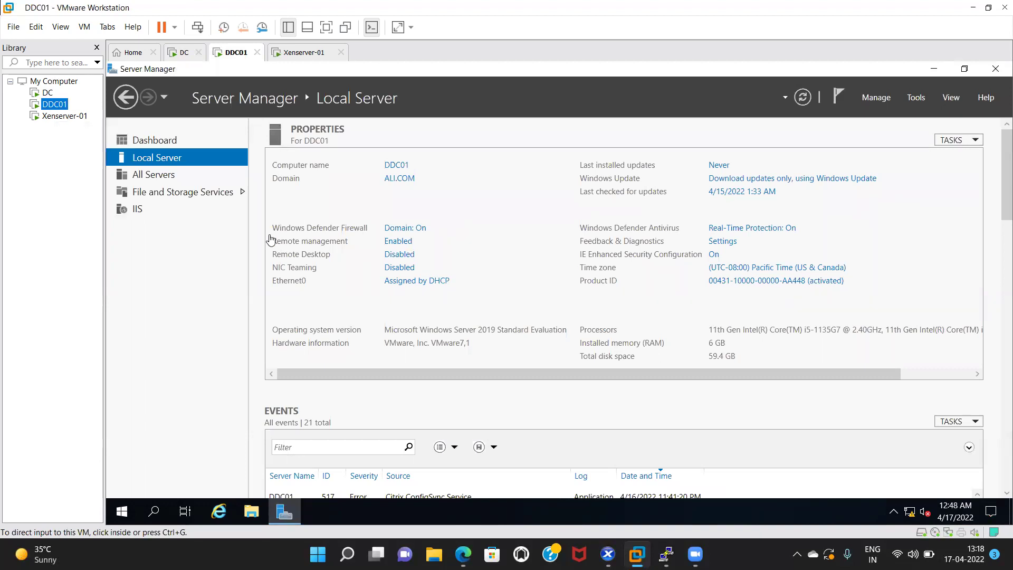
click(123, 520)
click(157, 510)
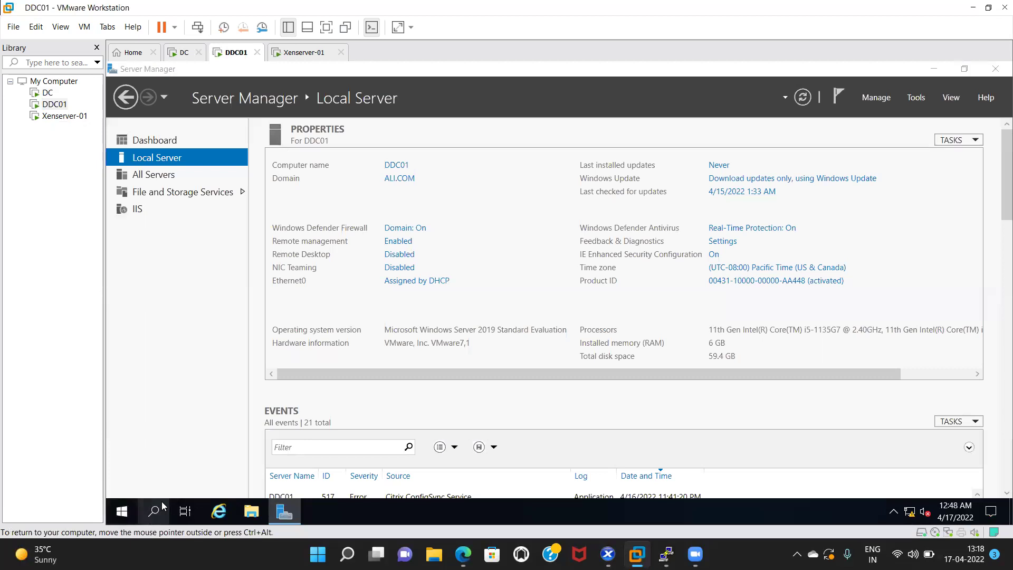
text(cmd)
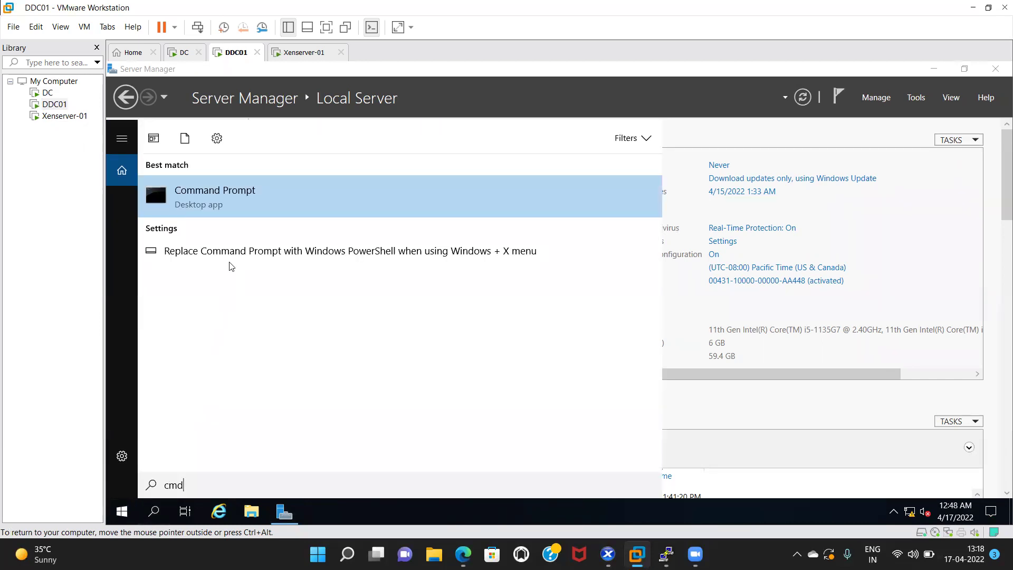
click(246, 203)
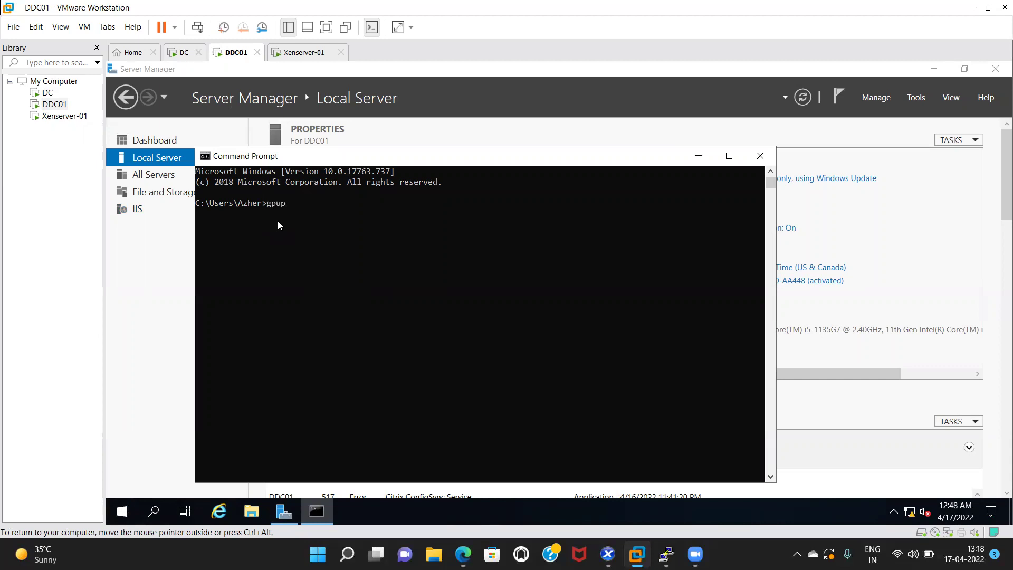
text(gpupdate /force)
key(Return)
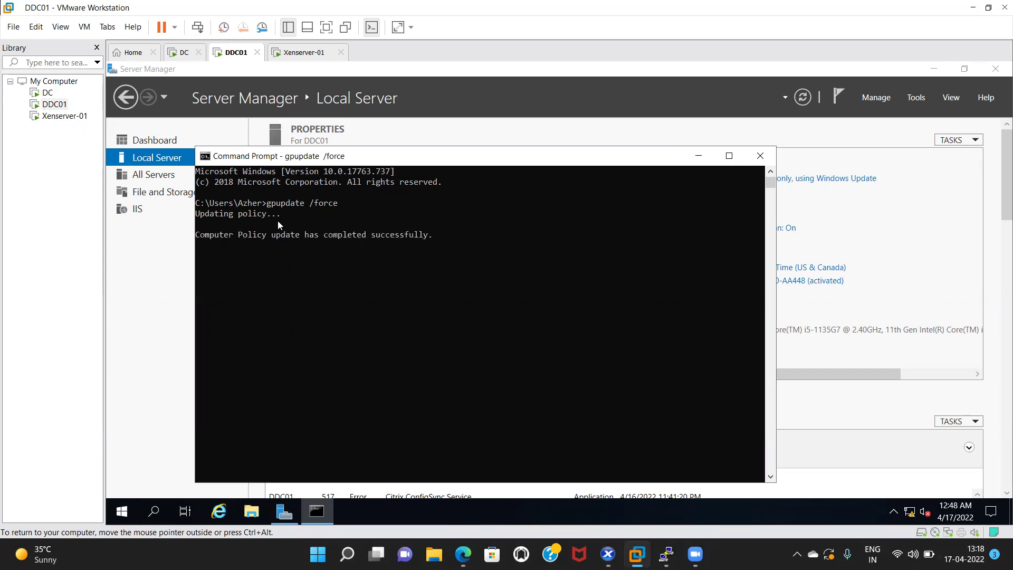
Step: Close the prompt and refresh DDC01's Local Server properties twice
click(760, 155)
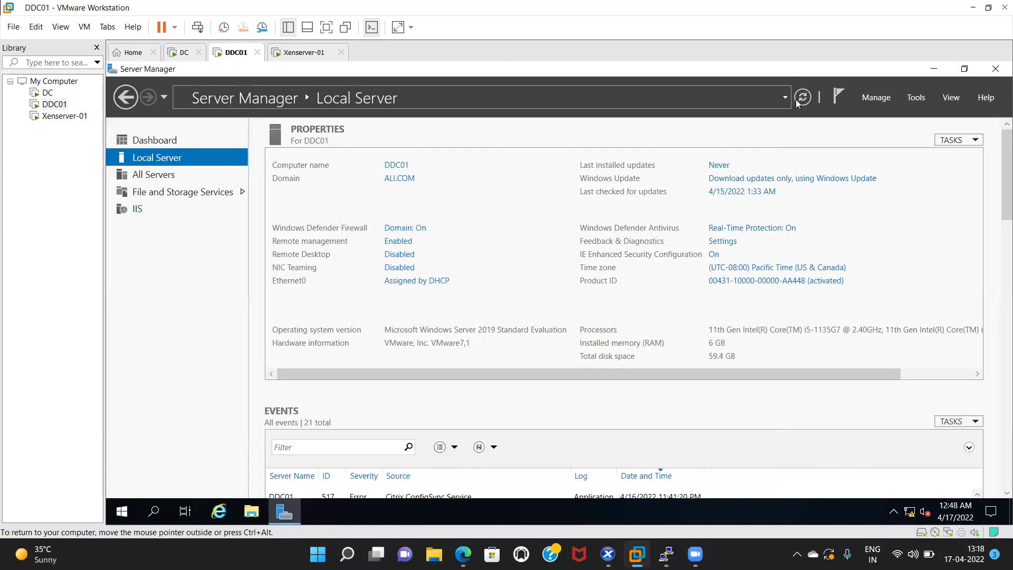
click(802, 99)
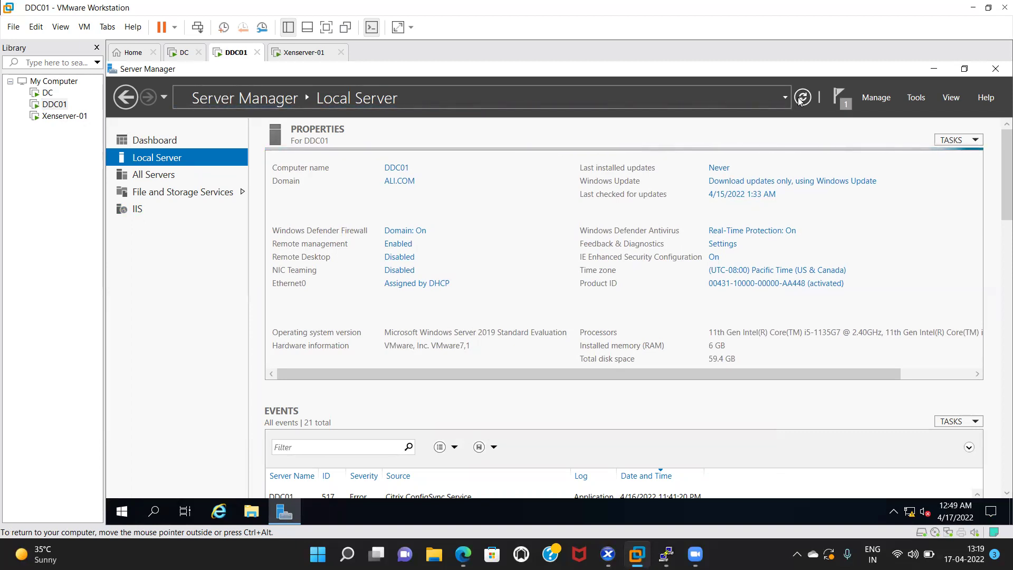
click(802, 98)
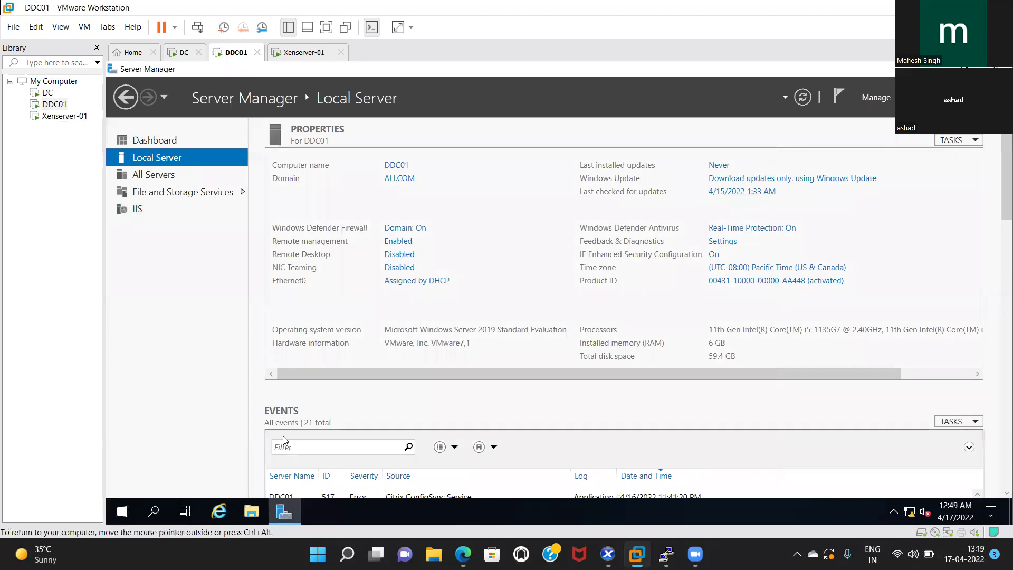
Step: Open Command Prompt on DDC01 and ping ddc01, getting replies with 0% loss
click(122, 511)
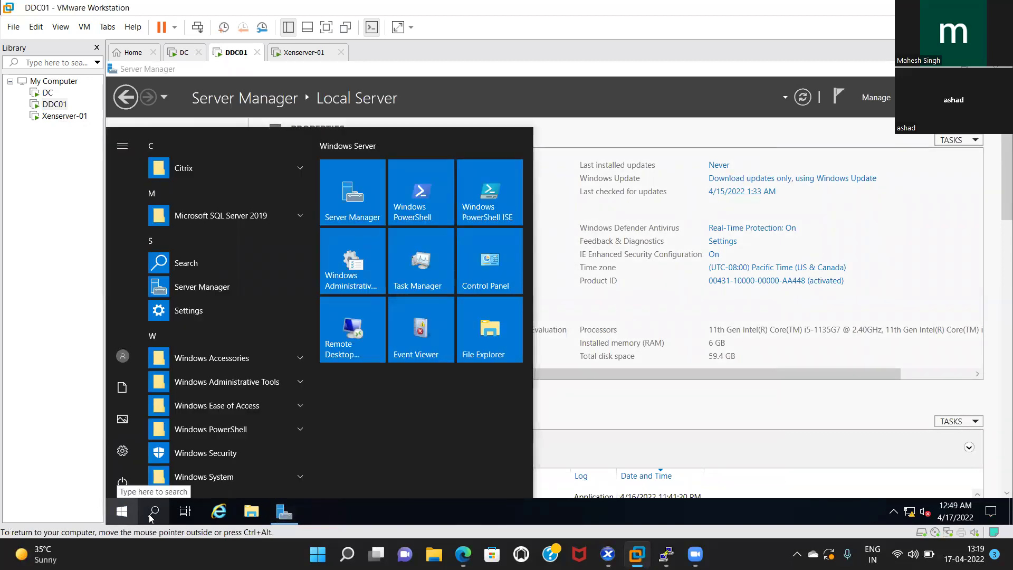
click(154, 511)
text(cmd)
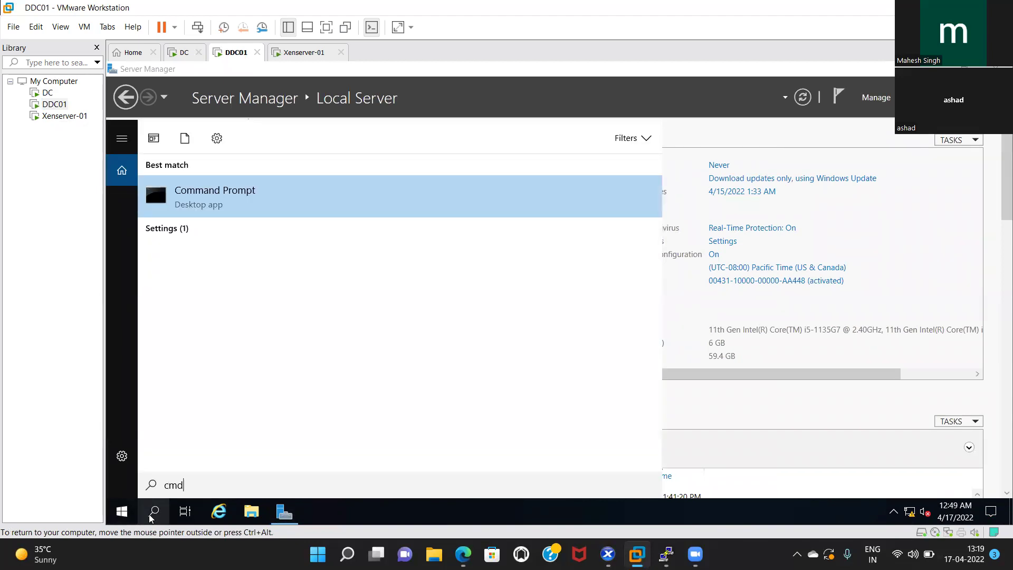
key(Return)
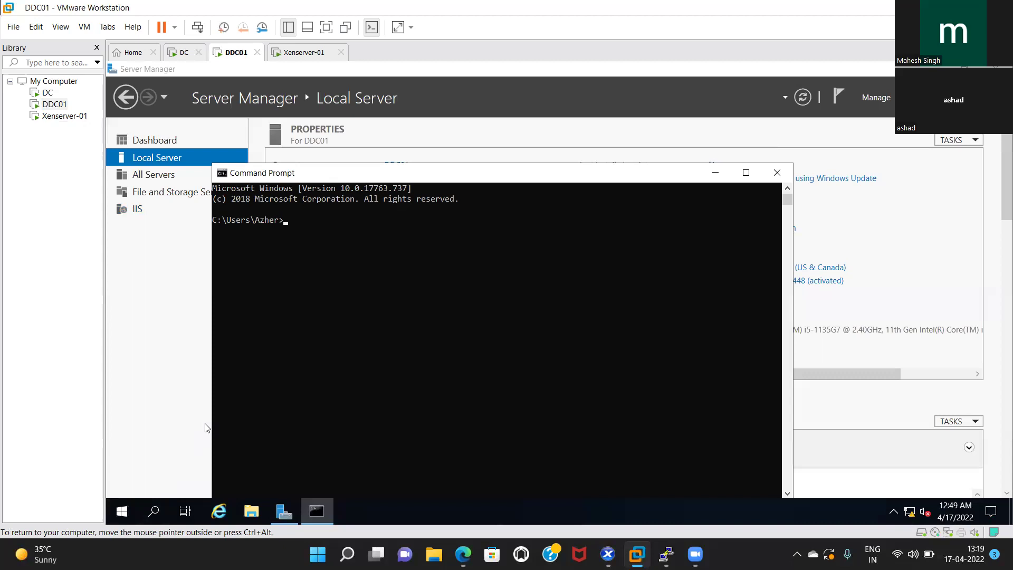
text(pind ddc)
key(Return)
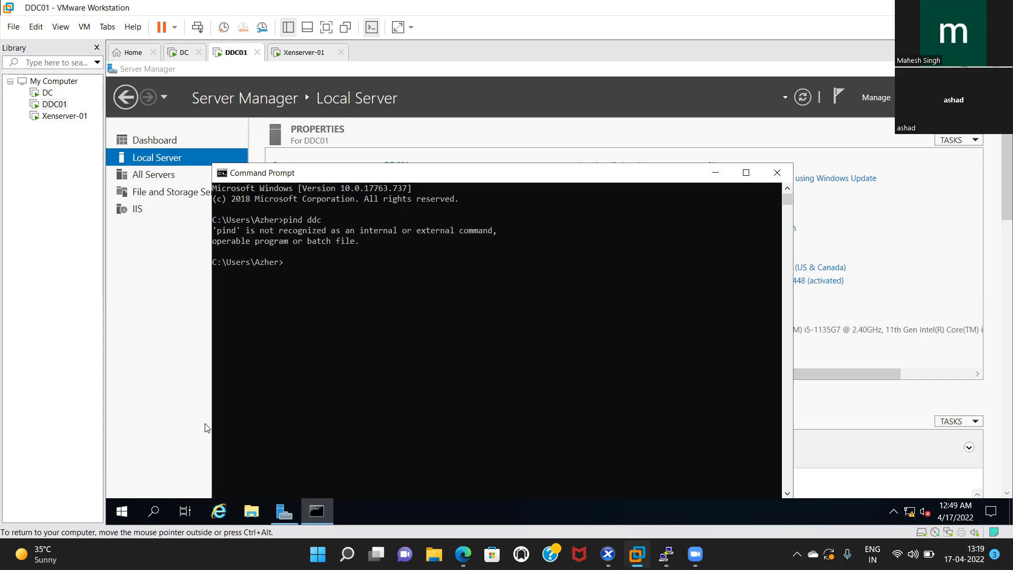
text(ping ddc)
text(01)
key(Return)
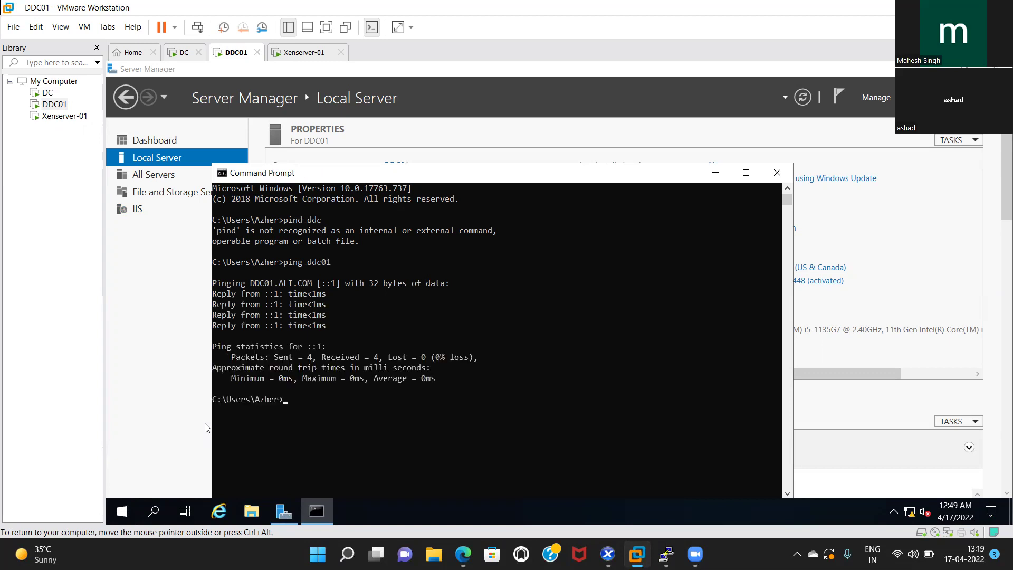
Step: Ping dc from DDC01 with 0% loss, then switch to the DC virtual machine
text(ping dc)
key(Return)
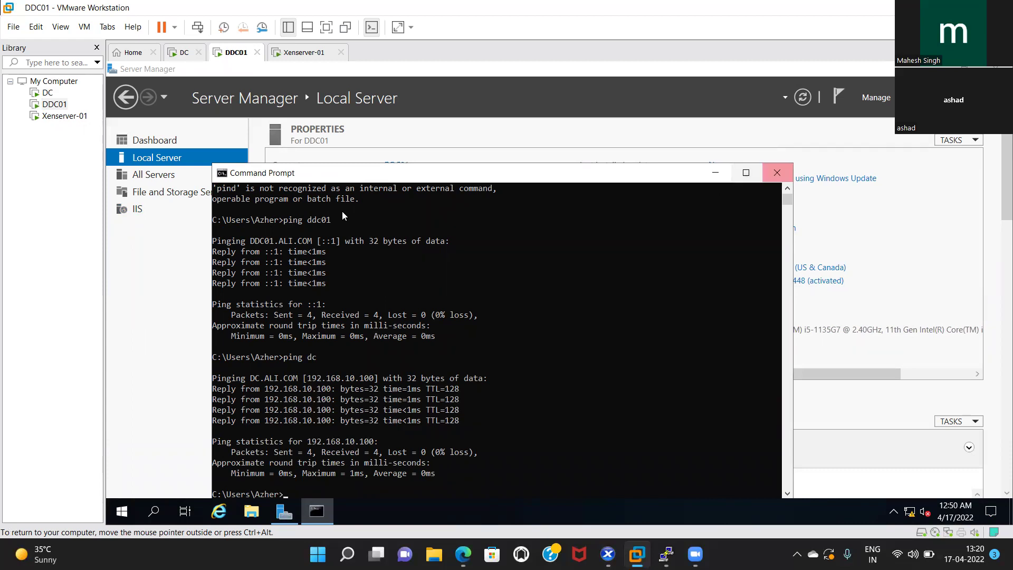
click(47, 94)
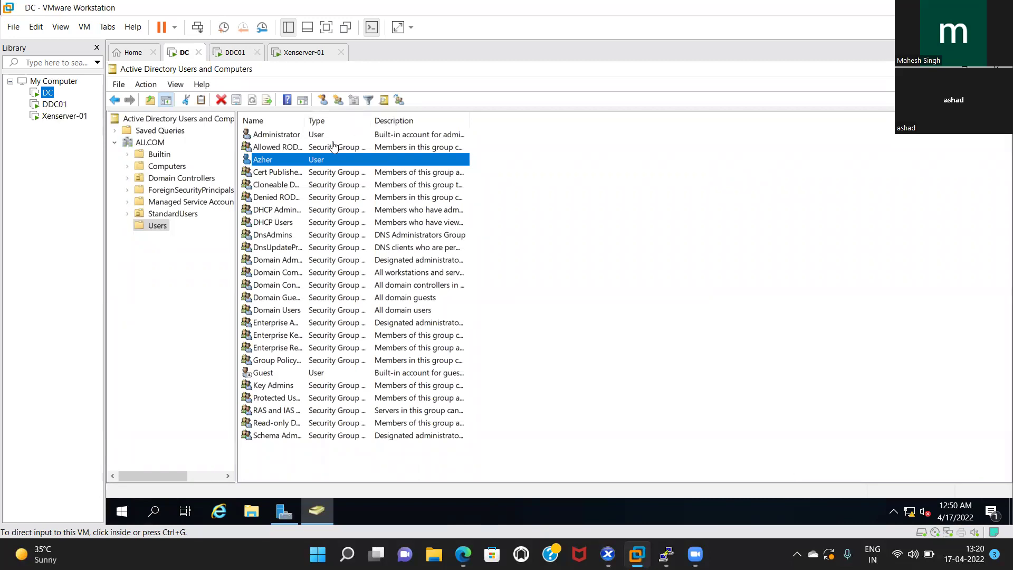
Step: Close Active Directory Users and Computers and open Group Policy Management on DC
click(997, 69)
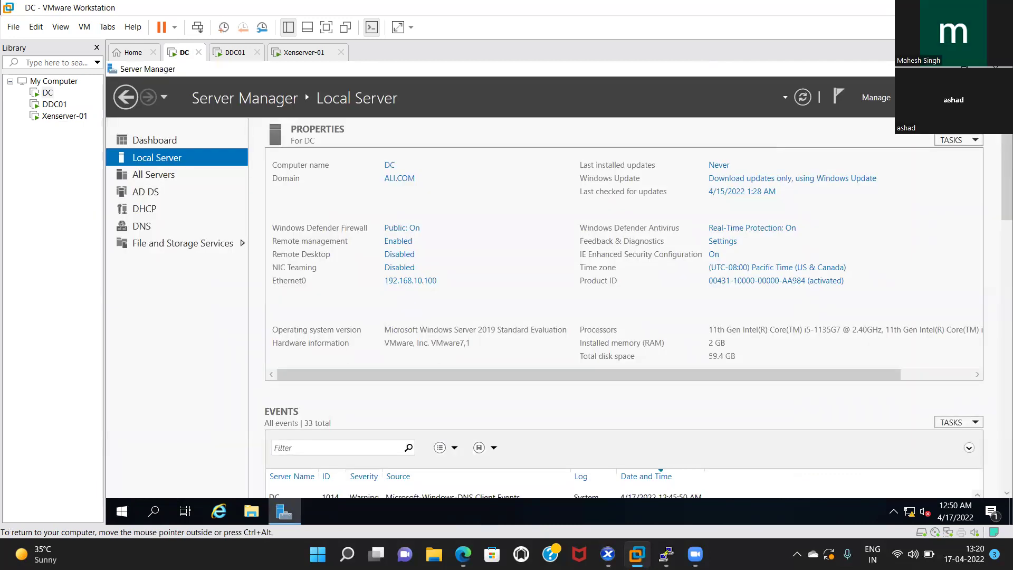
click(916, 97)
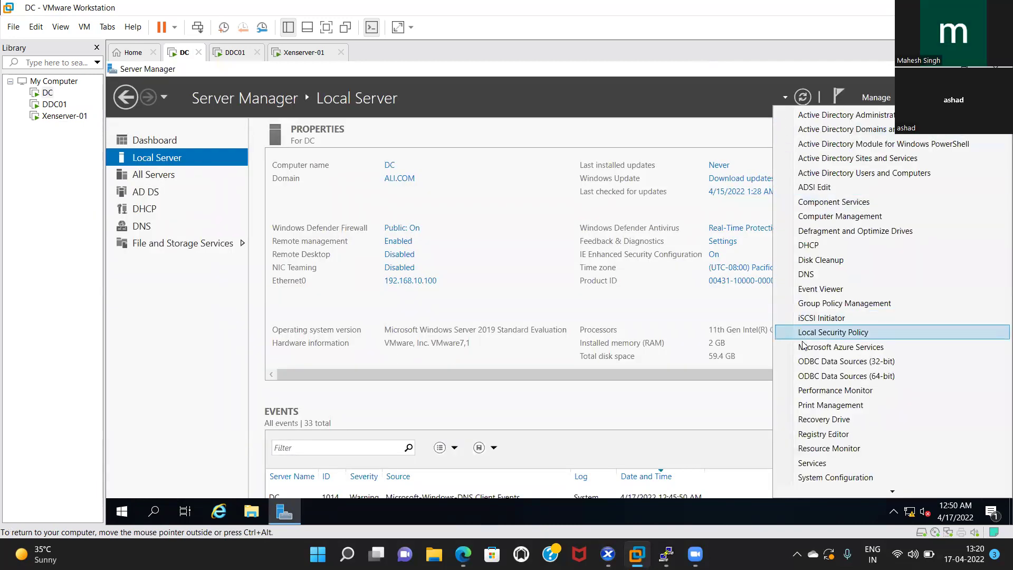
click(821, 305)
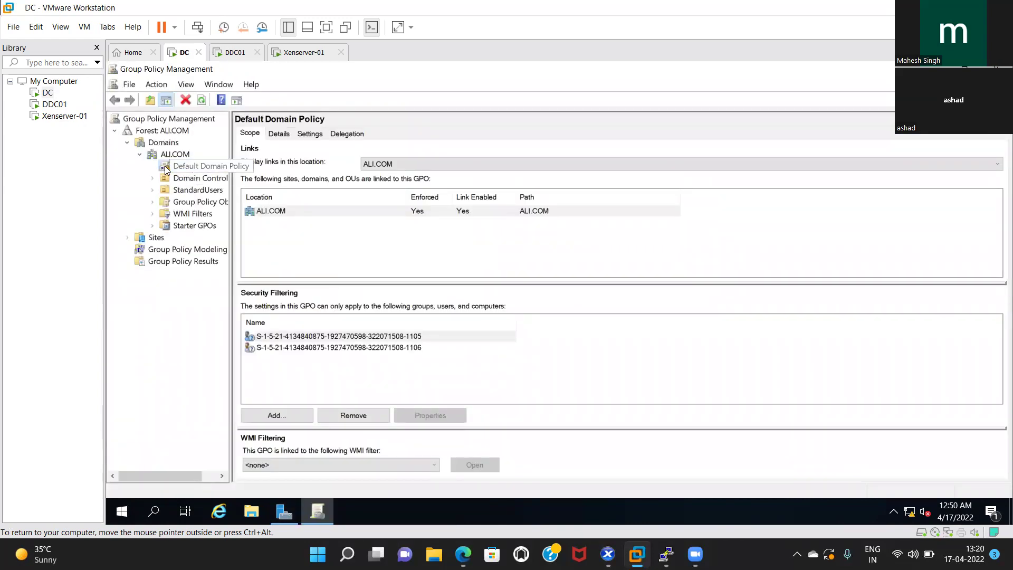
right_click(165, 167)
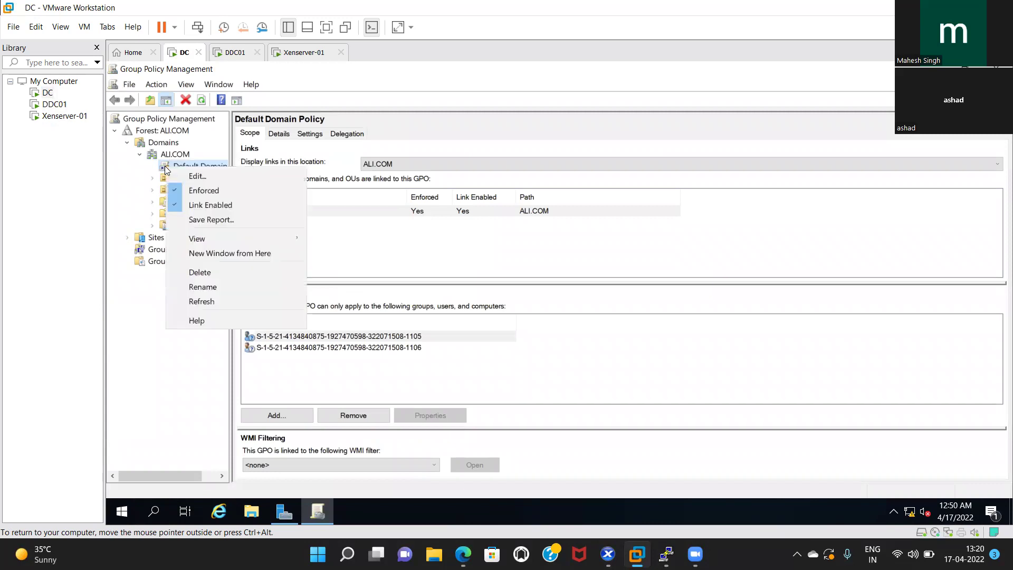
click(191, 177)
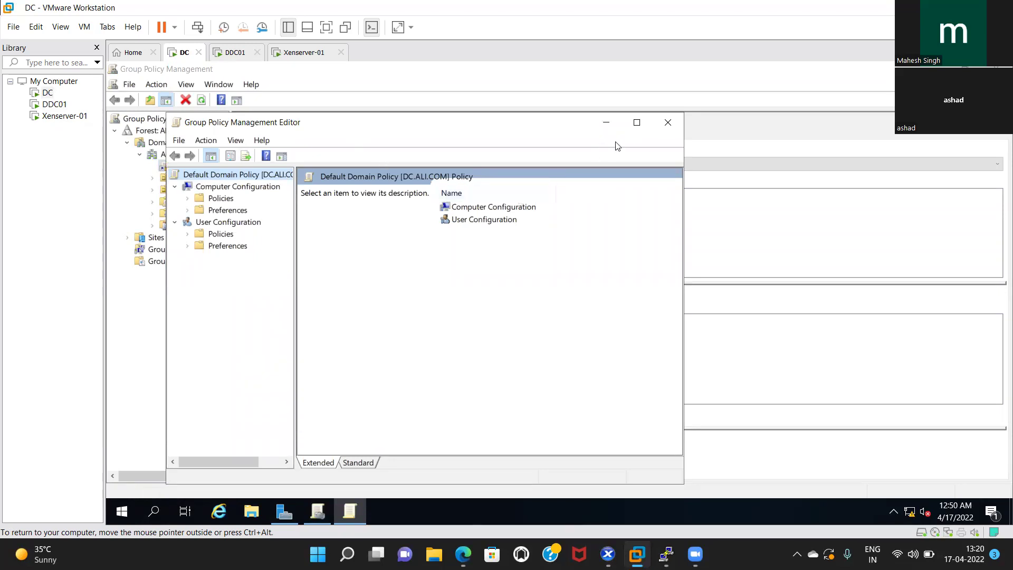
click(666, 123)
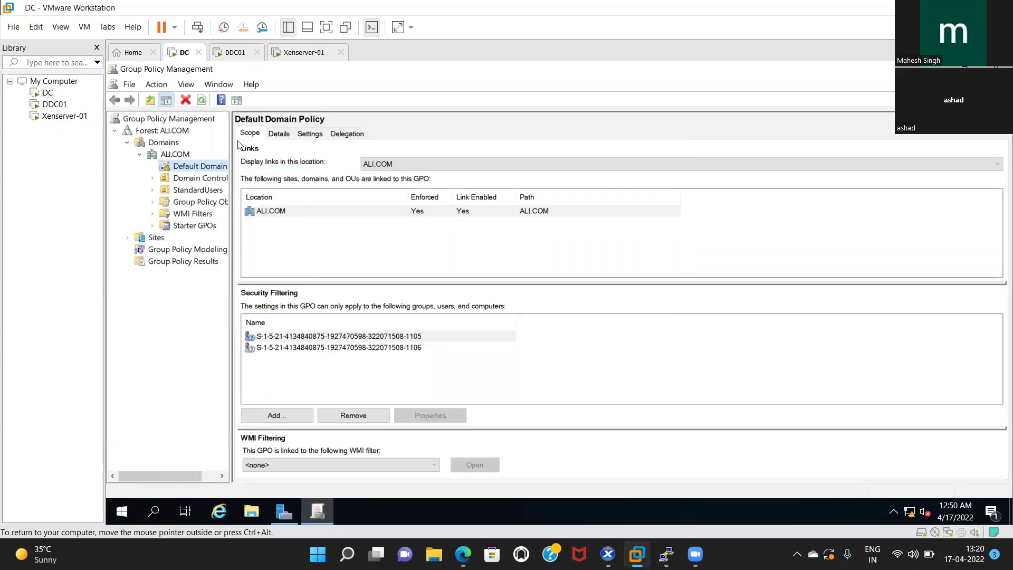
Step: Turn off Enforced on the Default Domain Policy link for ALI.COM
right_click(211, 167)
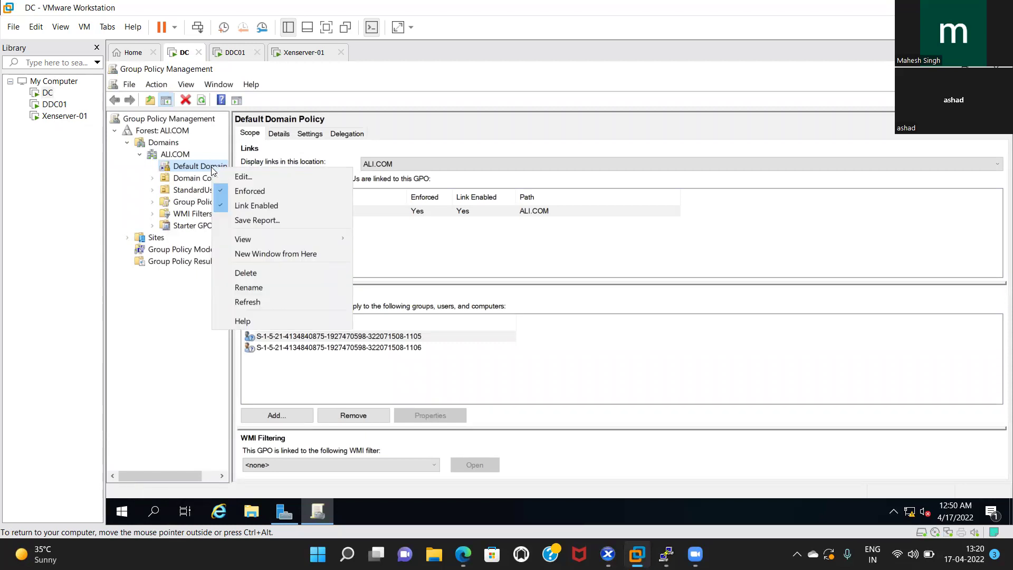
click(219, 191)
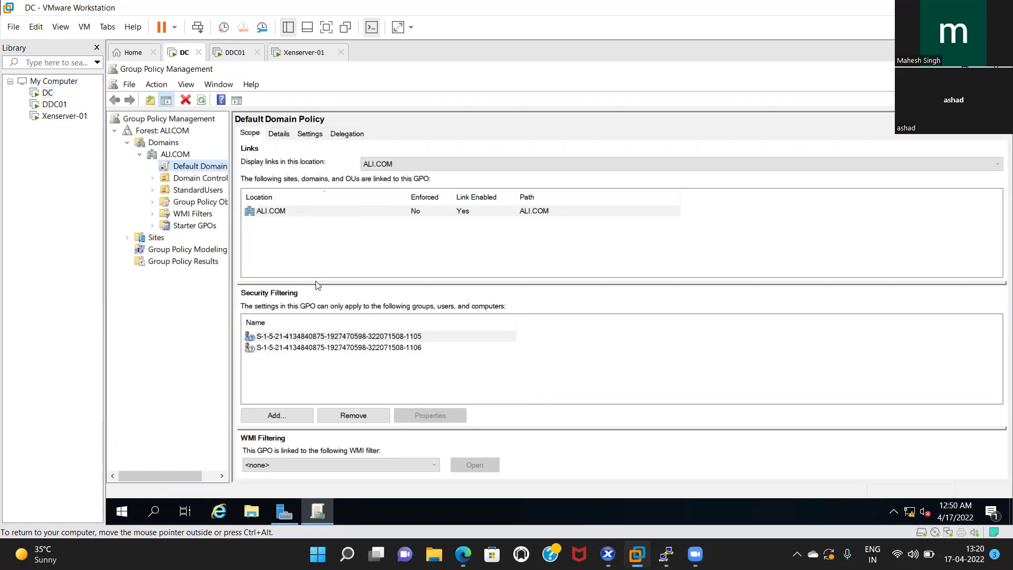
click(122, 514)
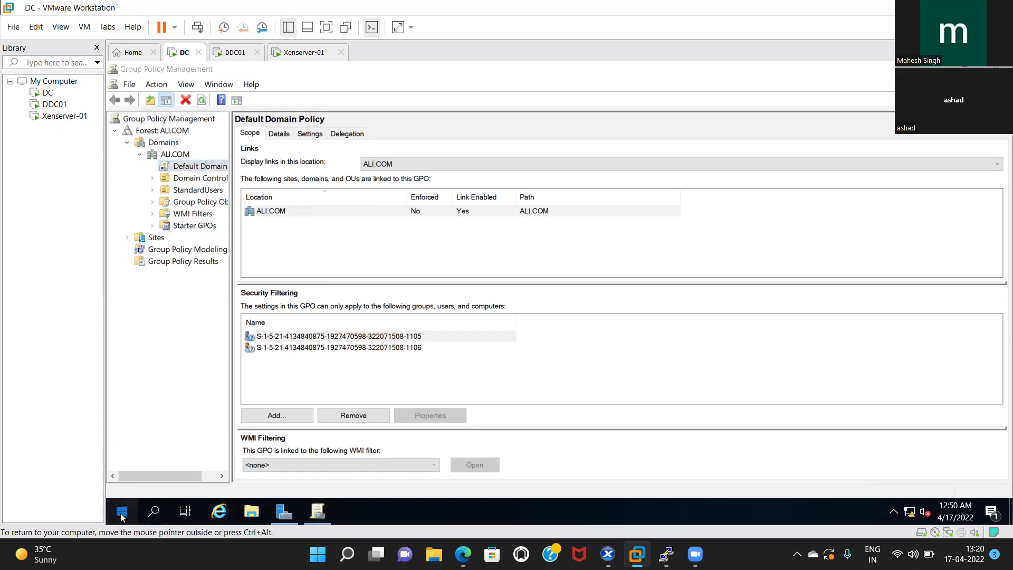
Step: Run gpupdate /force in a Command Prompt on DC, then return to Server Manager
click(153, 513)
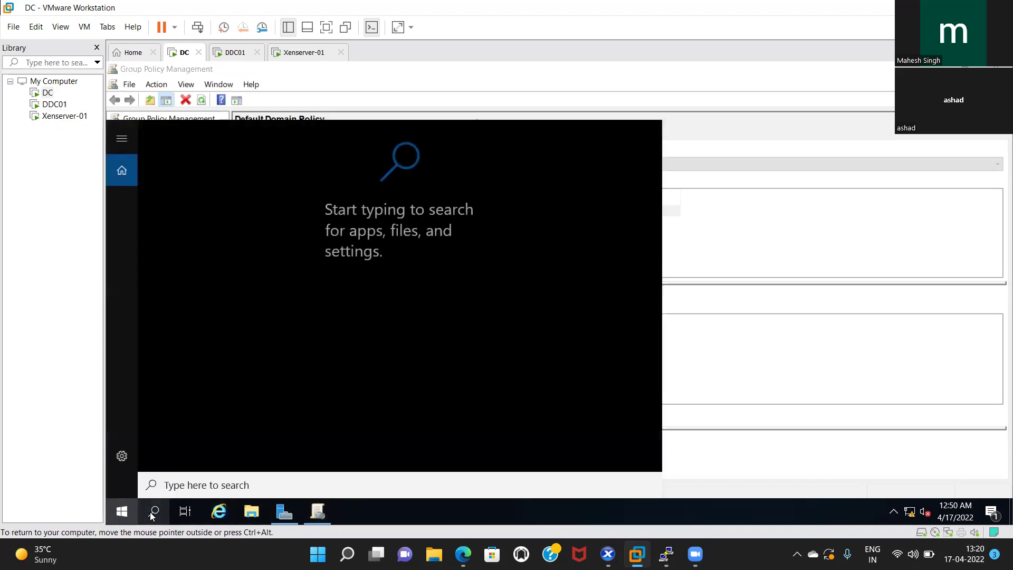
text(cmd)
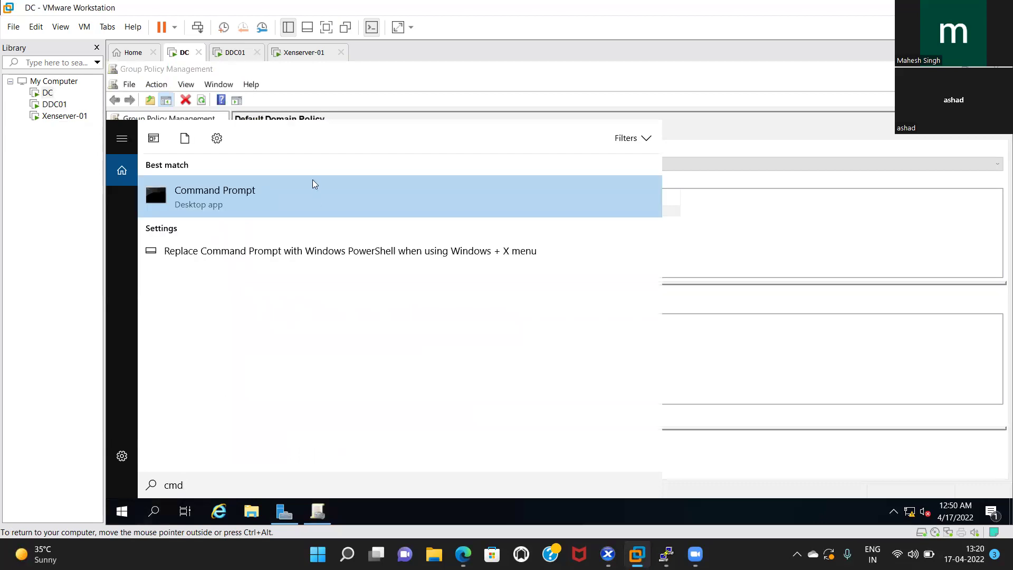
click(302, 199)
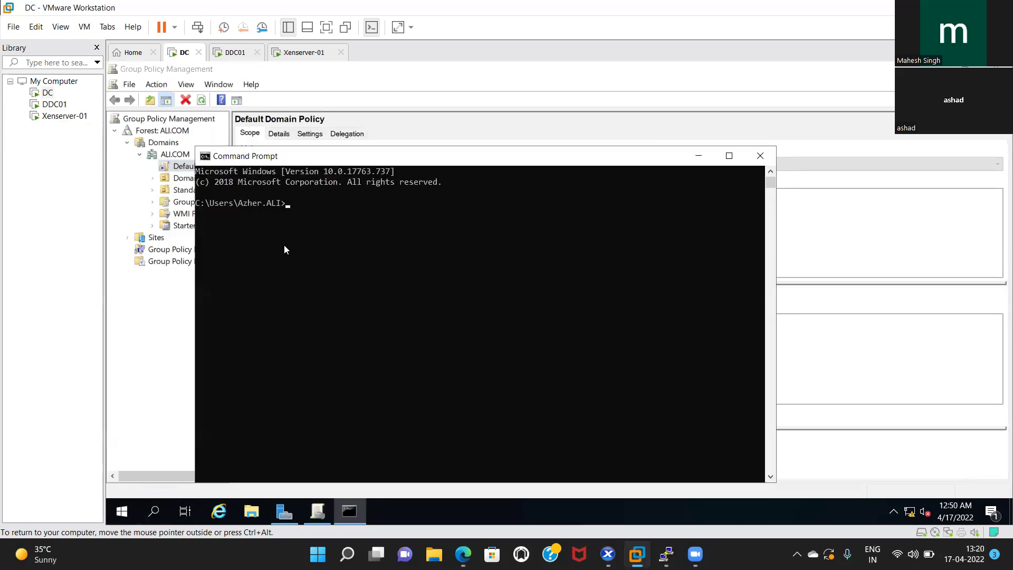
text(gpupdate /force)
key(Return)
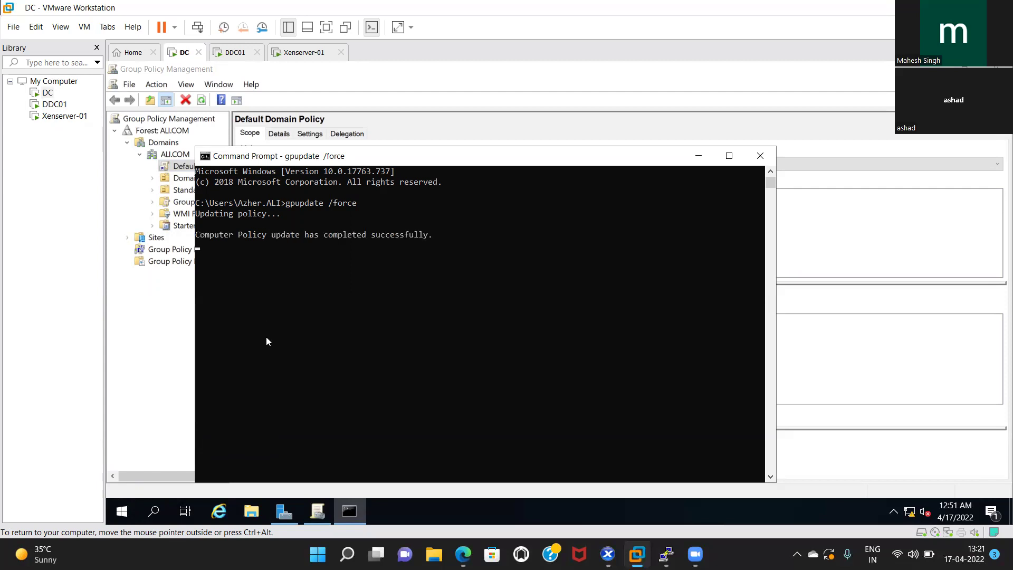
click(285, 511)
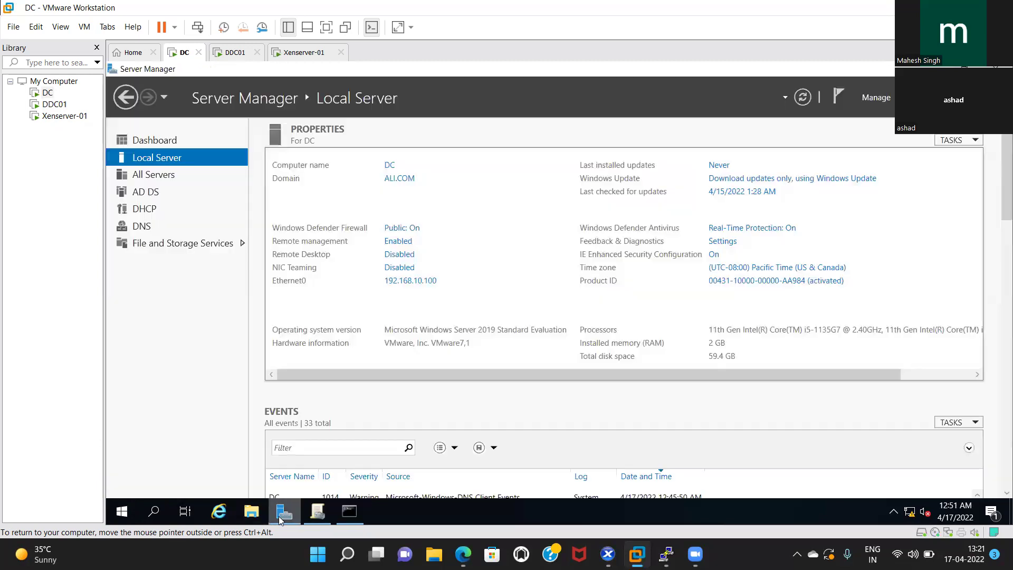
Step: Refresh DC's Local Server properties and open Windows Defender Firewall protection, showing Domain and Private off
click(809, 94)
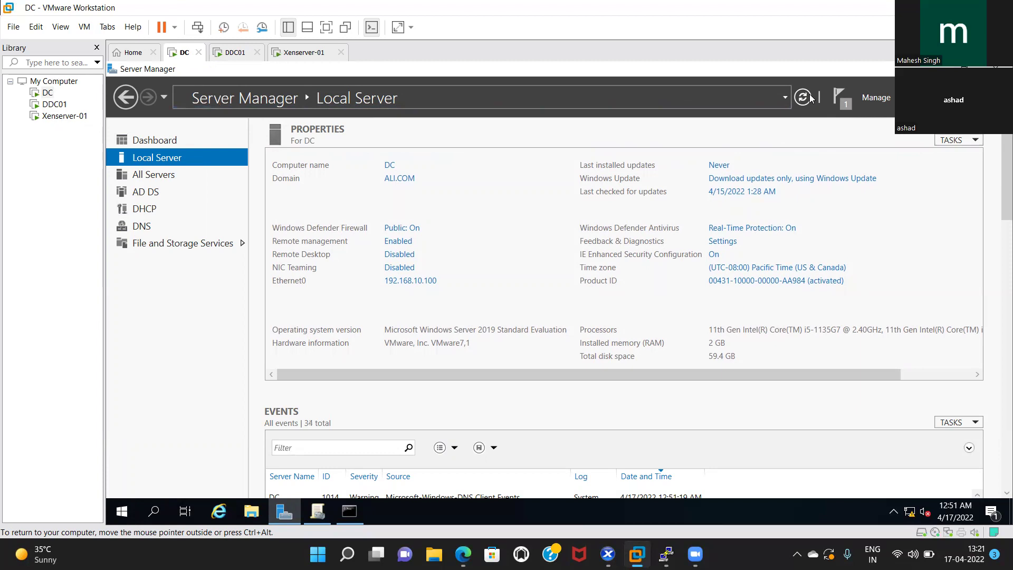
click(809, 95)
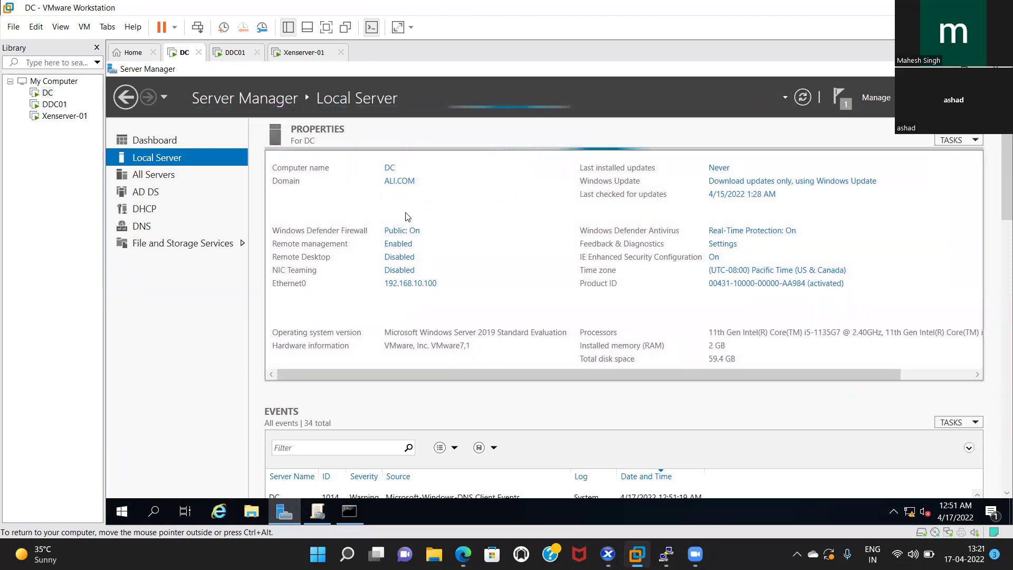
click(396, 234)
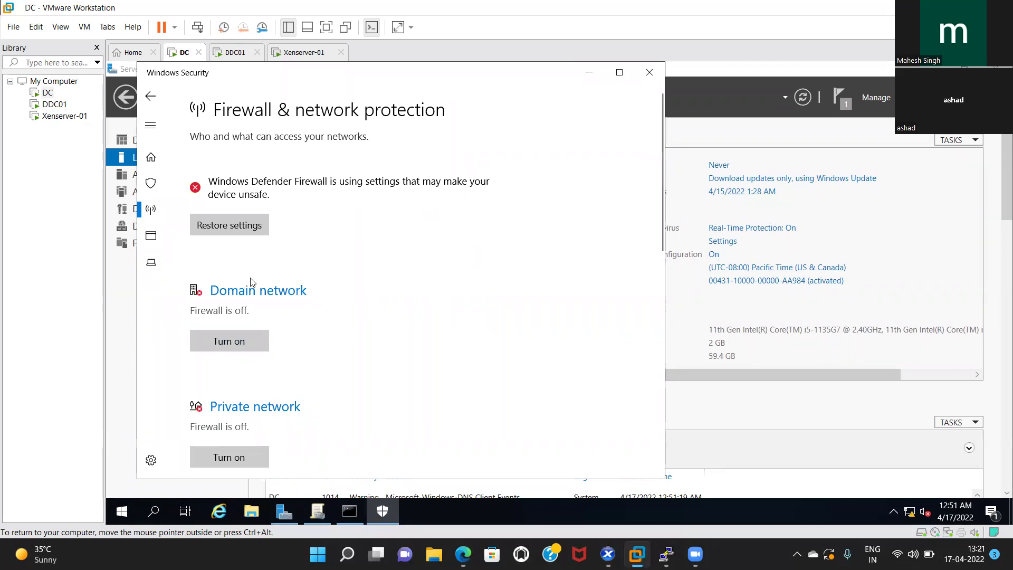
Step: Restore DC's default firewall settings so Domain, Private and Public are on, then close Windows Security
click(249, 224)
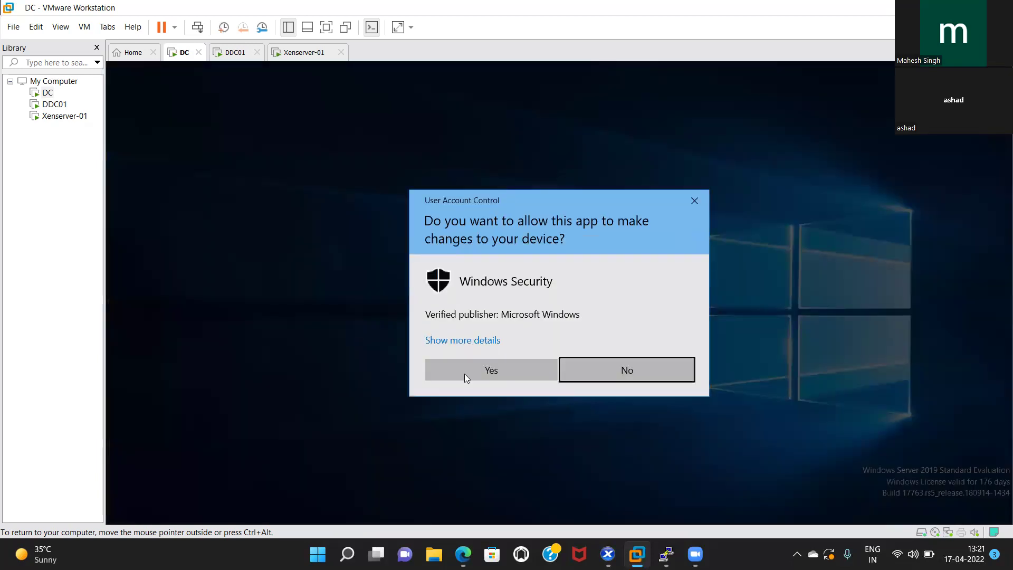
click(702, 199)
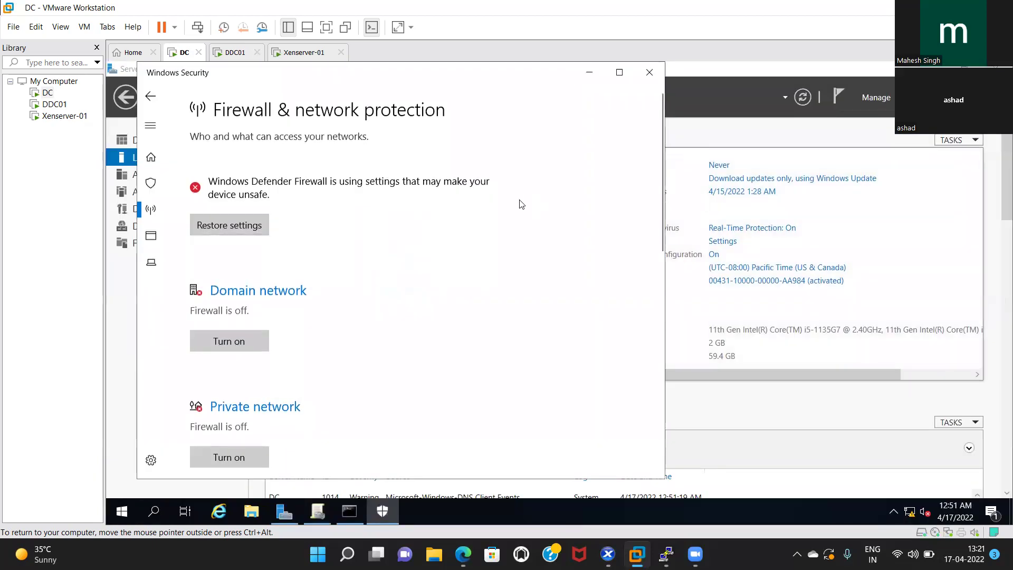
click(619, 74)
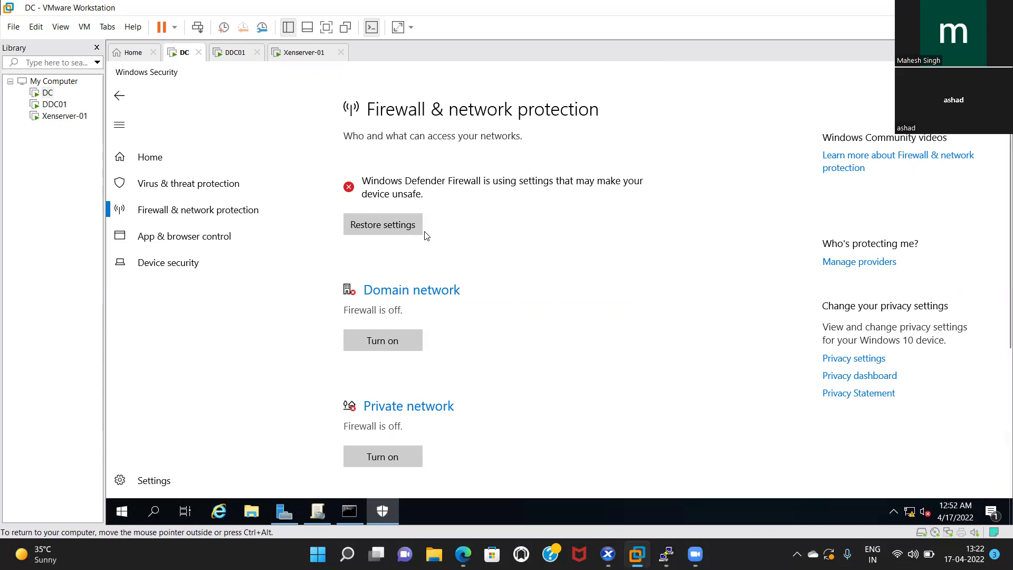
click(394, 226)
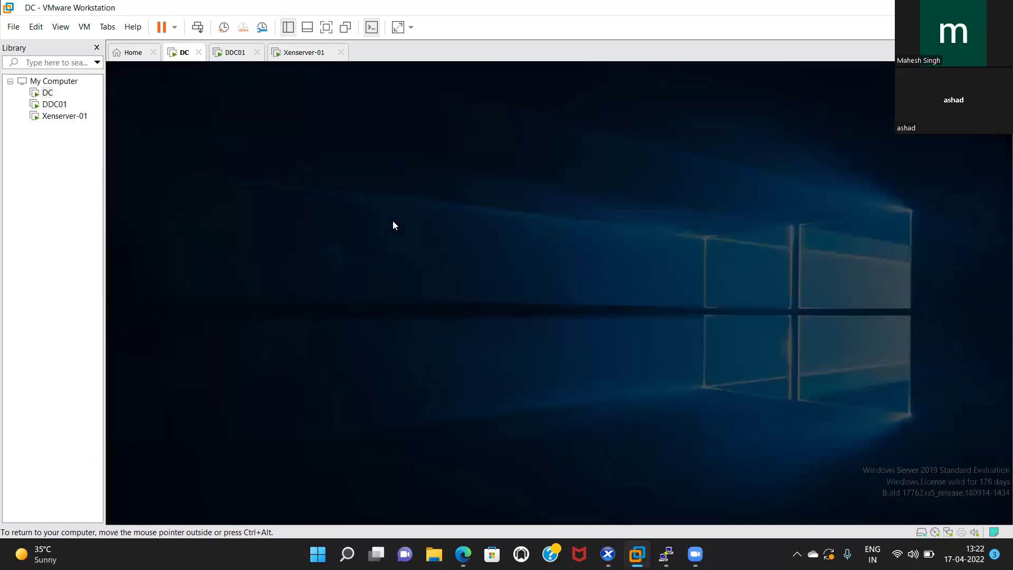
click(464, 369)
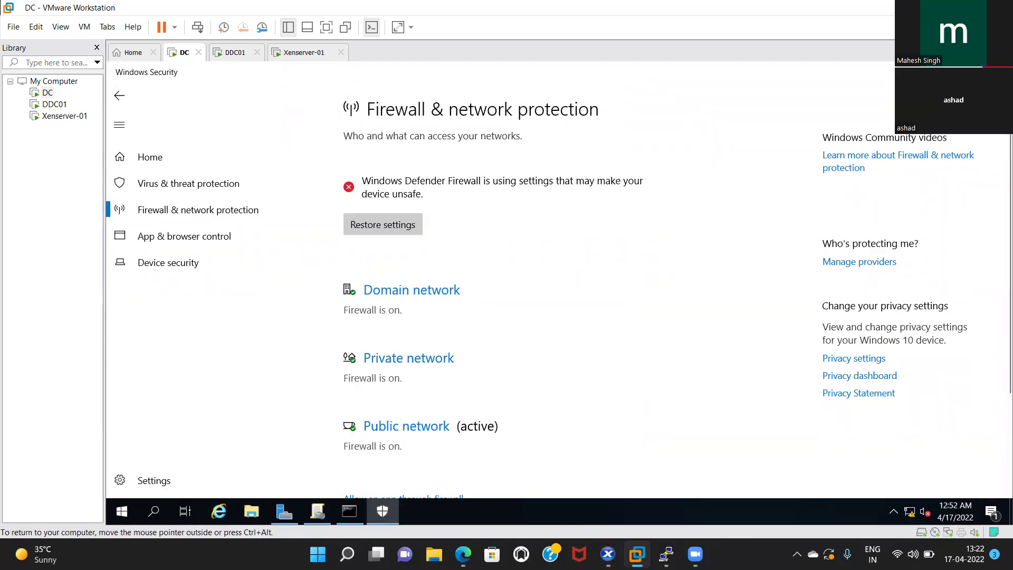
key(alt+F4)
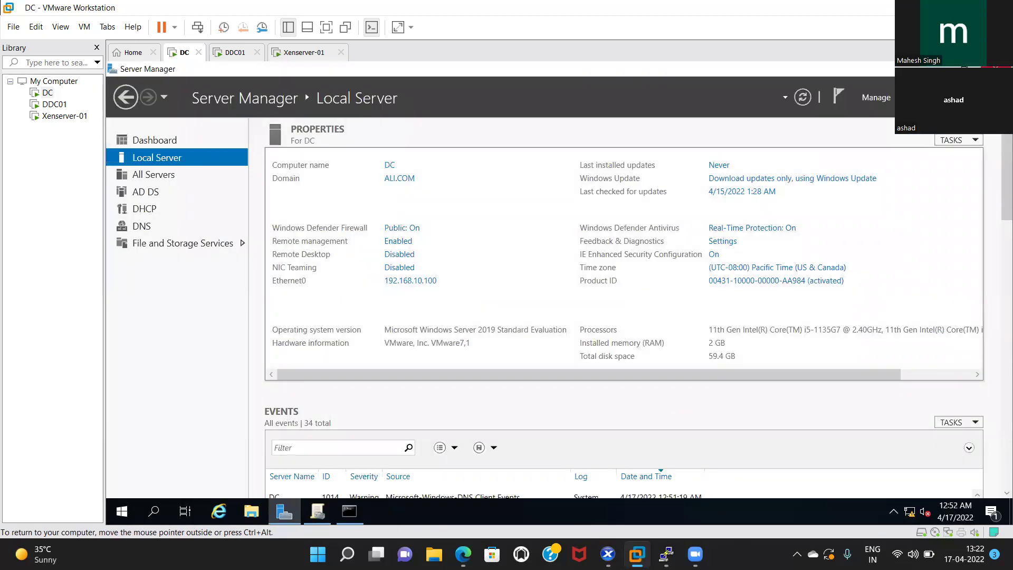
Step: Refresh Local Server, rerun gpupdate /force on DC until Computer Policy completes, then minimize Command Prompt
click(804, 98)
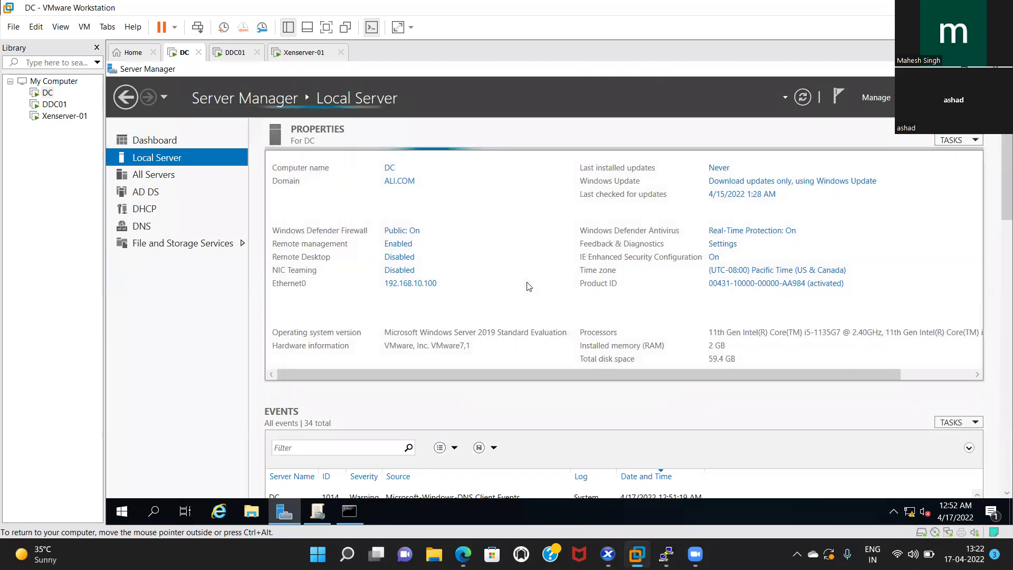
click(350, 508)
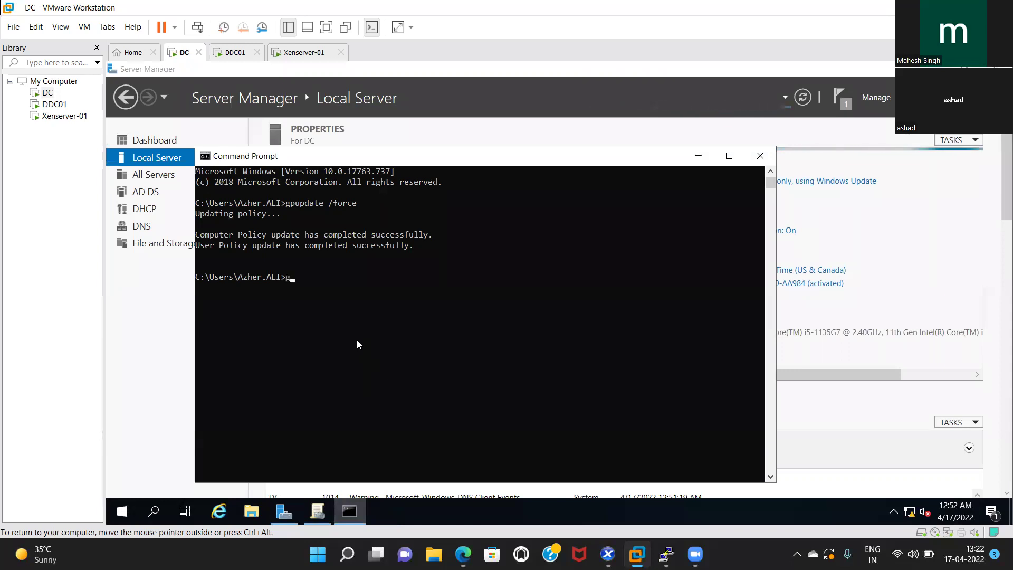
text(gpupdate)
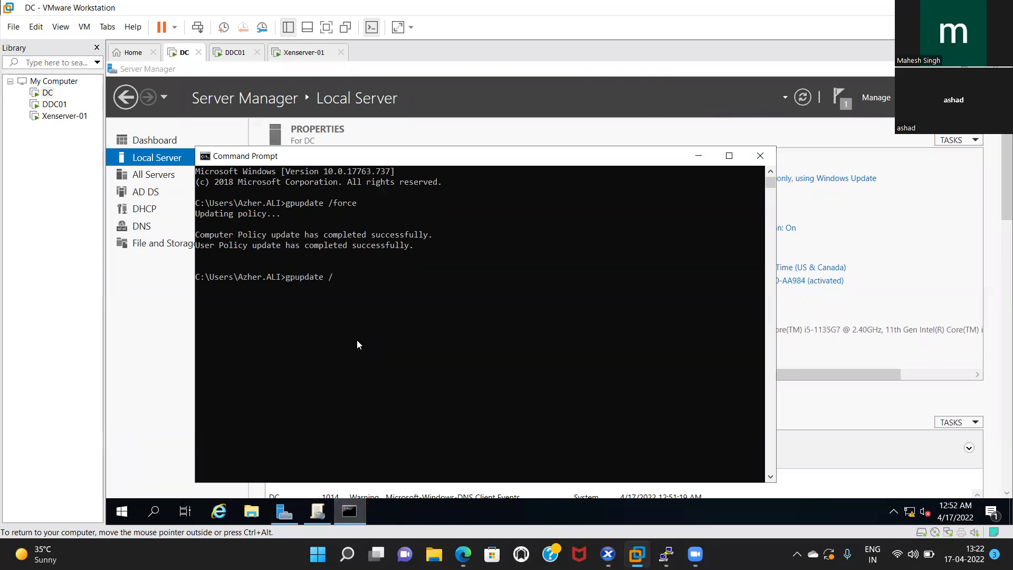
text( /force)
key(Return)
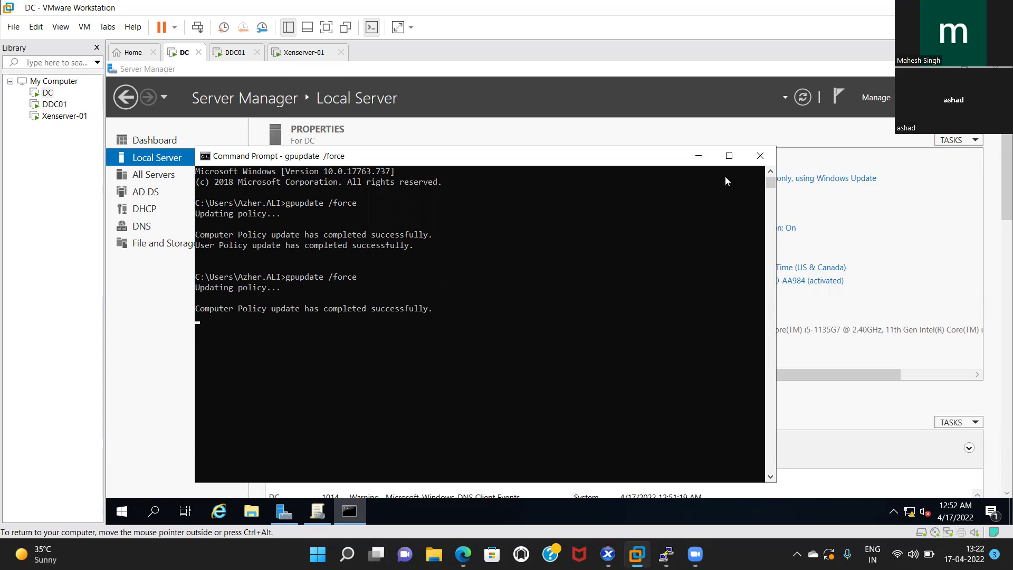
click(699, 156)
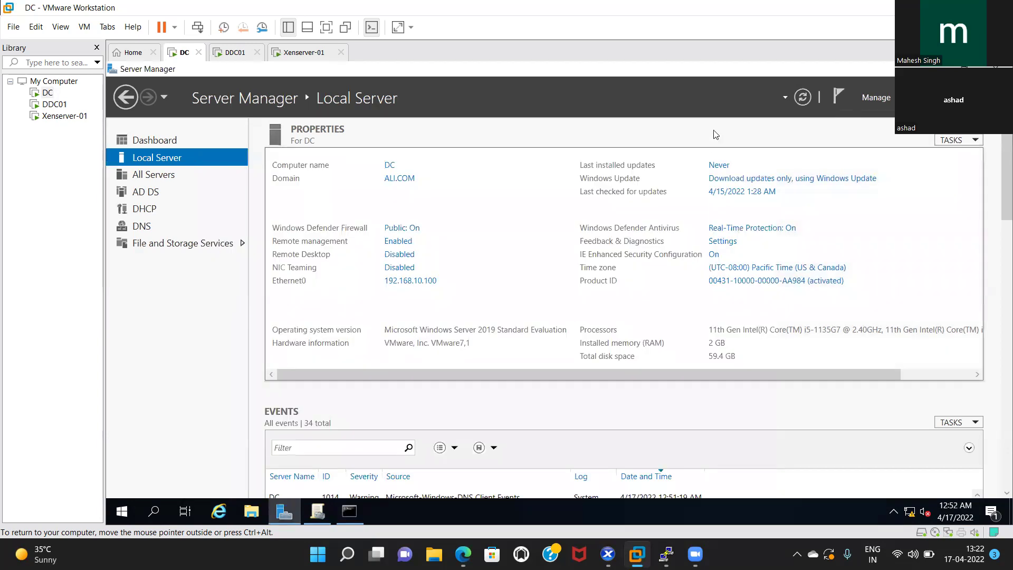
Step: Refresh DC's Local Server properties and launch Group Policy Management from Tools
click(803, 98)
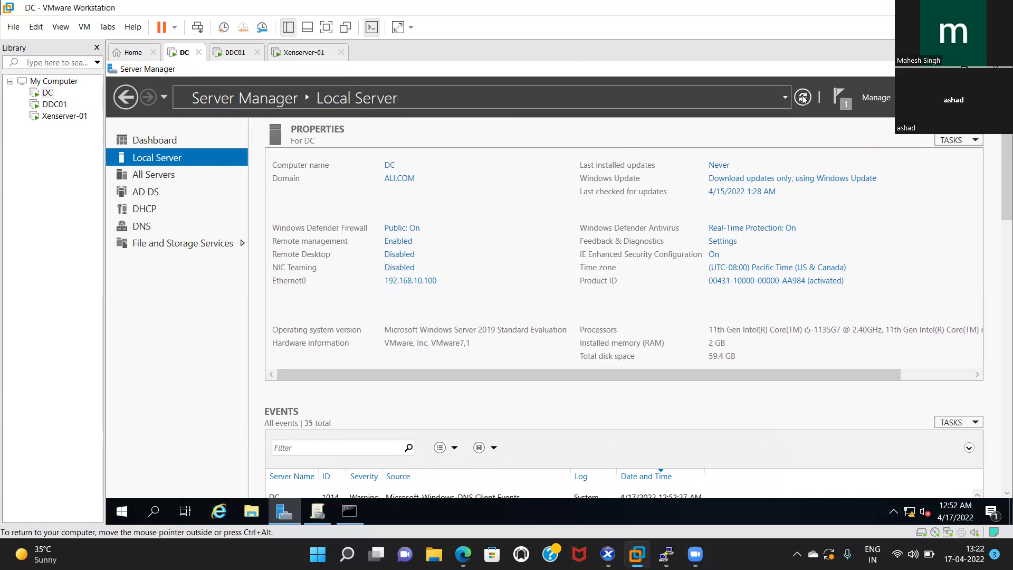
click(802, 98)
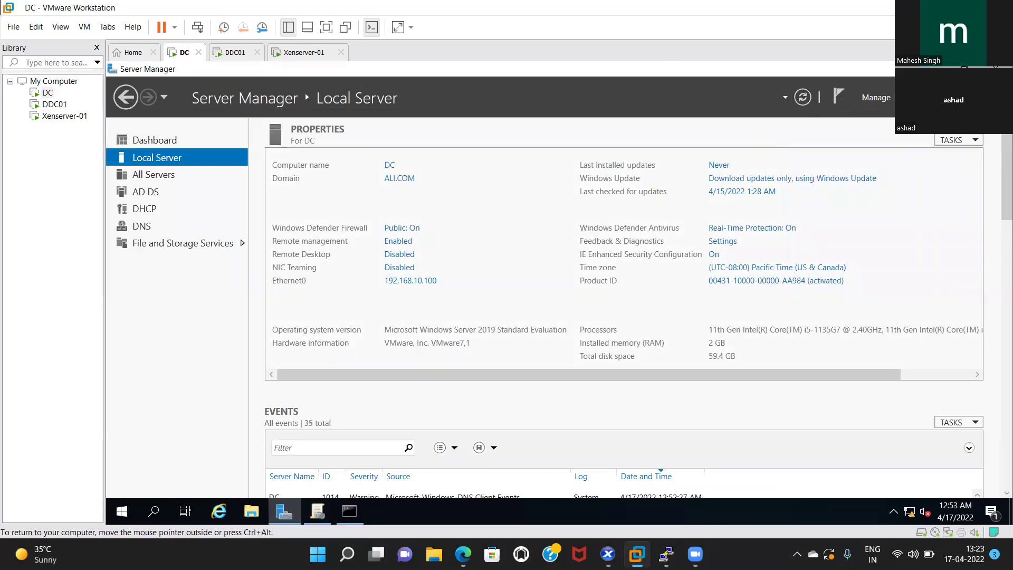
click(915, 97)
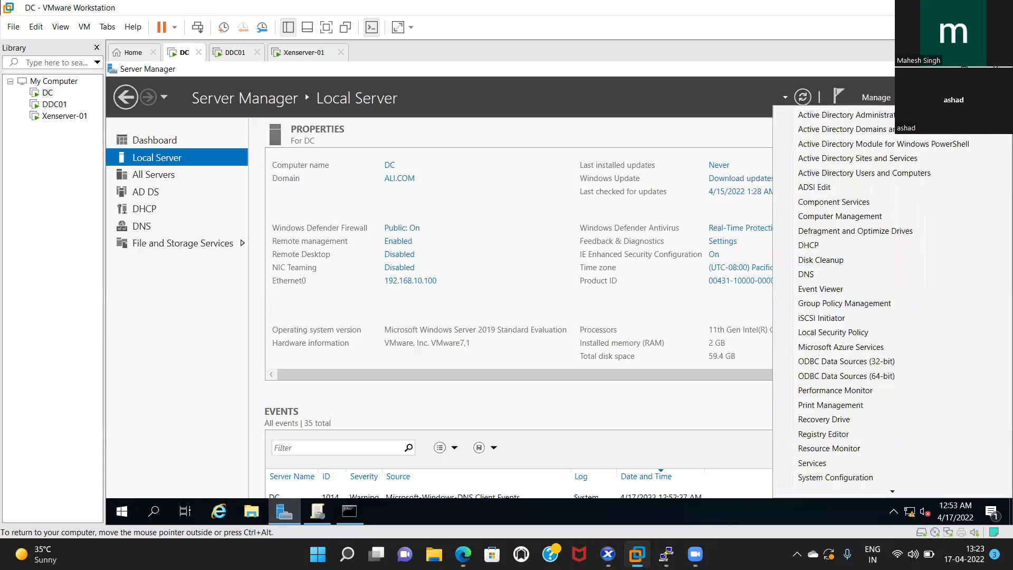
click(821, 305)
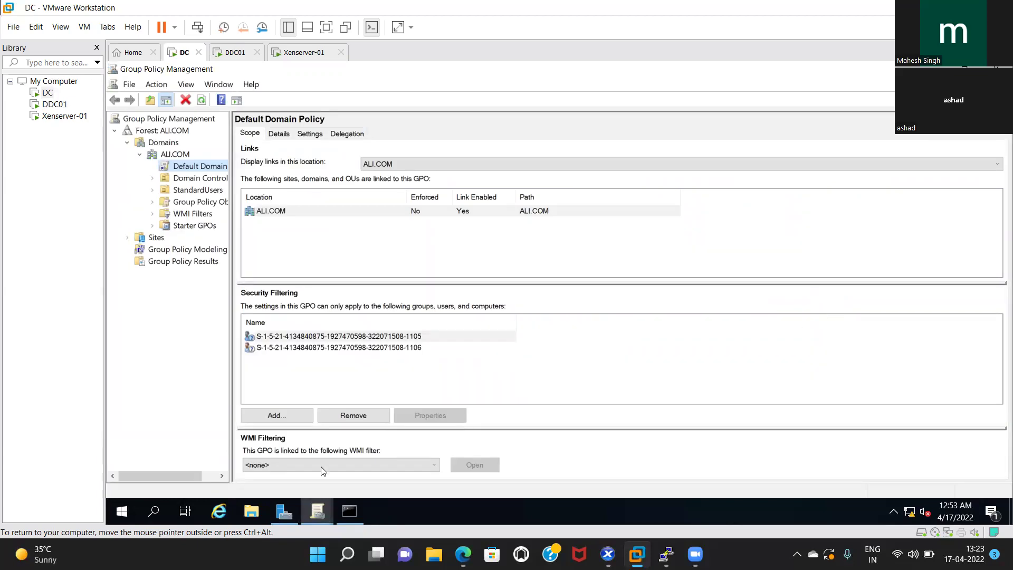
Step: Close both duplicate Group Policy Management windows and relaunch a single console
mouse_move(323, 510)
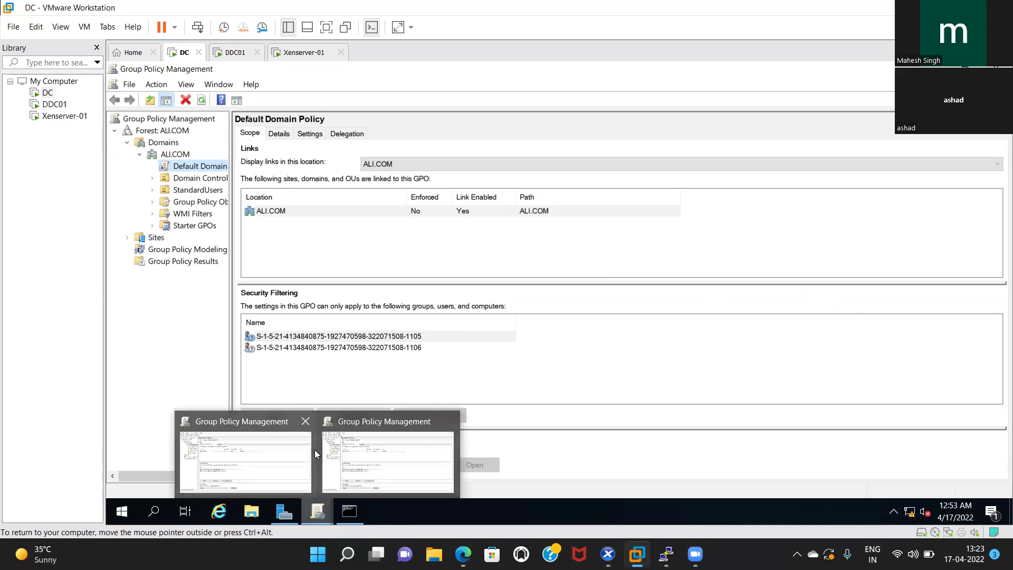
click(301, 420)
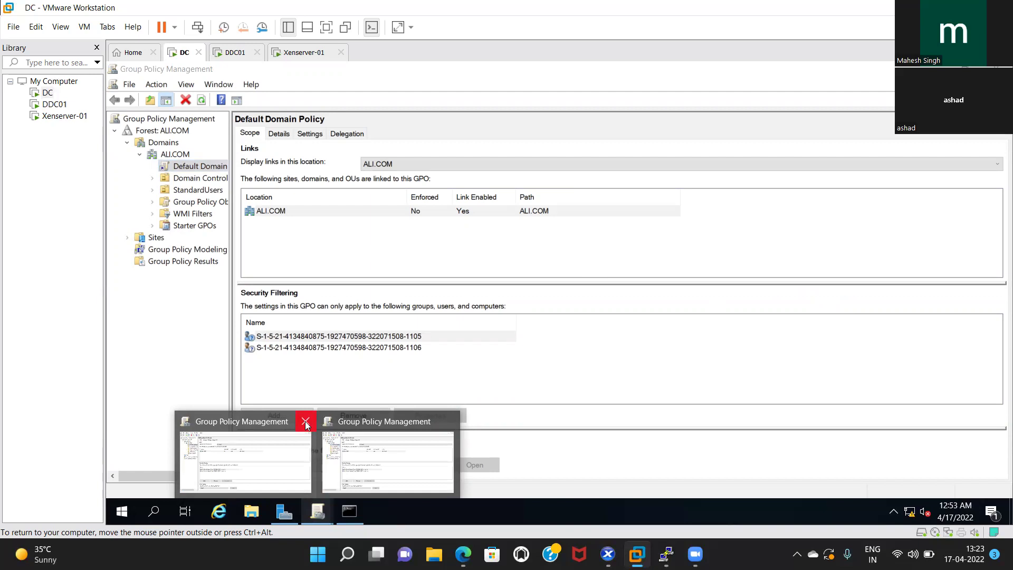
click(450, 421)
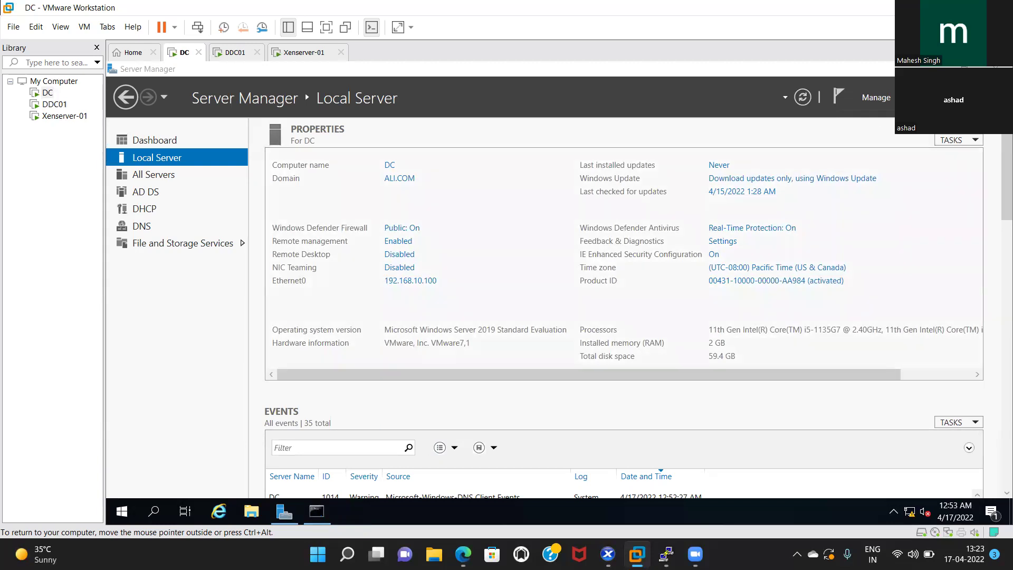
click(911, 97)
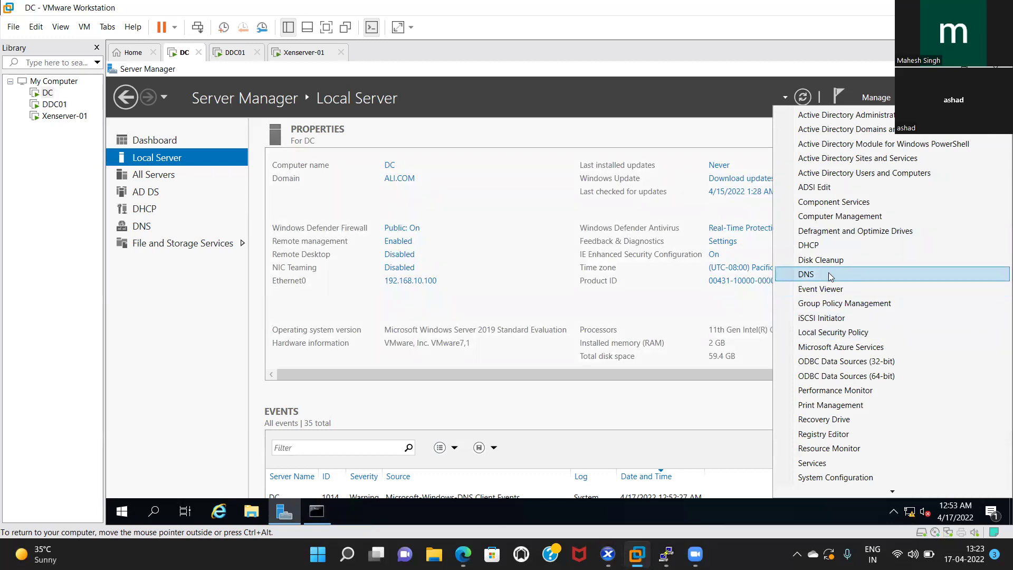
click(832, 305)
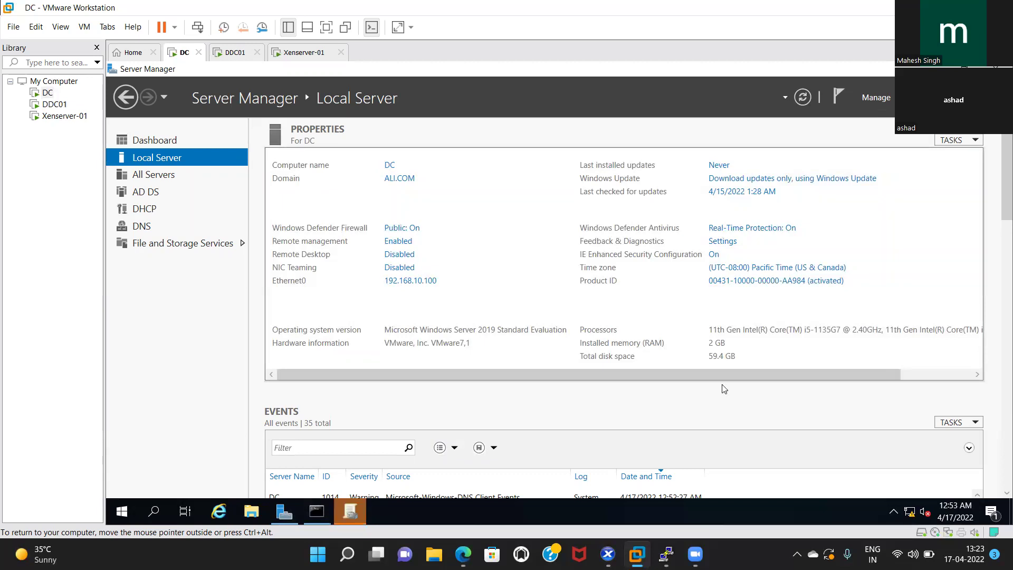
Step: Create a GPO named 'windows fire wall Disable' in ALI.COM and link it there
click(352, 511)
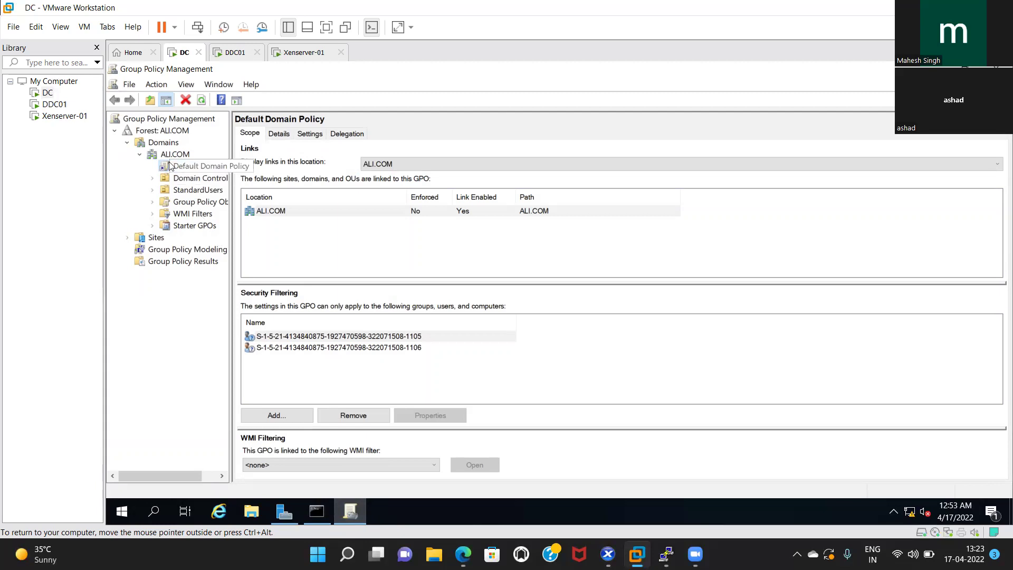
click(139, 154)
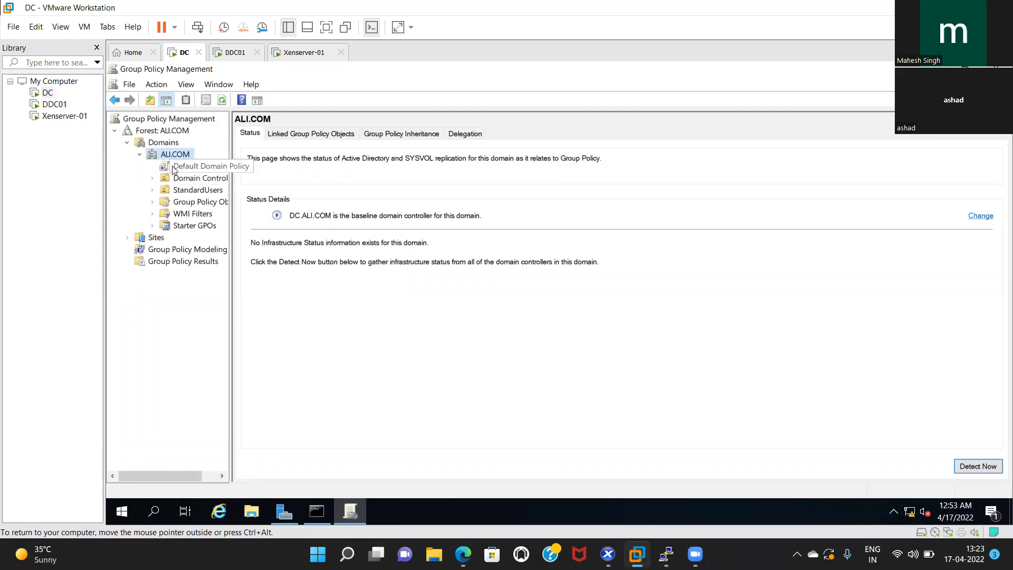
right_click(165, 151)
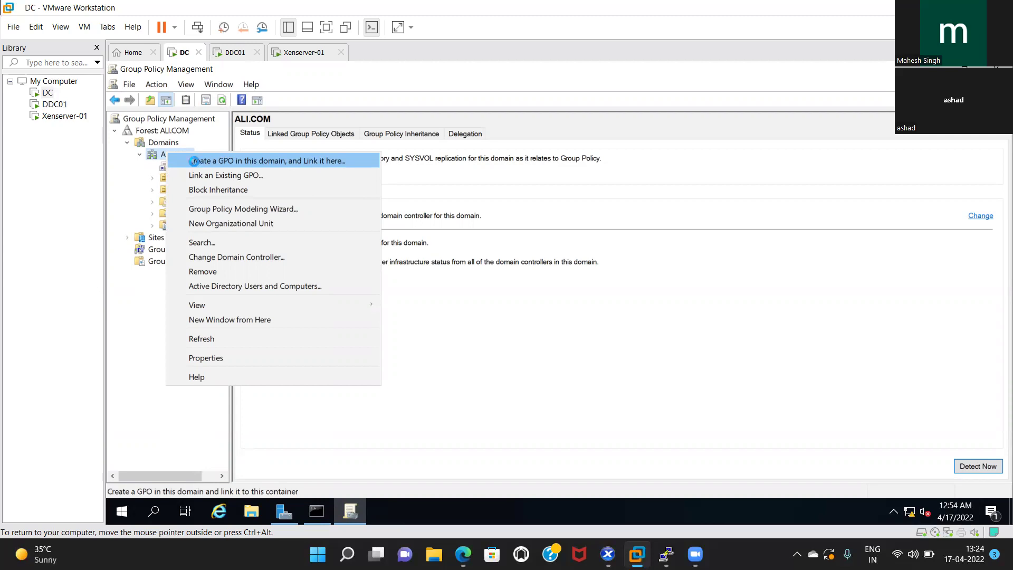
click(194, 162)
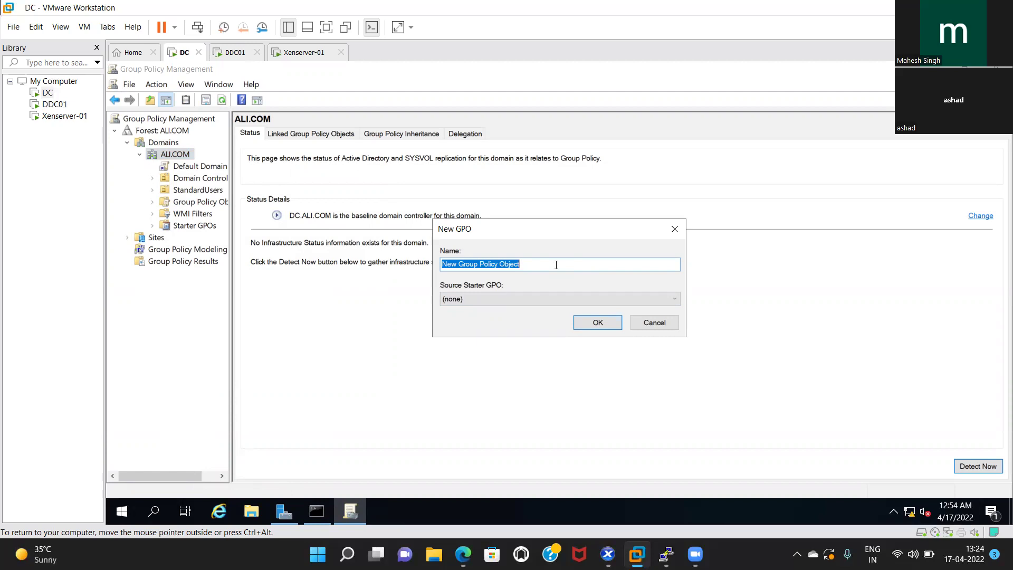
text(windo)
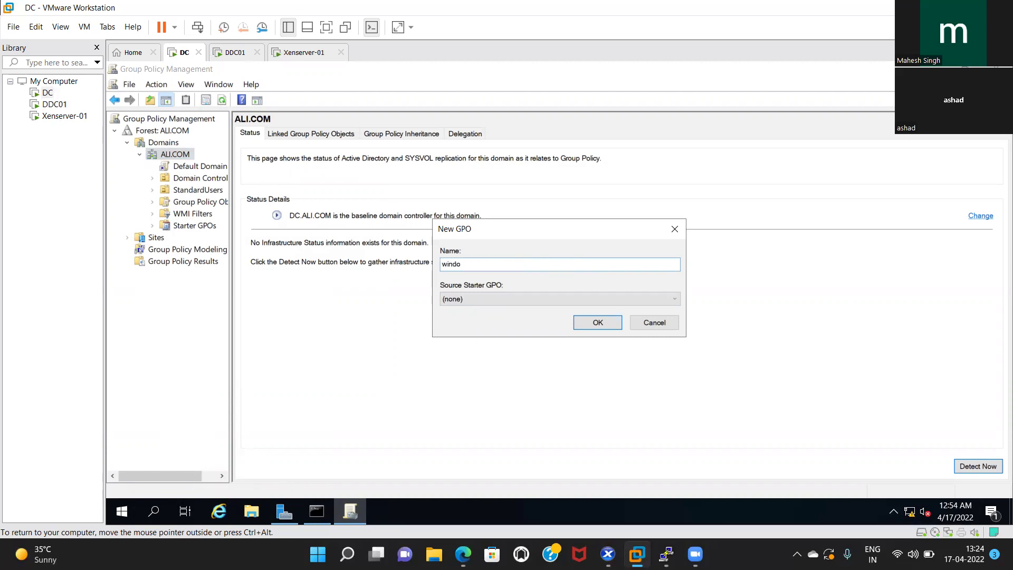
text(ws fiew)
key(BackSpace)
text(re wall Disable)
click(598, 323)
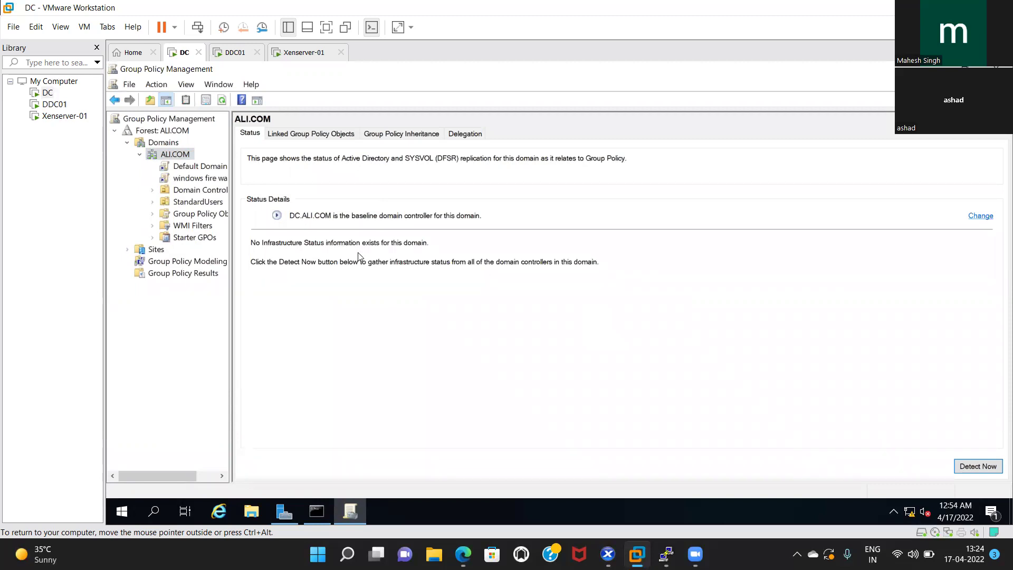
Step: Edit the new firewall GPO, maximized, and expand Computer Configuration > Policies > Administrative Templates > Network
right_click(165, 180)
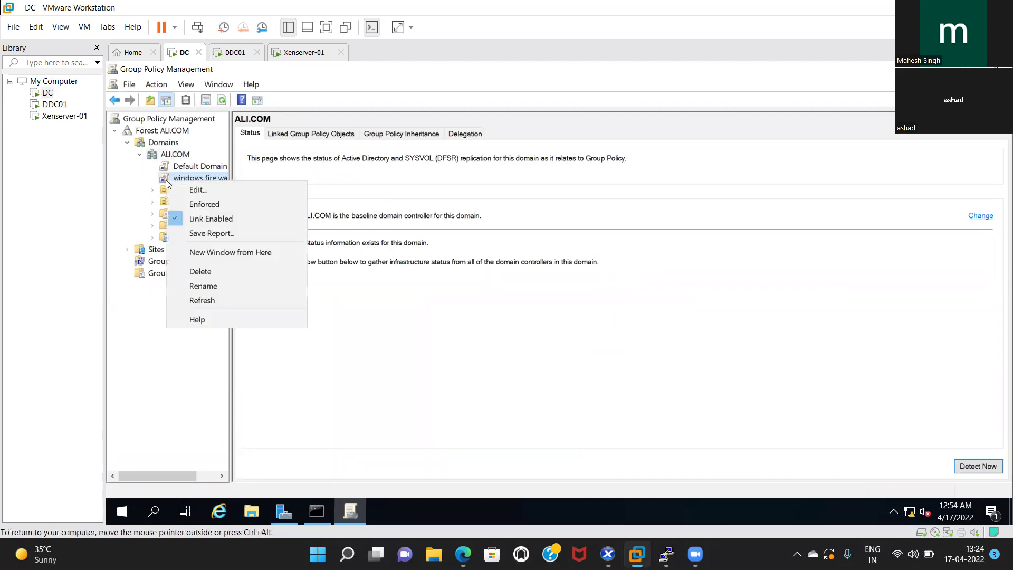
click(195, 192)
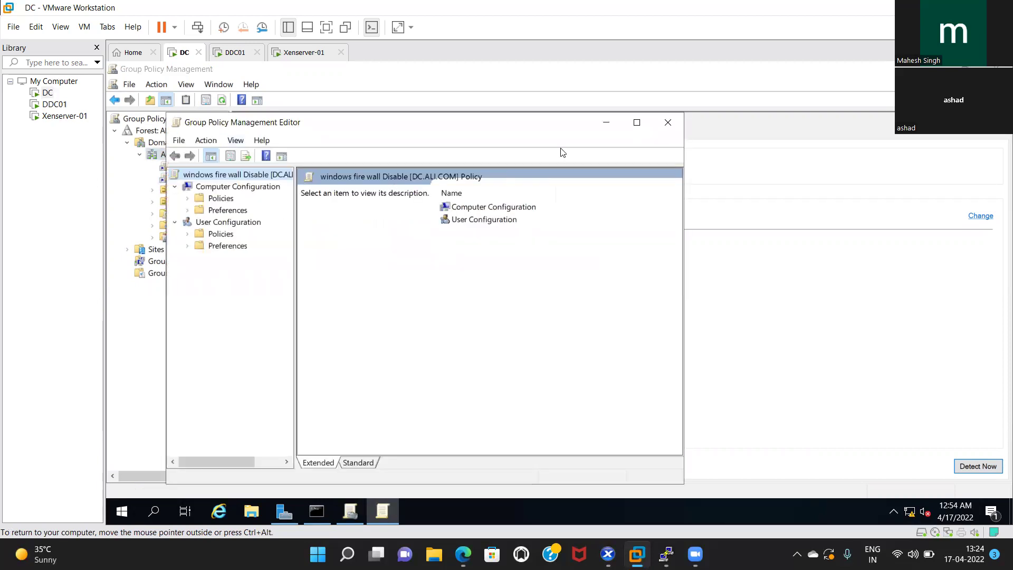
click(637, 123)
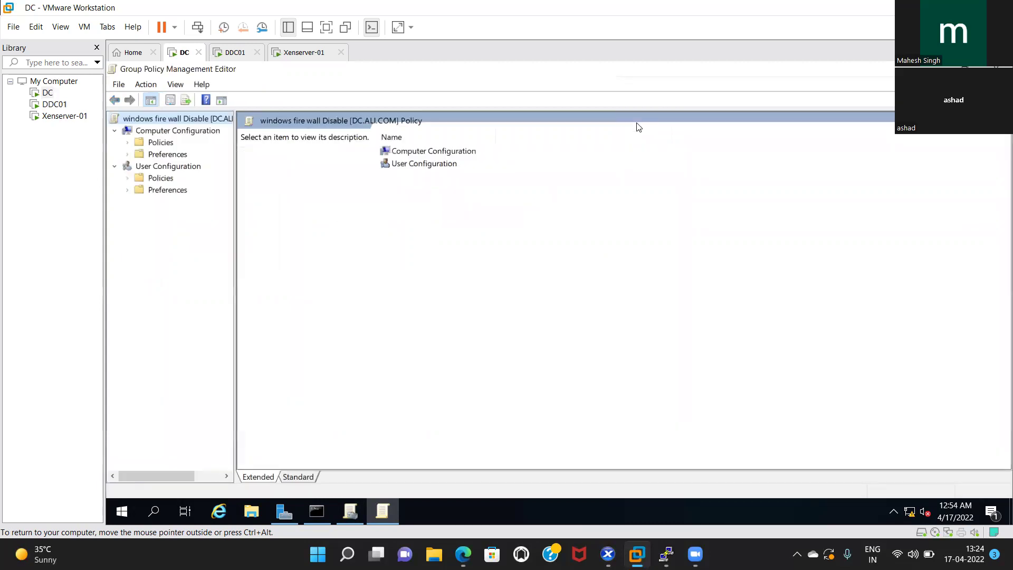
click(167, 143)
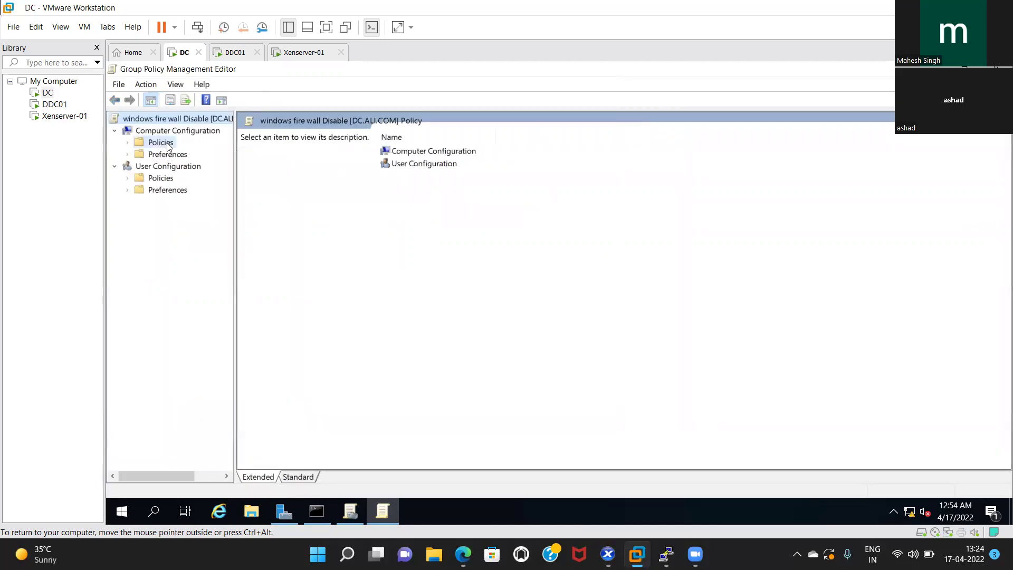
click(127, 142)
click(140, 179)
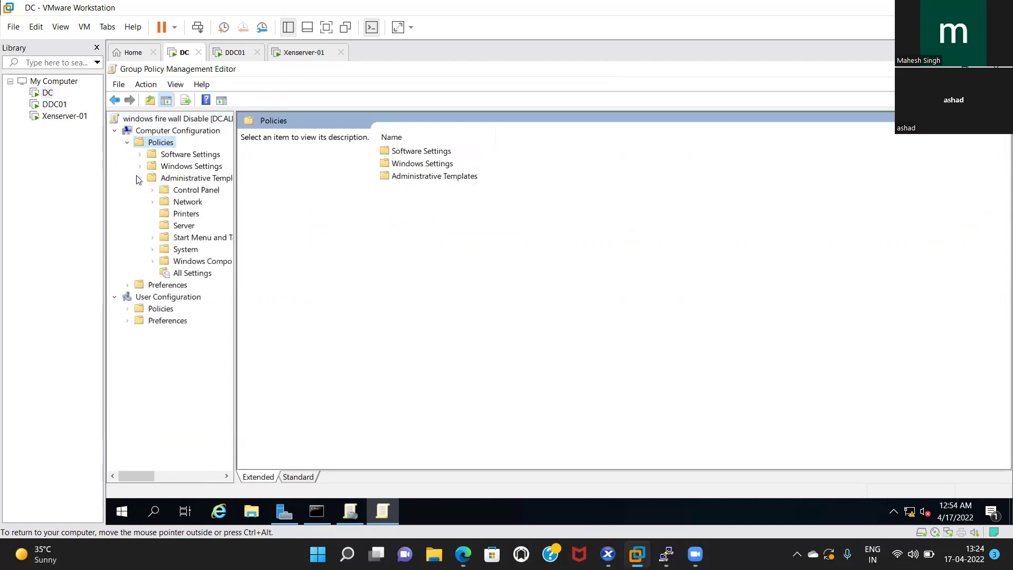
click(152, 202)
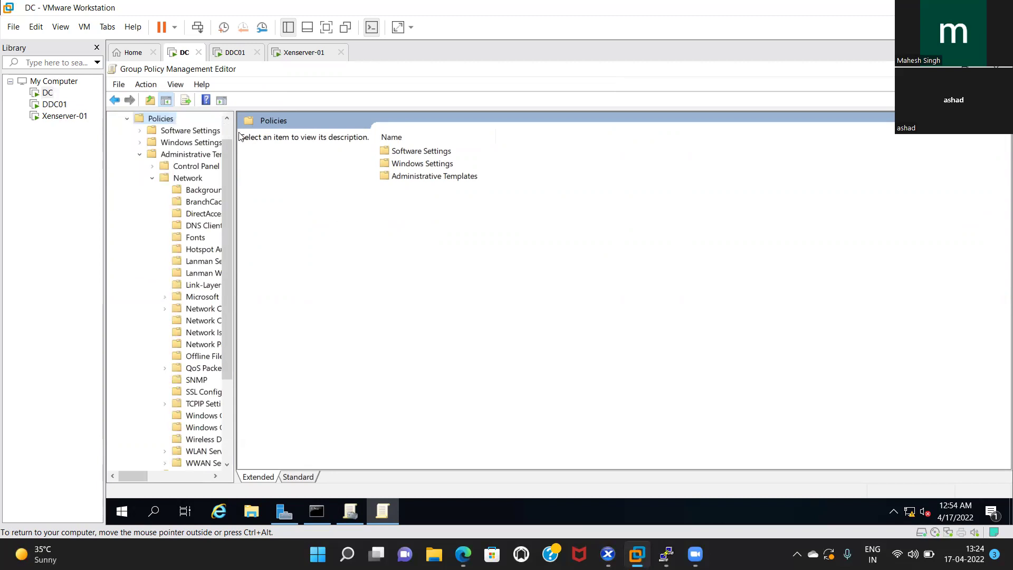
Step: Expand Network Connections > Windows Defender Firewall and show the Domain Profile settings
drag(238, 136, 357, 124)
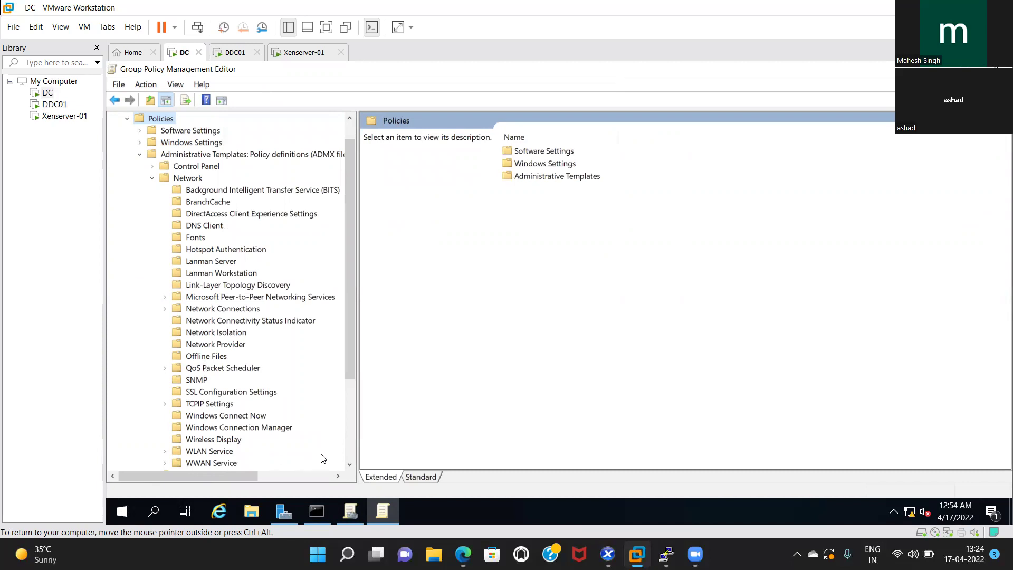
click(349, 464)
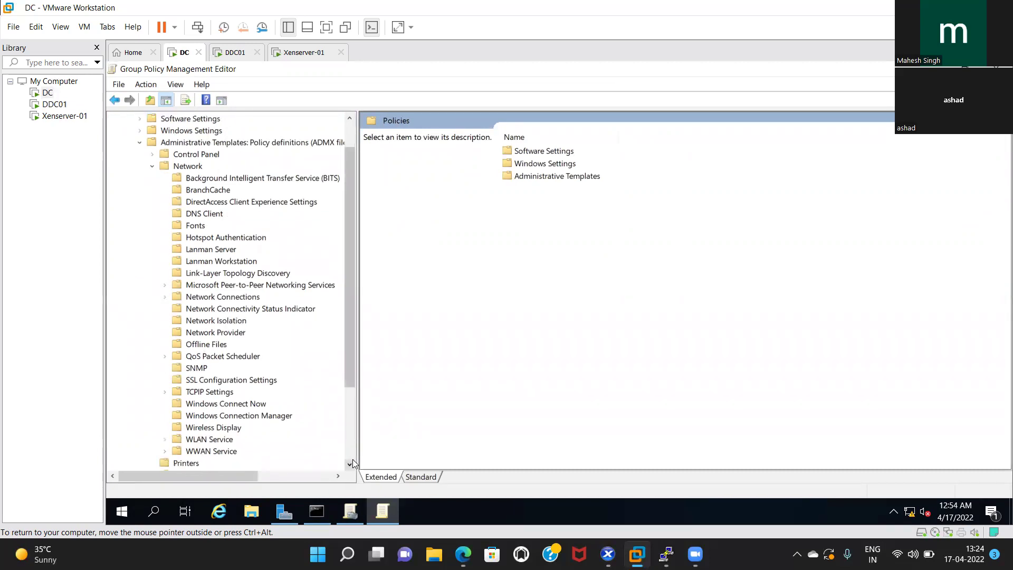
click(349, 464)
click(350, 464)
click(350, 464)
click(350, 464)
click(350, 464)
click(349, 464)
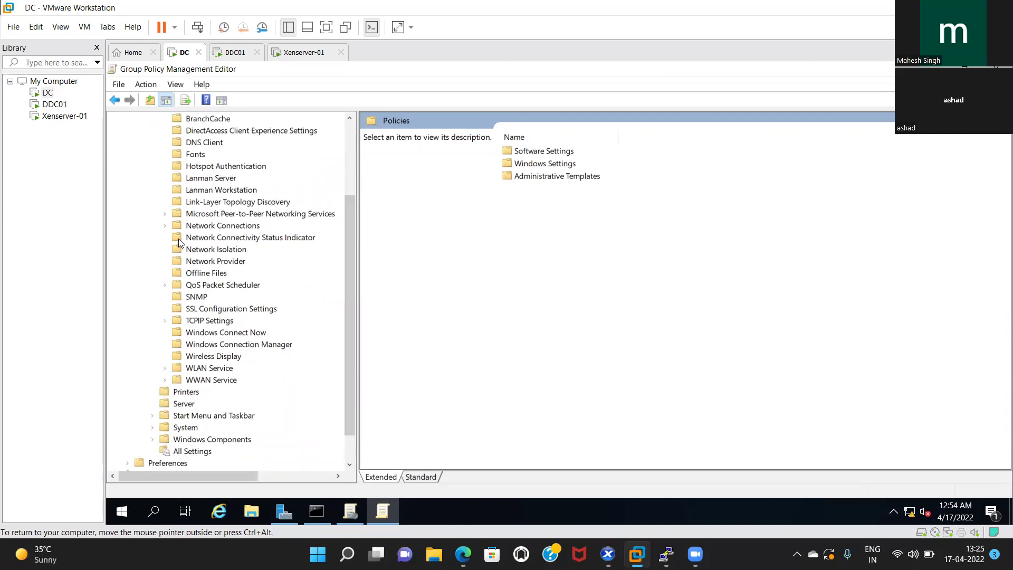
click(164, 225)
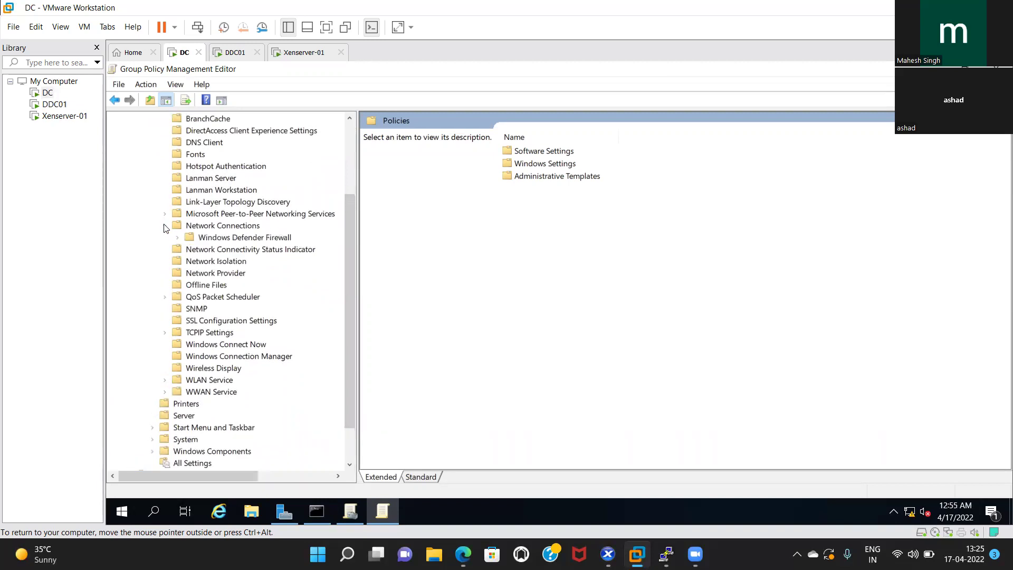
click(177, 238)
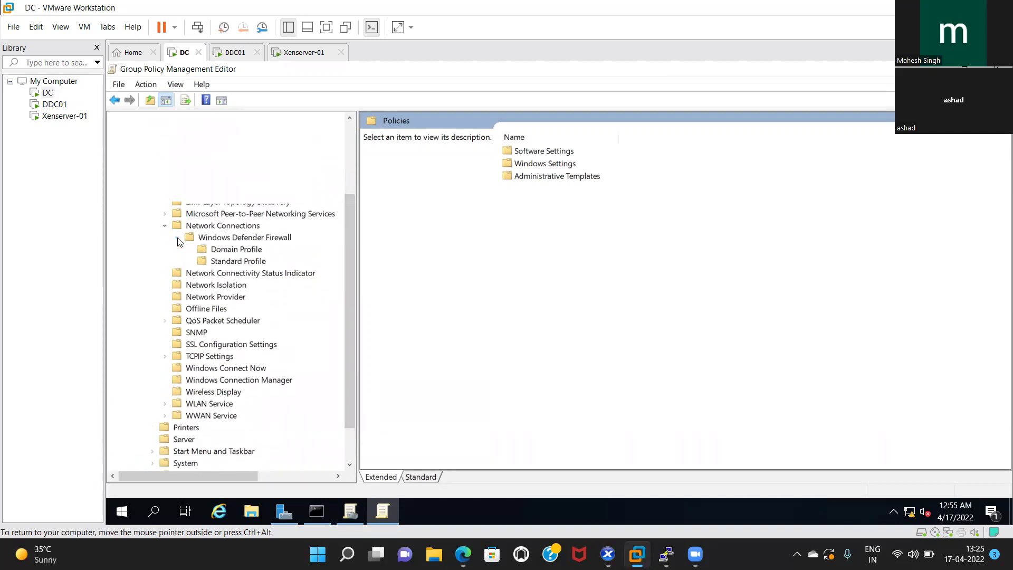
click(212, 250)
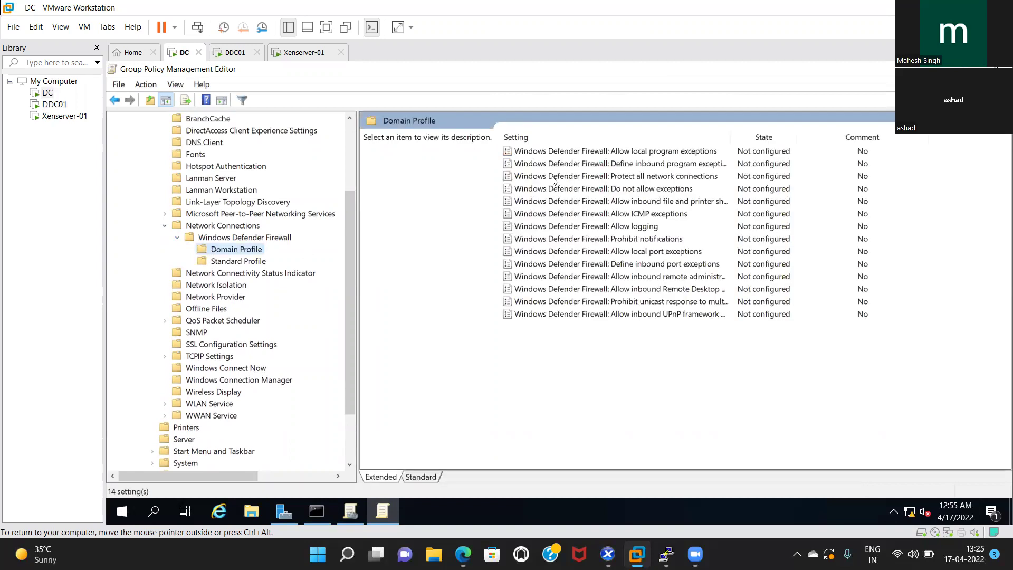
Step: Set the Domain Profile policy 'Protect all network connections' to Disabled and apply it
double_click(553, 178)
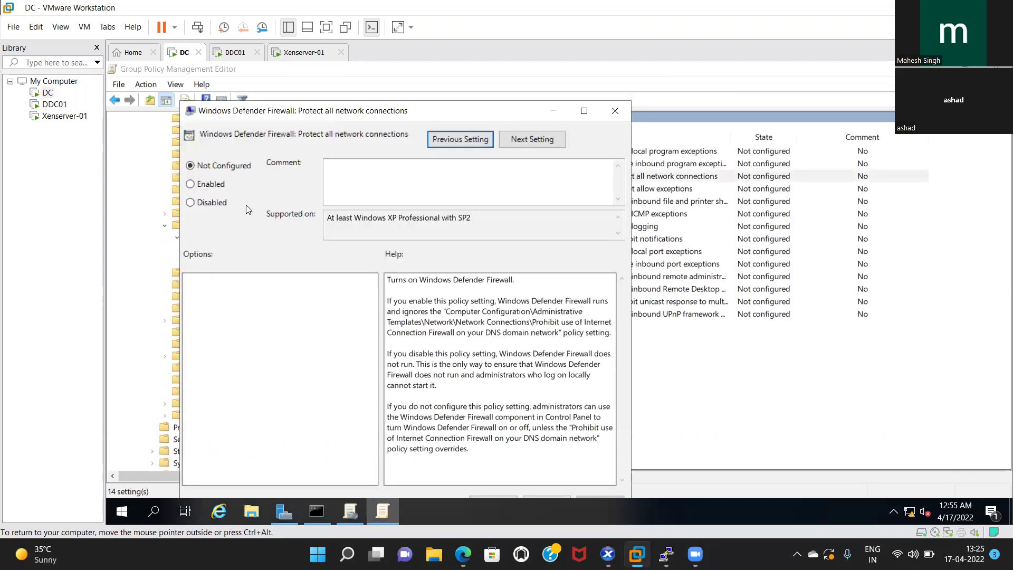
click(190, 201)
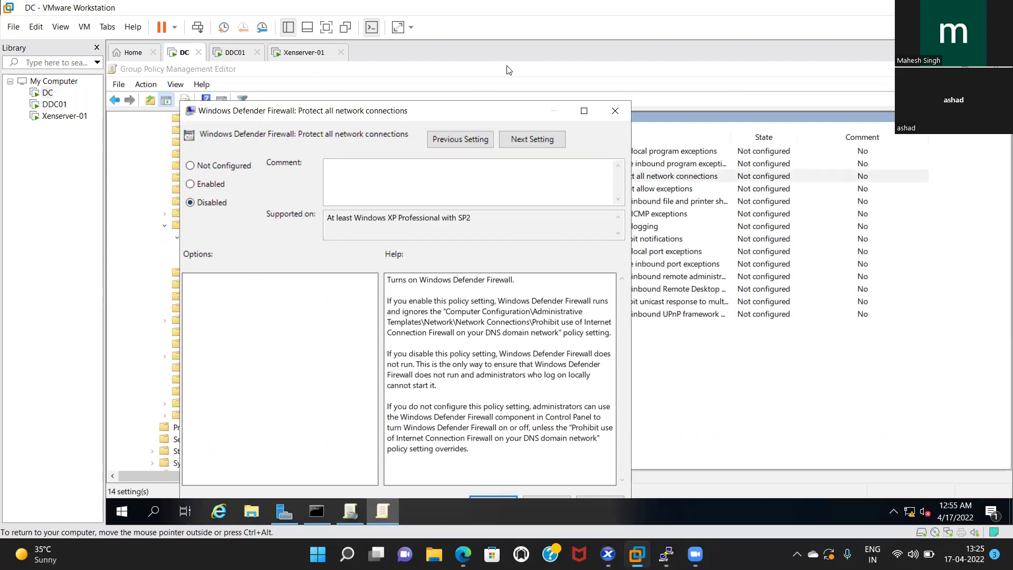
click(584, 110)
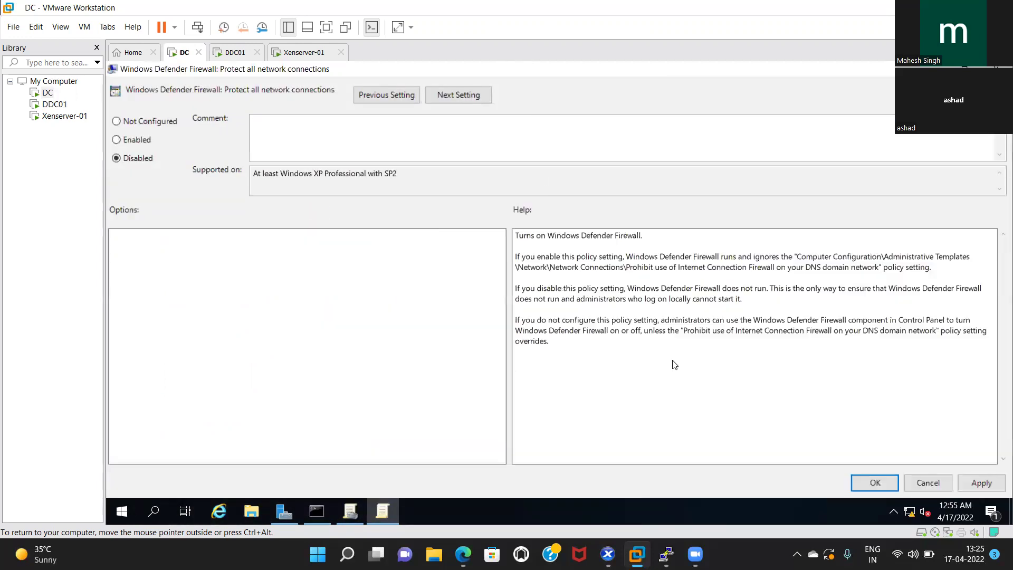
click(980, 482)
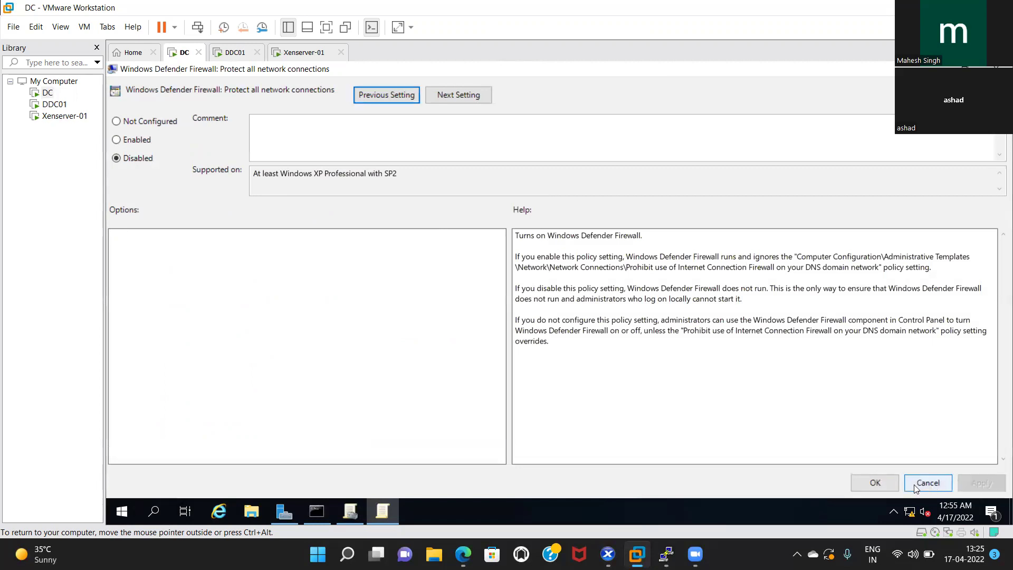
click(875, 483)
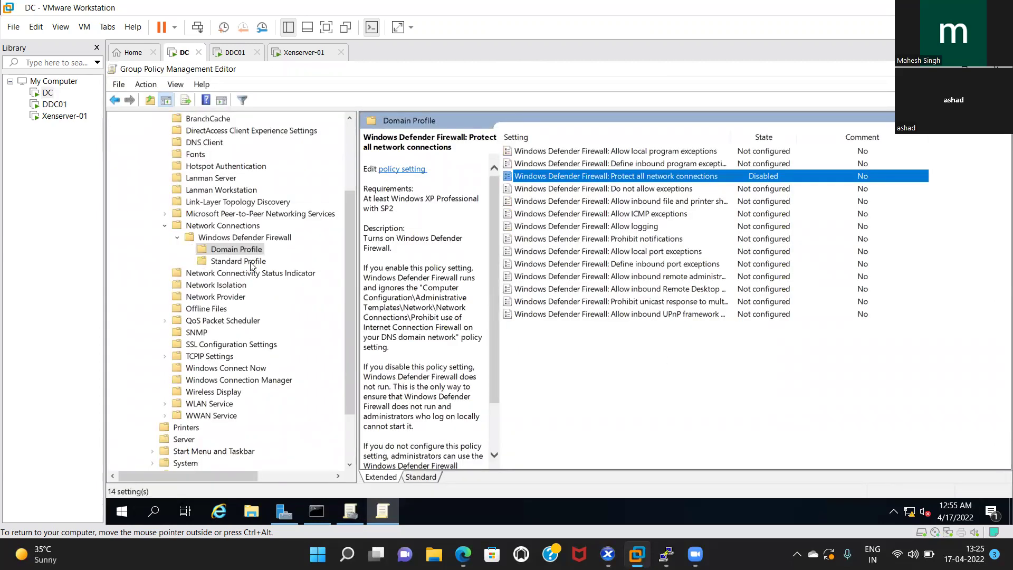
Step: Set 'Protect all network connections' to Disabled under the Standard Profile firewall settings
click(250, 262)
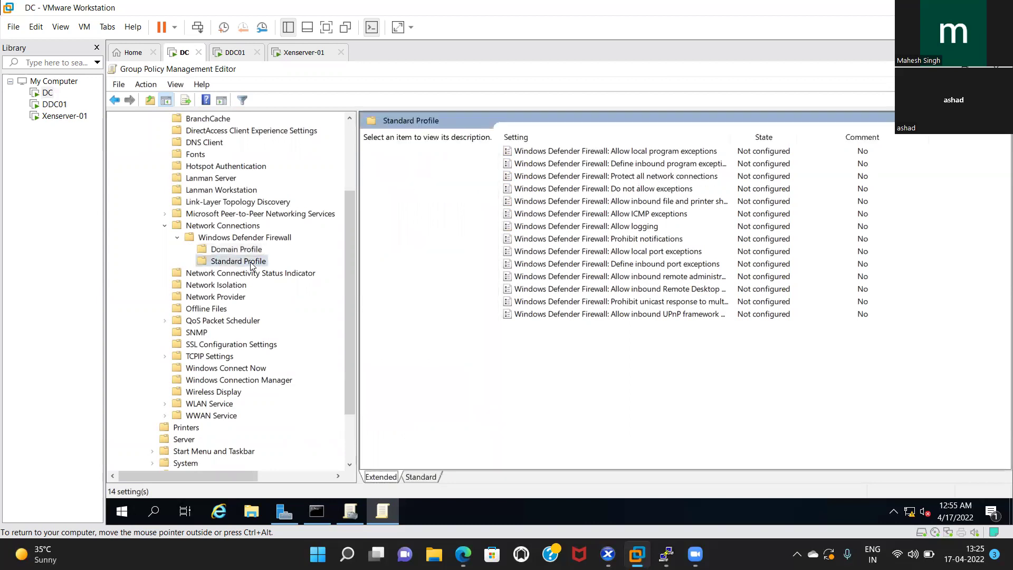
click(590, 177)
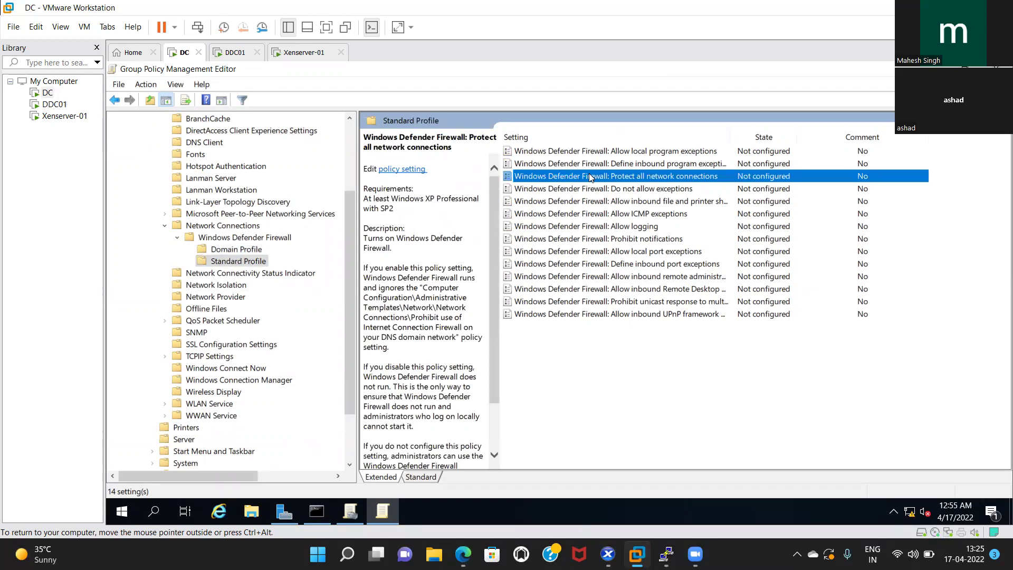
double_click(590, 177)
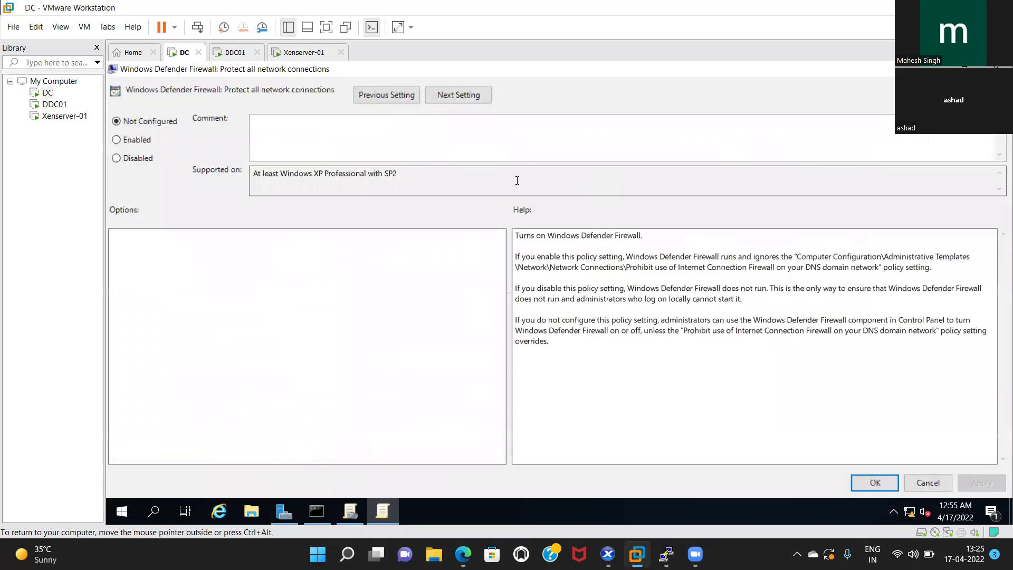
click(116, 158)
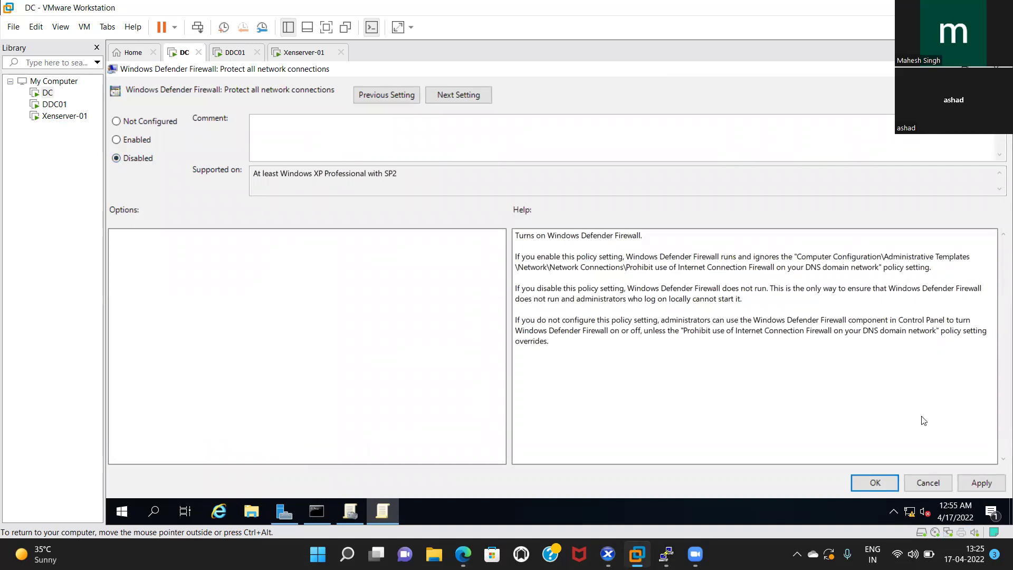
click(979, 482)
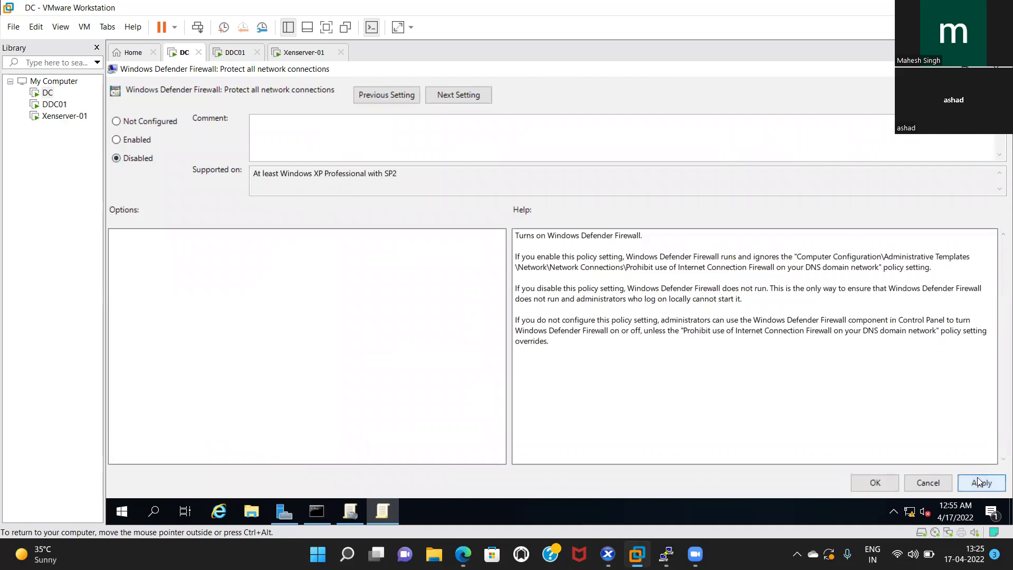
click(880, 482)
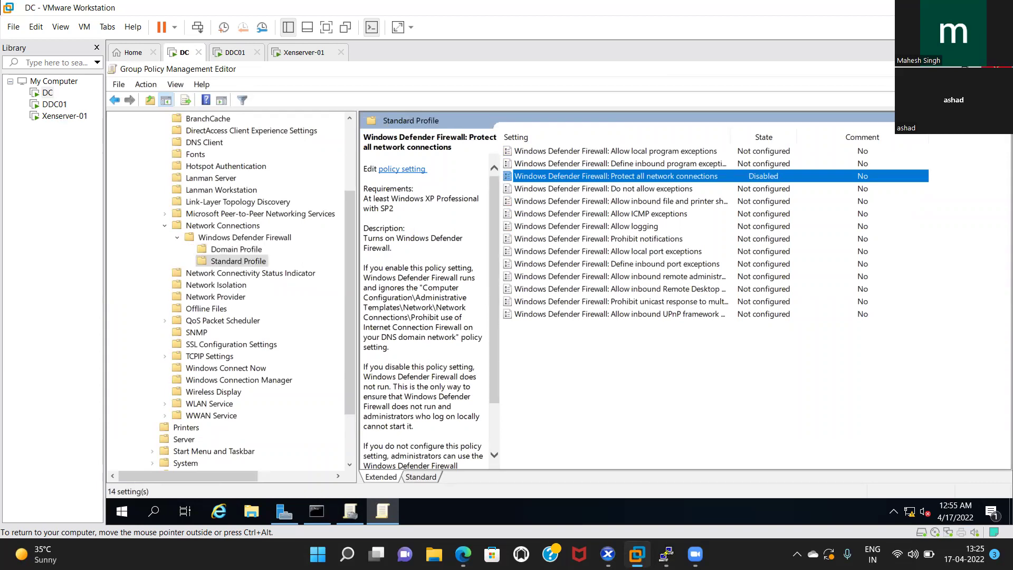
Step: Close the Group Policy Management Editor and refresh the local server properties in Server Manager
key(alt+F4)
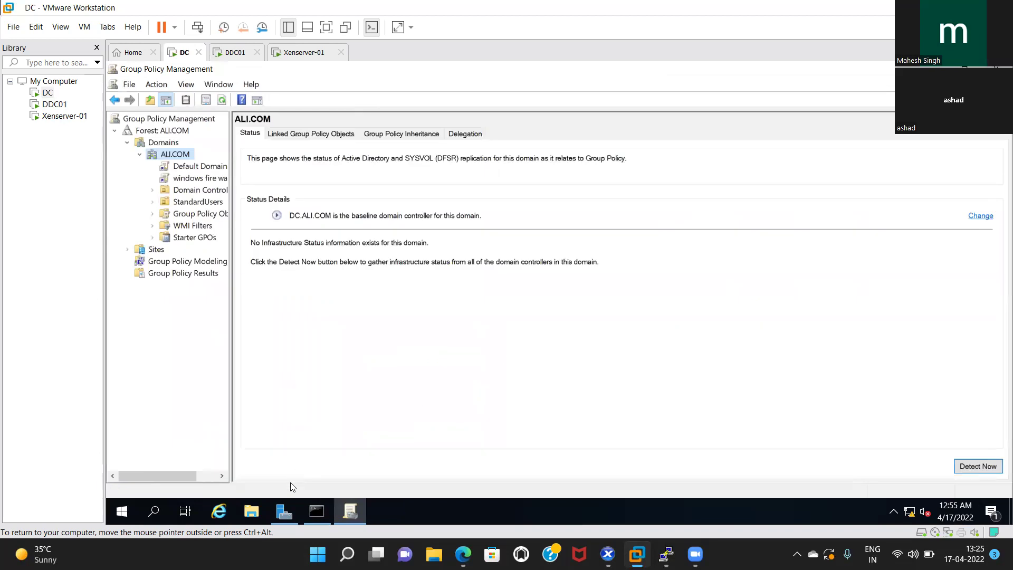
click(285, 511)
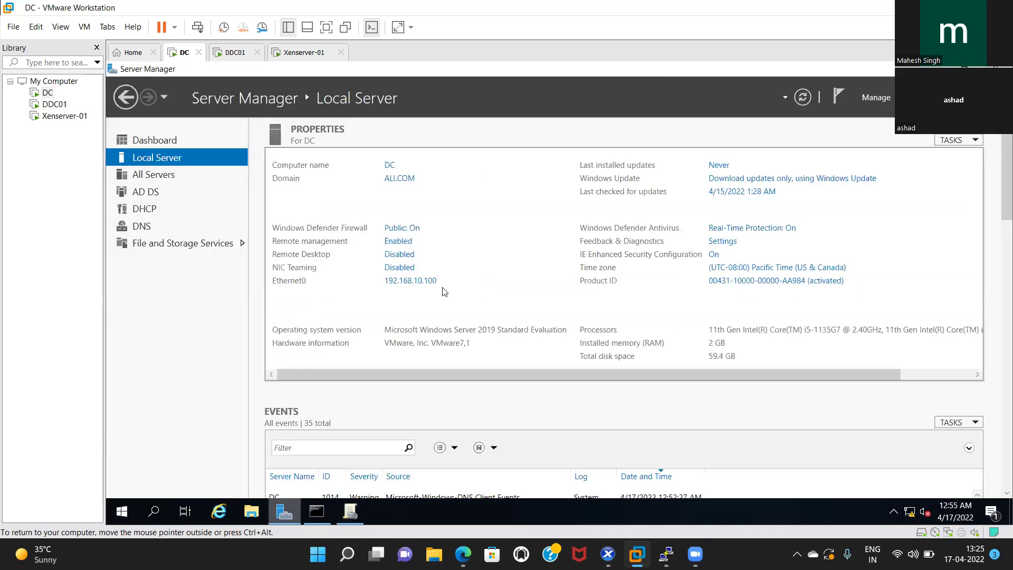
click(803, 97)
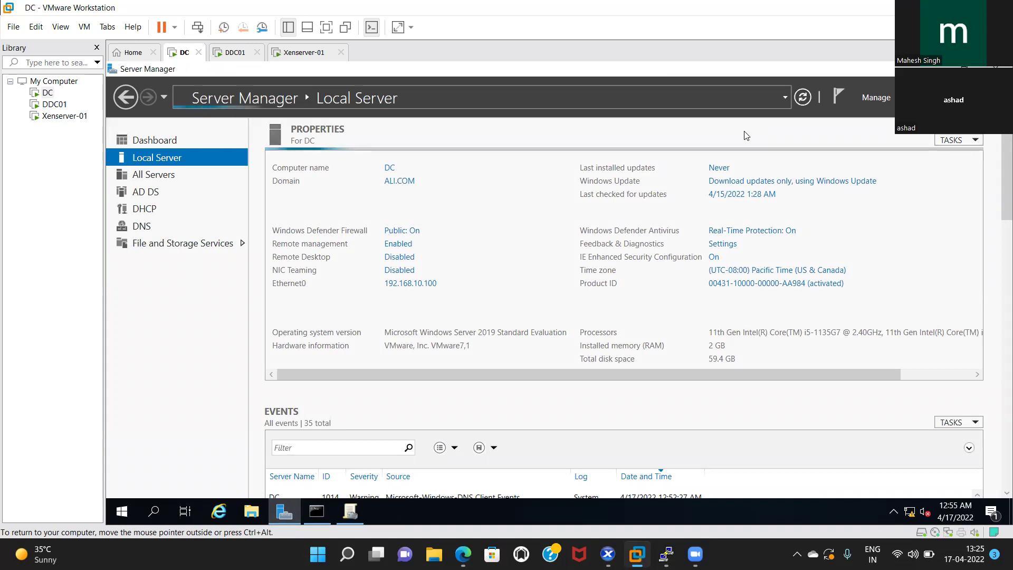
key(alt+Tab)
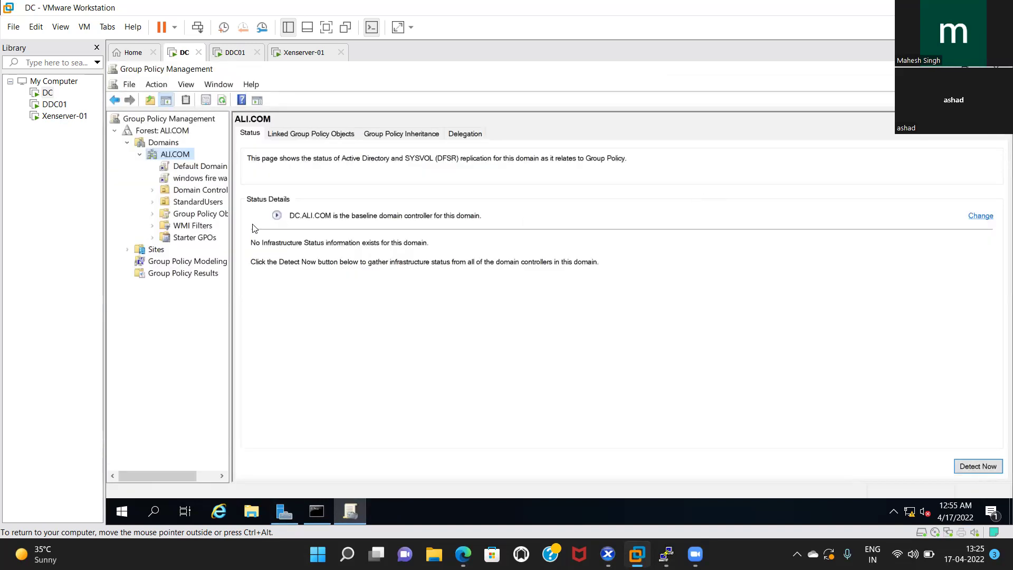
Step: Try linking the 'windows fire wall Disable' GPO to ALI.COM and dismiss the already-linked notice
right_click(153, 153)
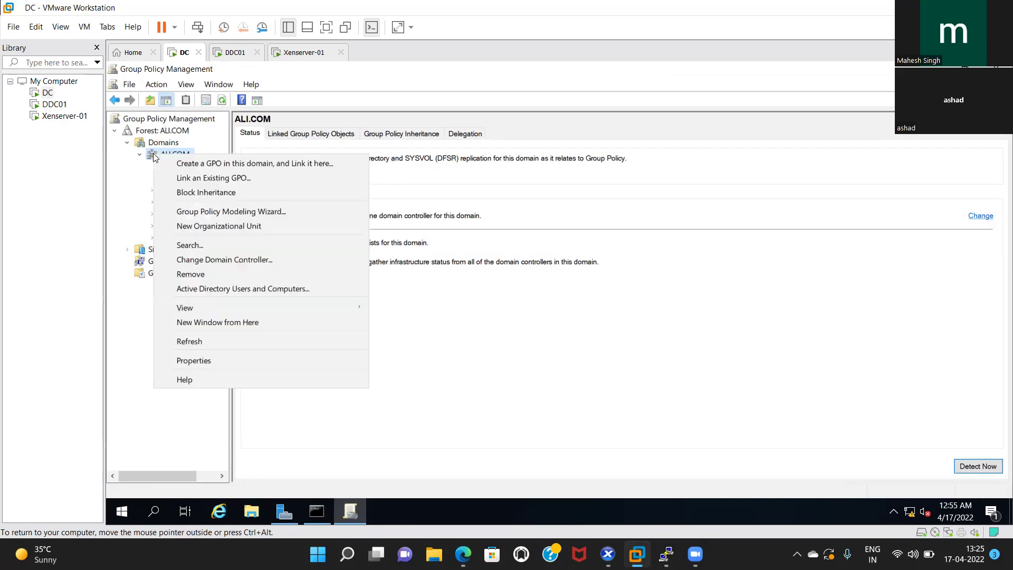
click(178, 178)
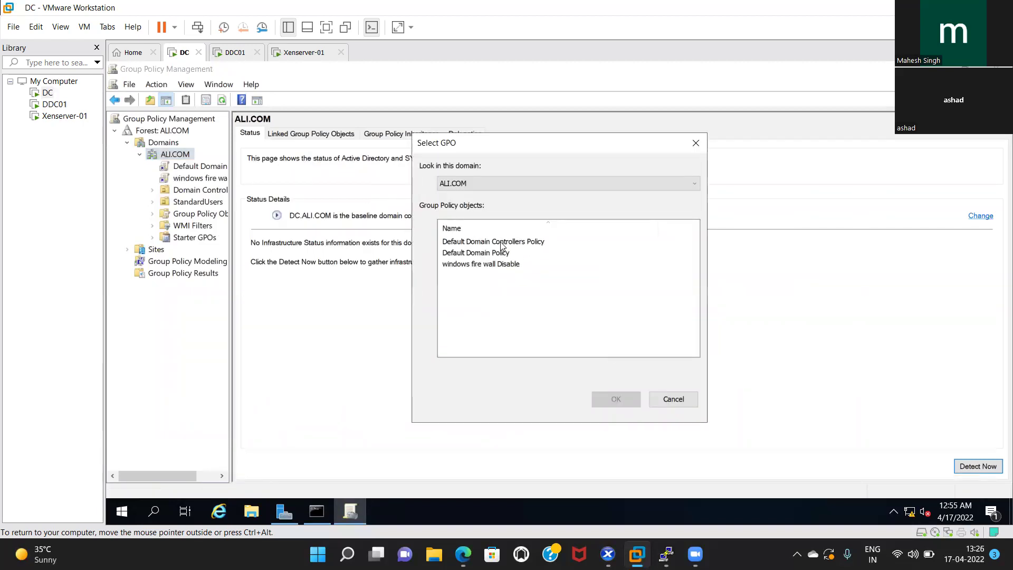
click(487, 265)
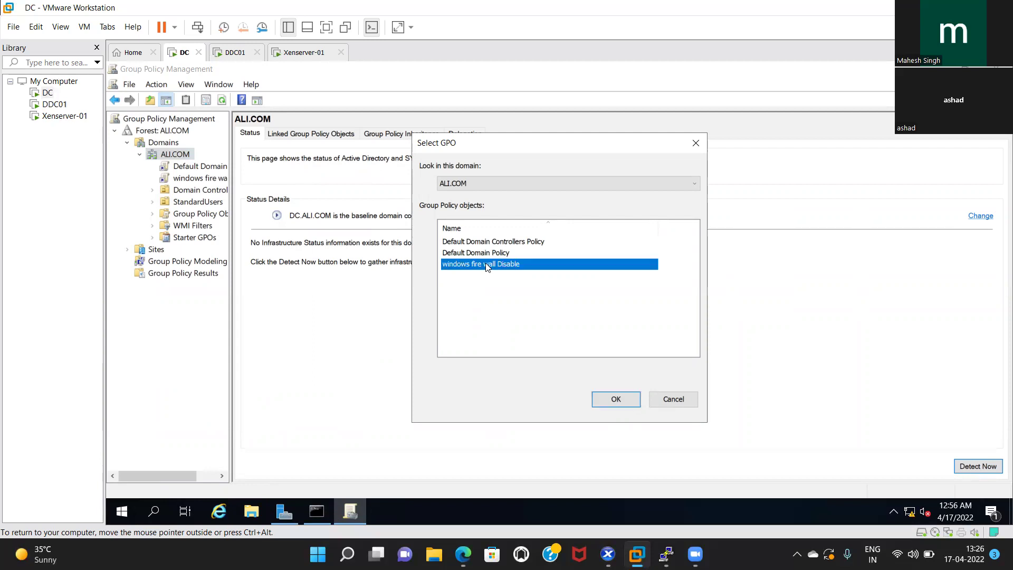
click(612, 399)
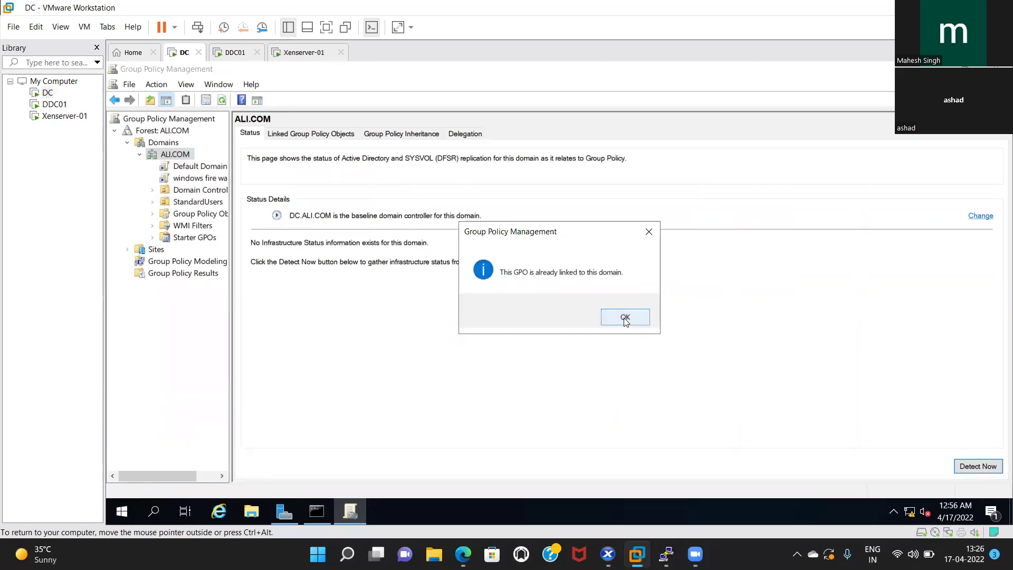
click(625, 319)
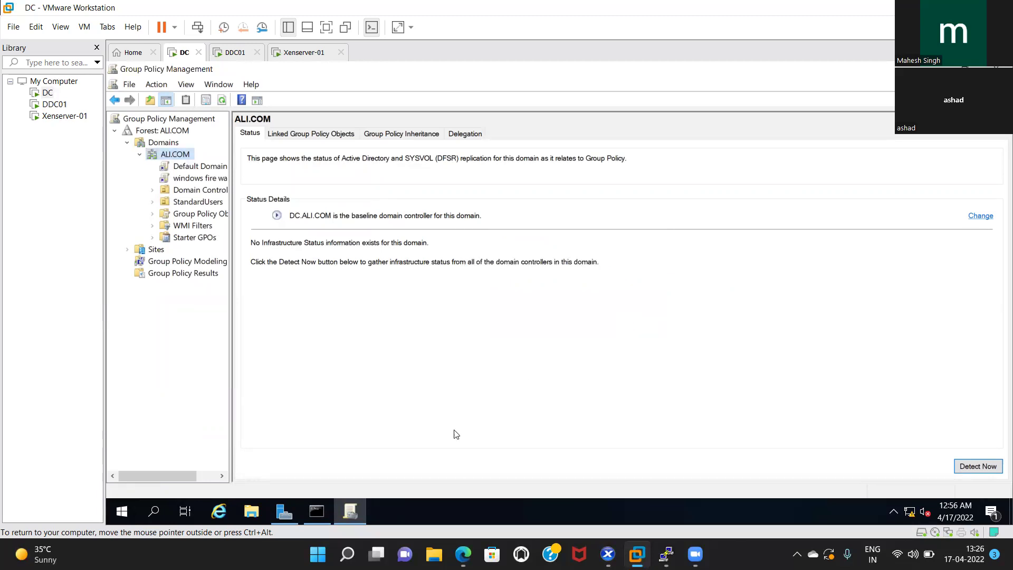
Step: Run gpupdate /force in DC's Command Prompt
click(317, 510)
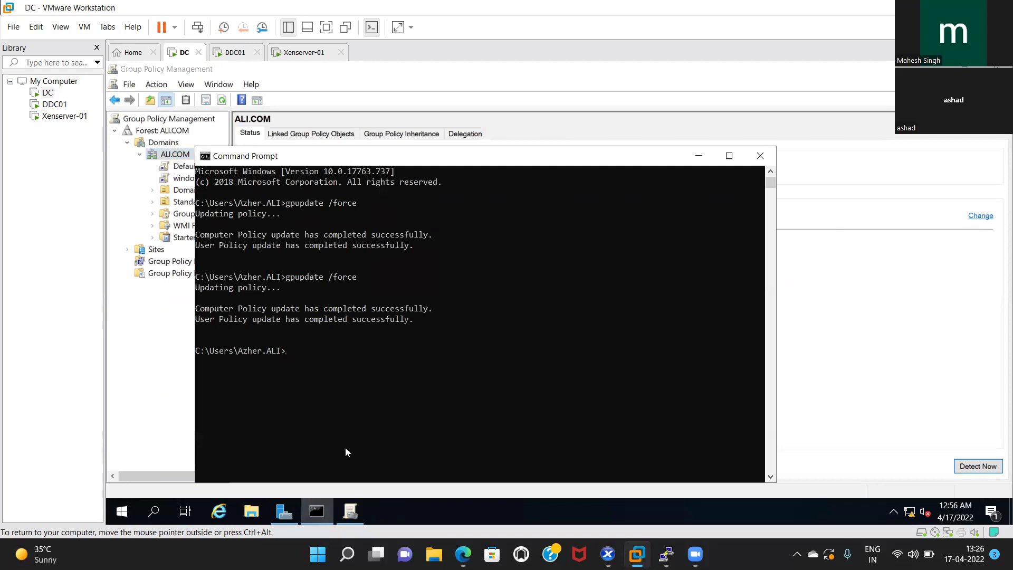
text(gpupdate /force)
key(Return)
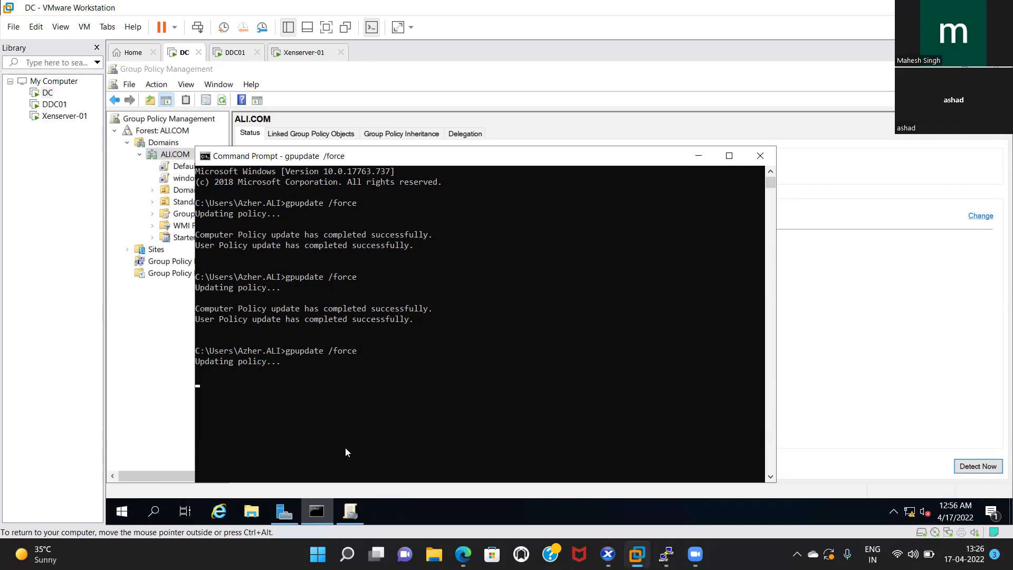
Step: Sign out of the user session on the DDC01 virtual machine
click(52, 104)
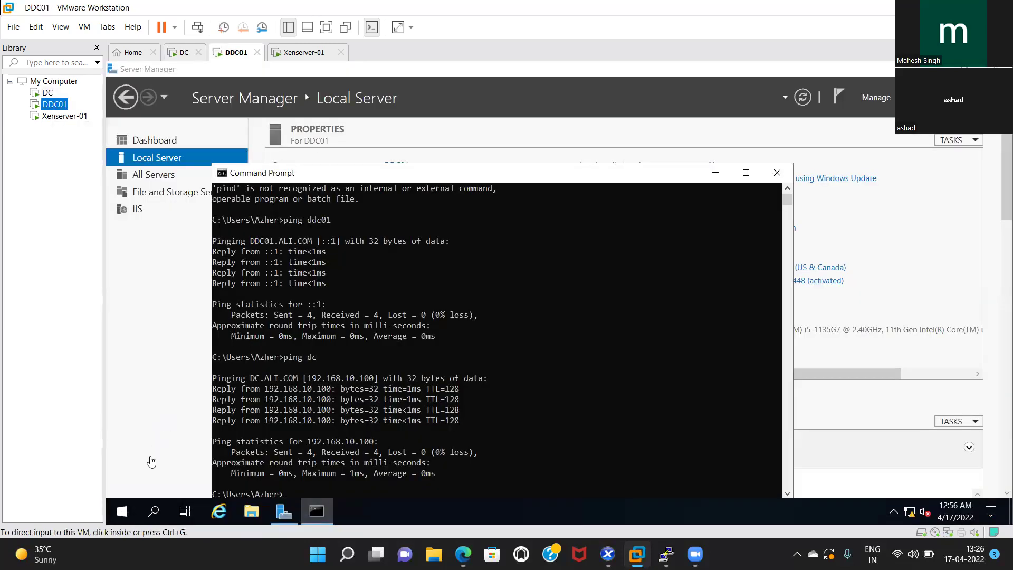
click(124, 518)
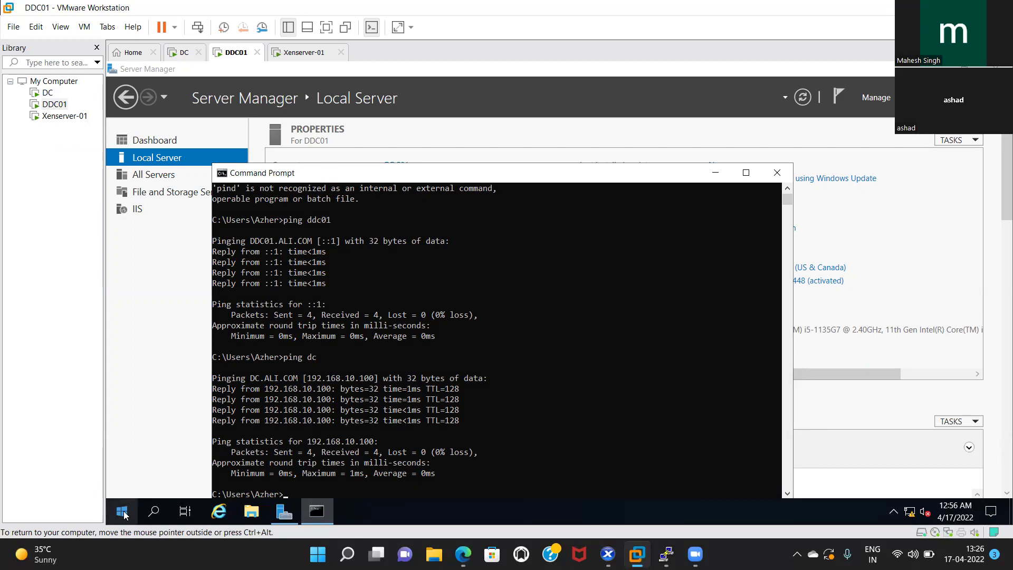
click(122, 511)
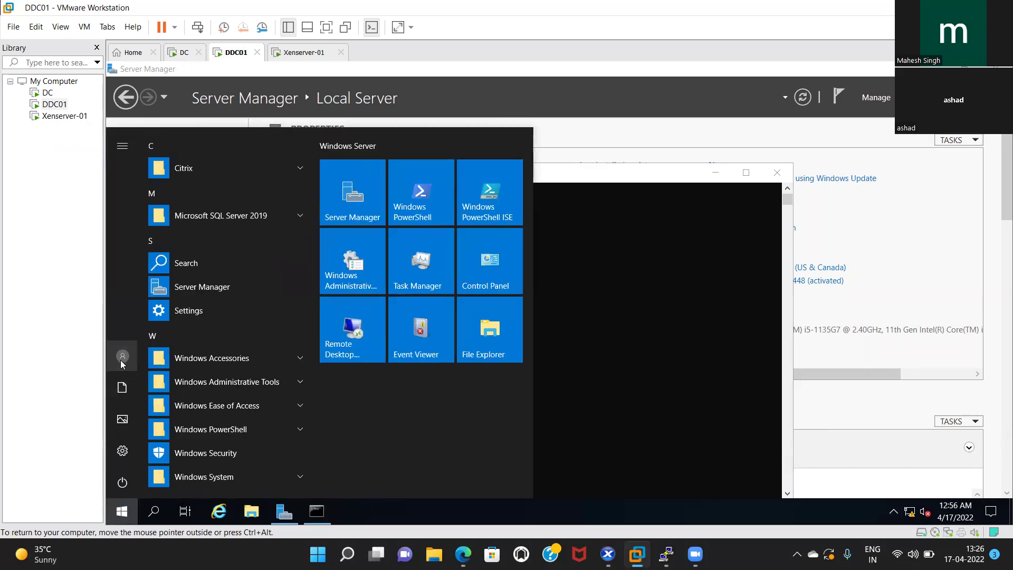
click(122, 362)
click(158, 328)
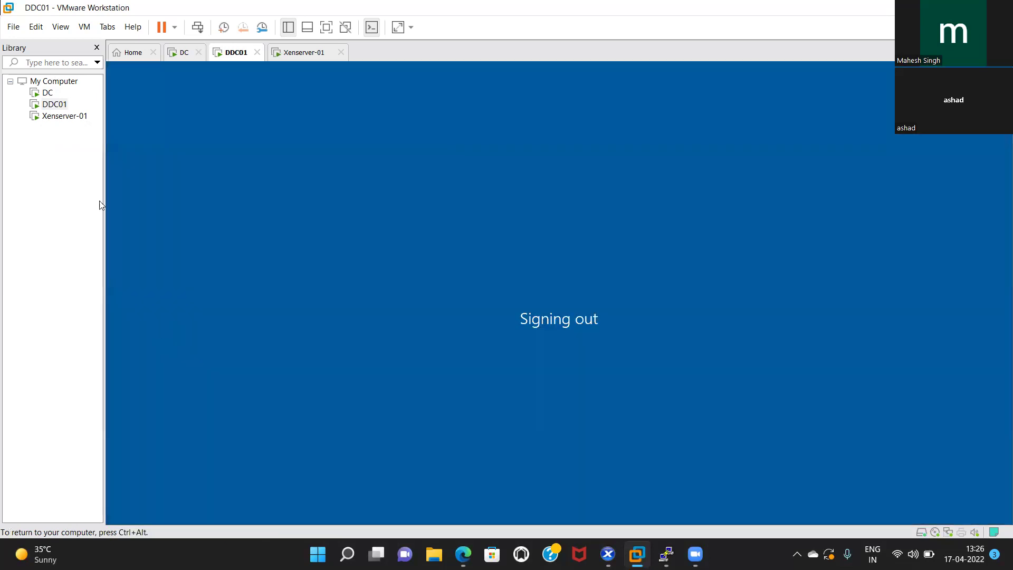
Step: Send Ctrl+Alt+Del to DDC01 and sign back in with the account password
click(53, 94)
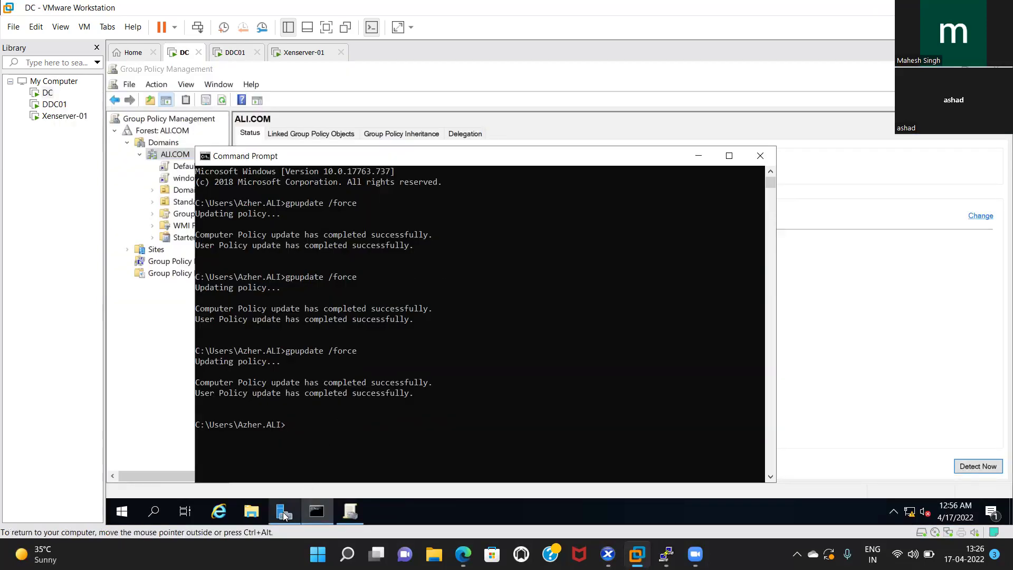
click(54, 104)
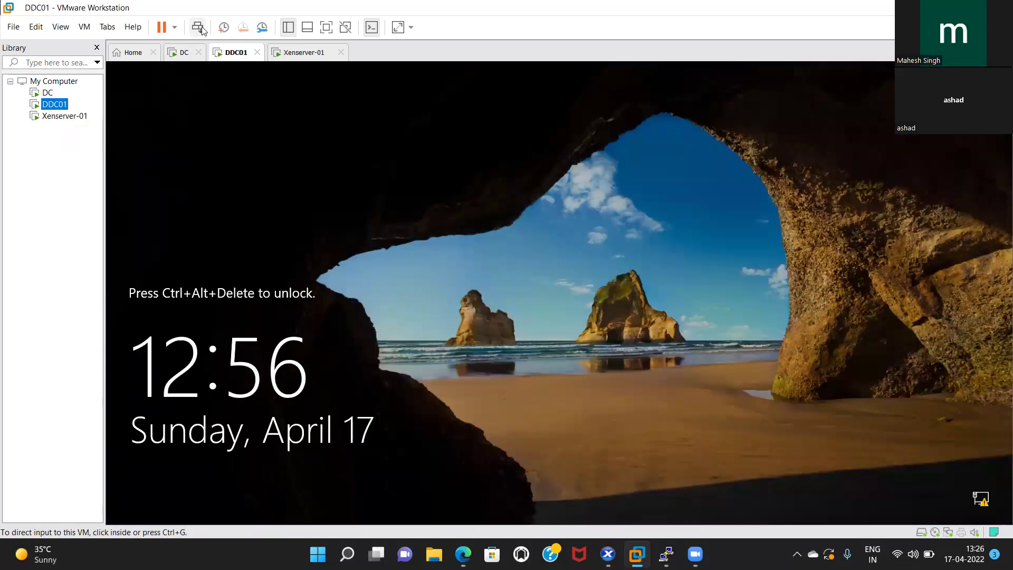
click(202, 30)
click(502, 350)
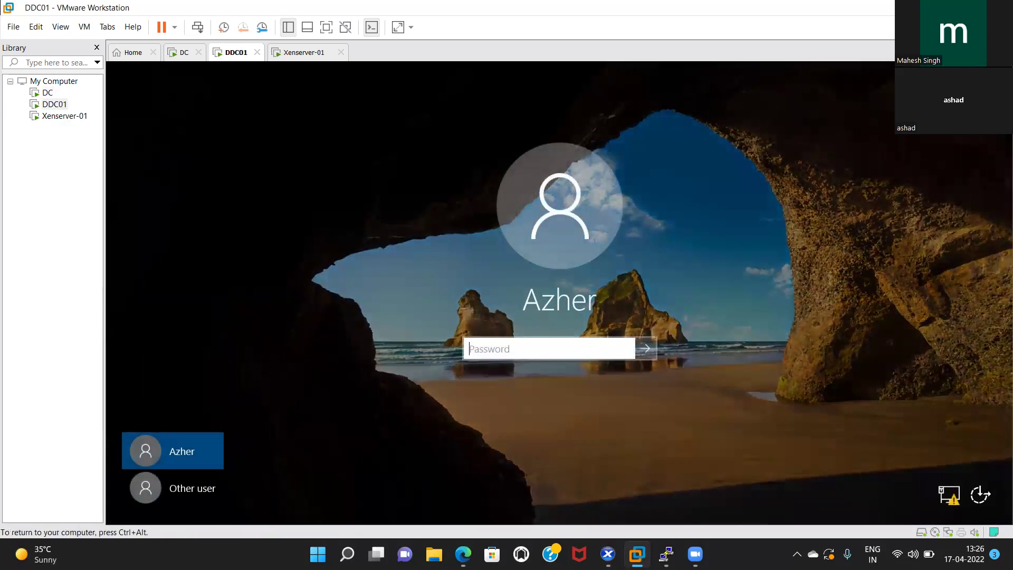
text(*****)
key(Return)
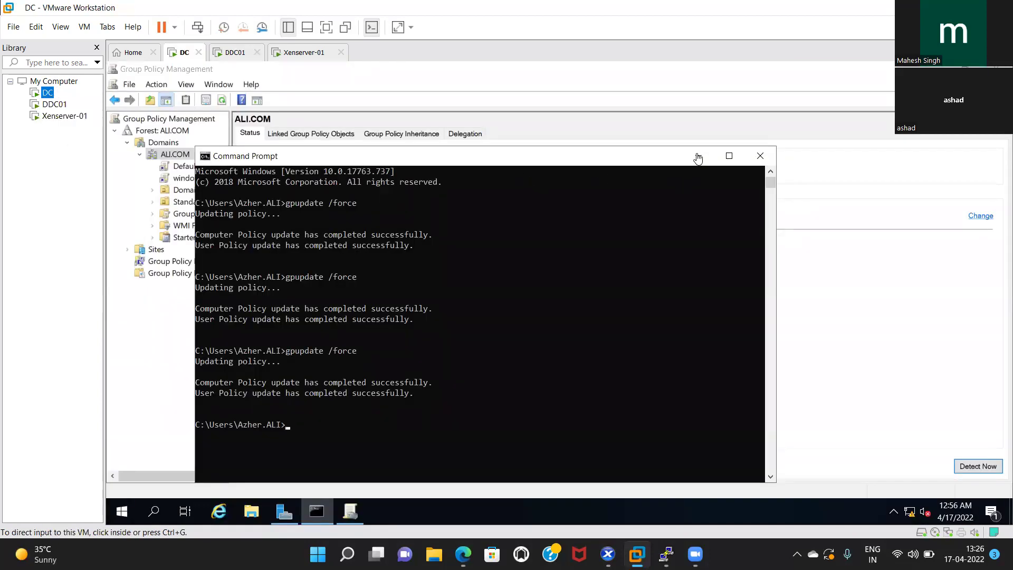
Step: Refresh DC's Local Server properties, then dismiss DDC01's startup prompts and view its Local Server properties
click(284, 511)
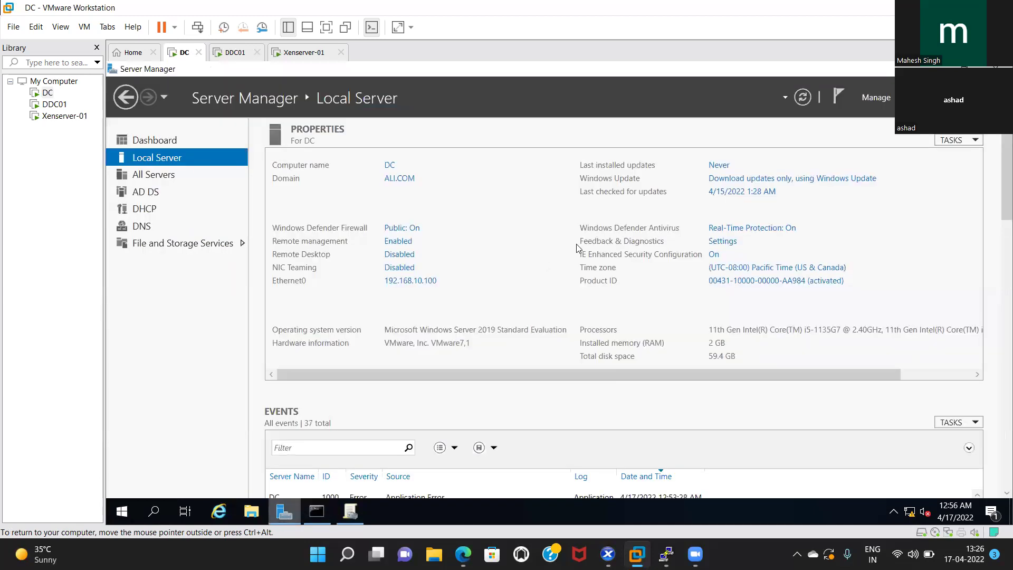
click(802, 96)
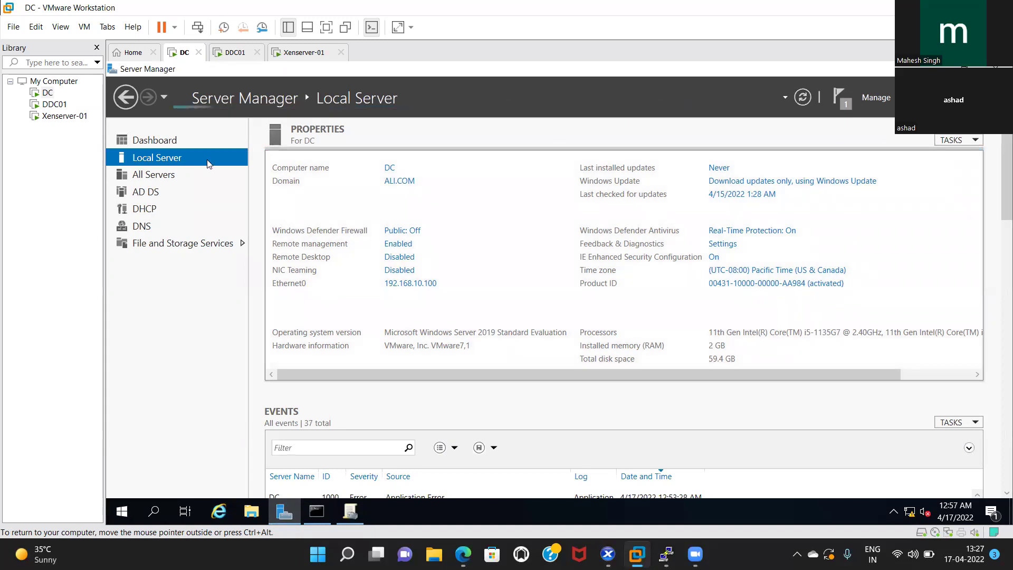
click(42, 106)
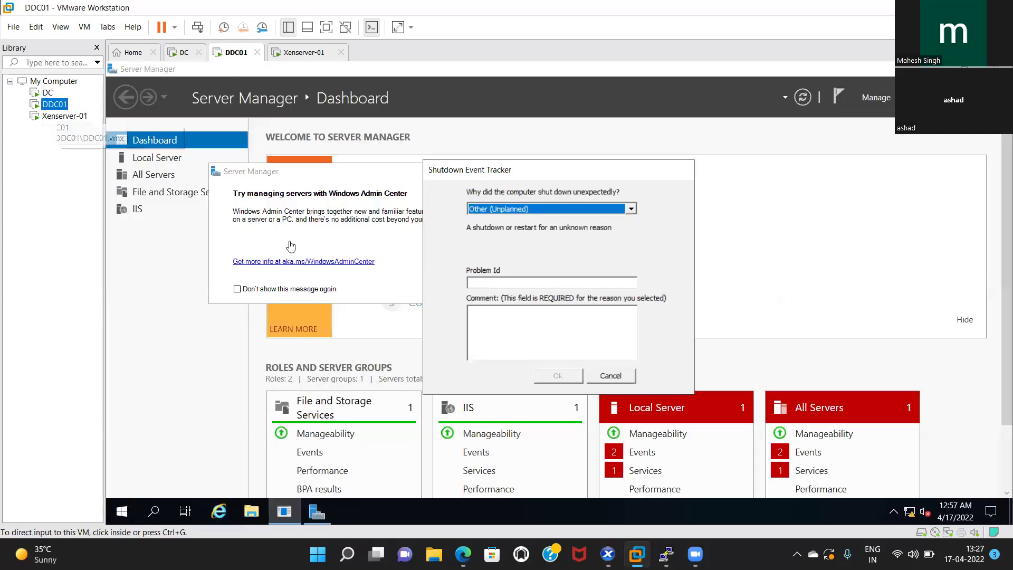
click(600, 379)
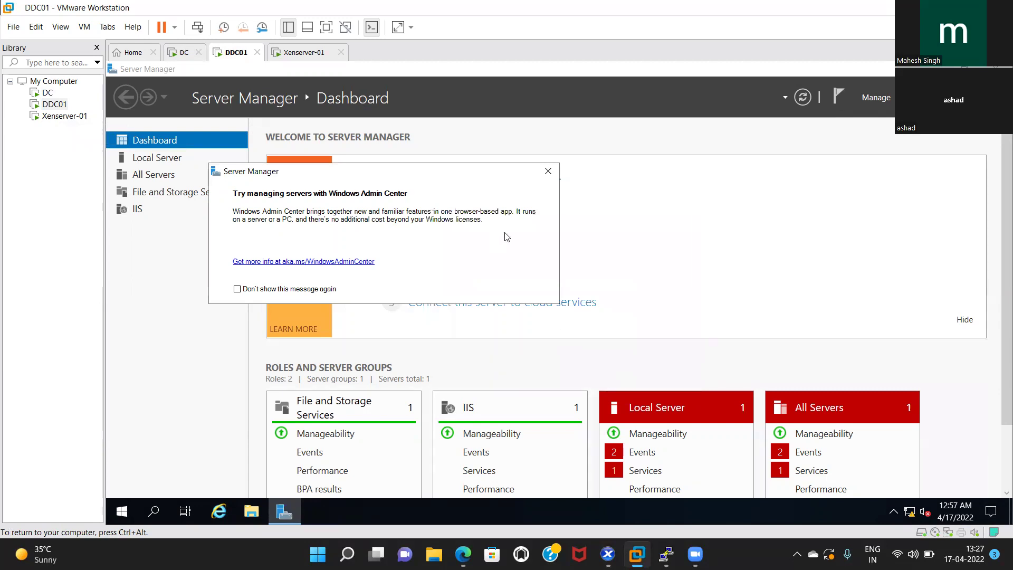
click(548, 171)
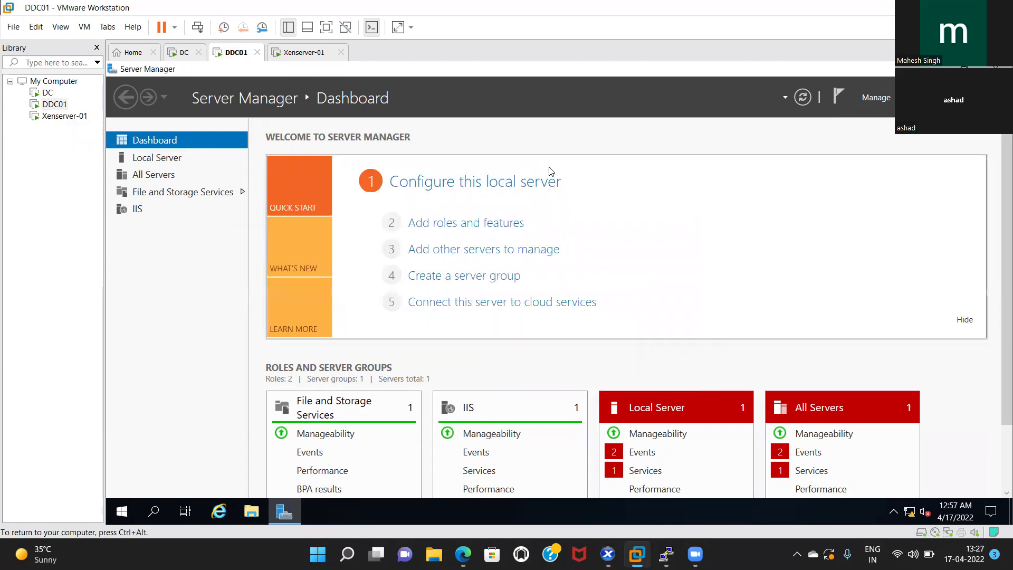
click(201, 160)
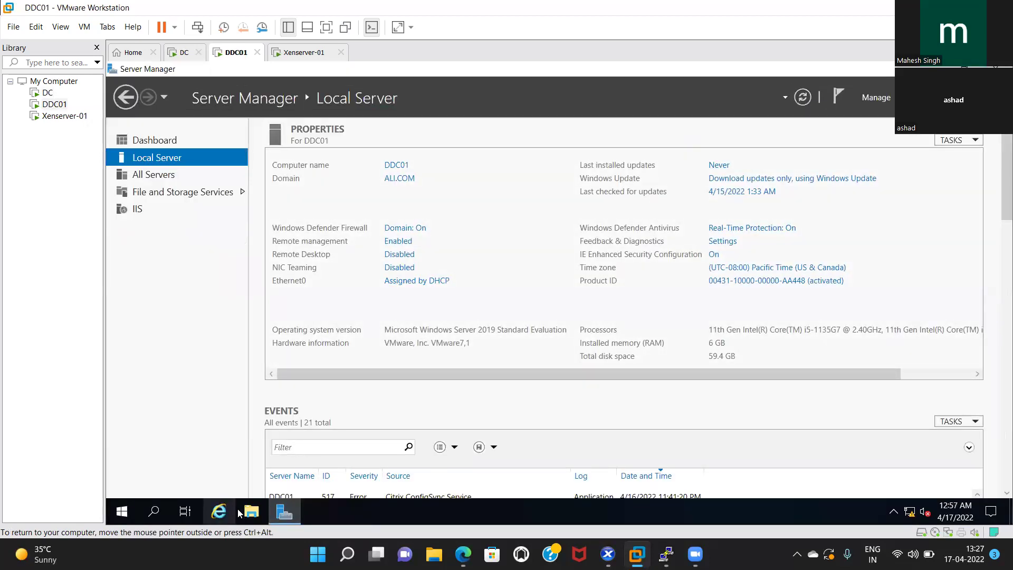
Step: Run gpupdate /force in a DDC01 Command Prompt and refresh its Local Server properties
click(153, 519)
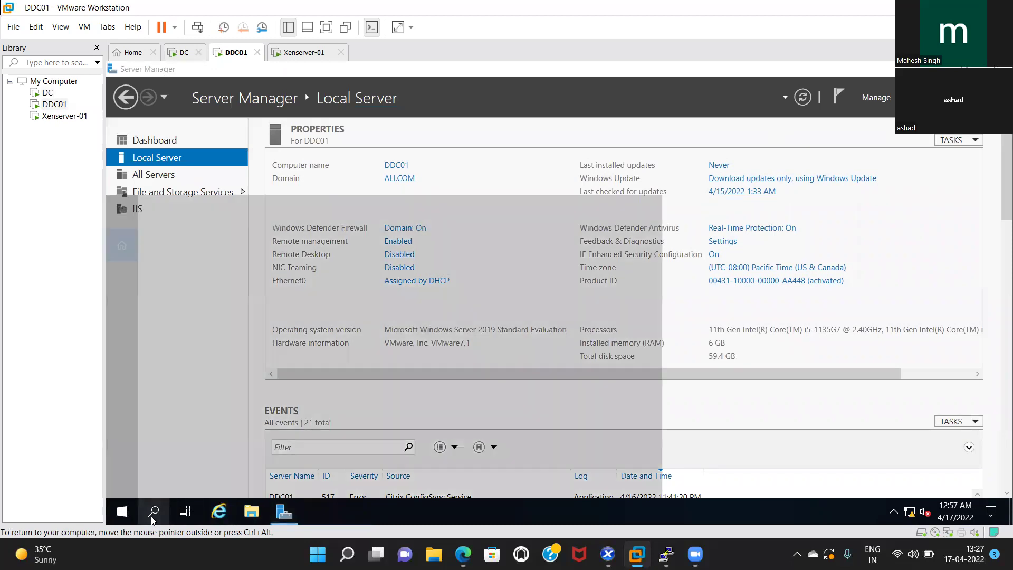
text(cmd)
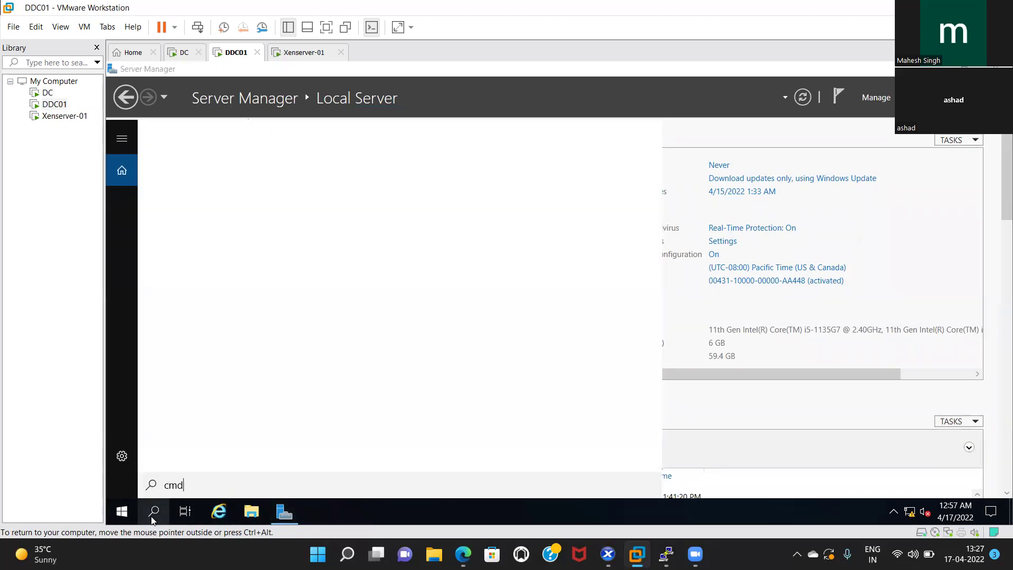
click(182, 194)
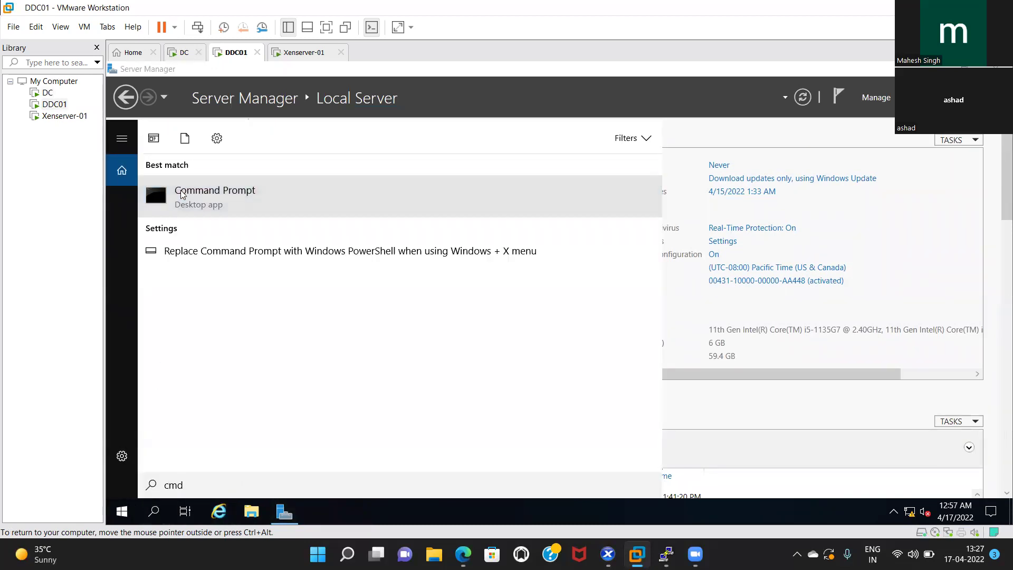
text(gpup)
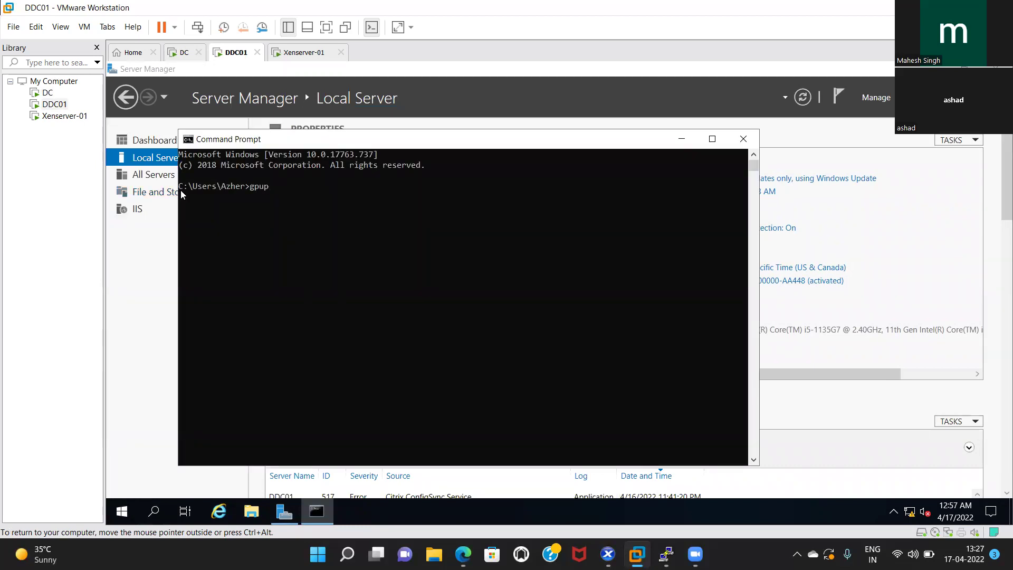
text(date /force)
key(Return)
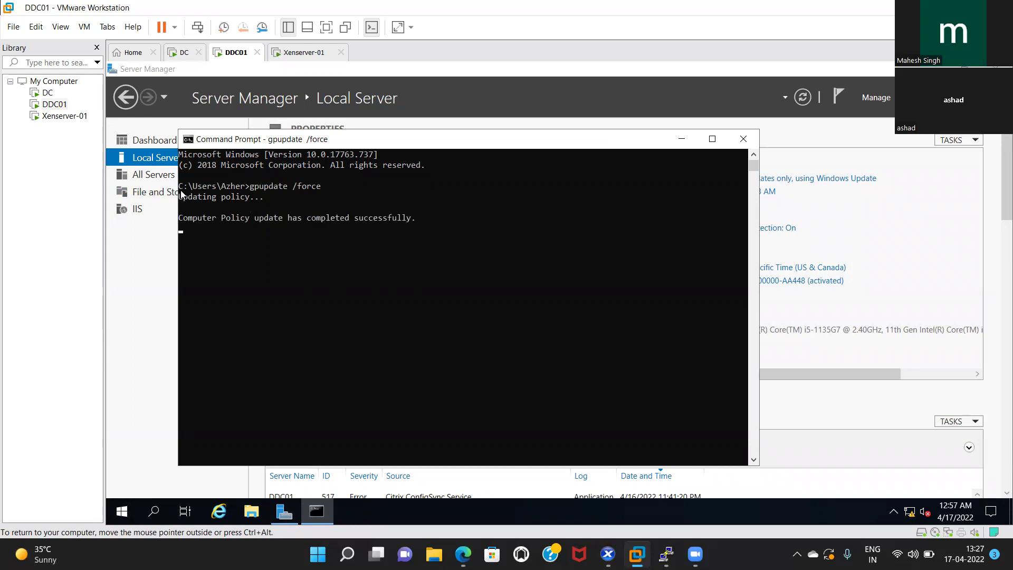
click(681, 140)
click(803, 97)
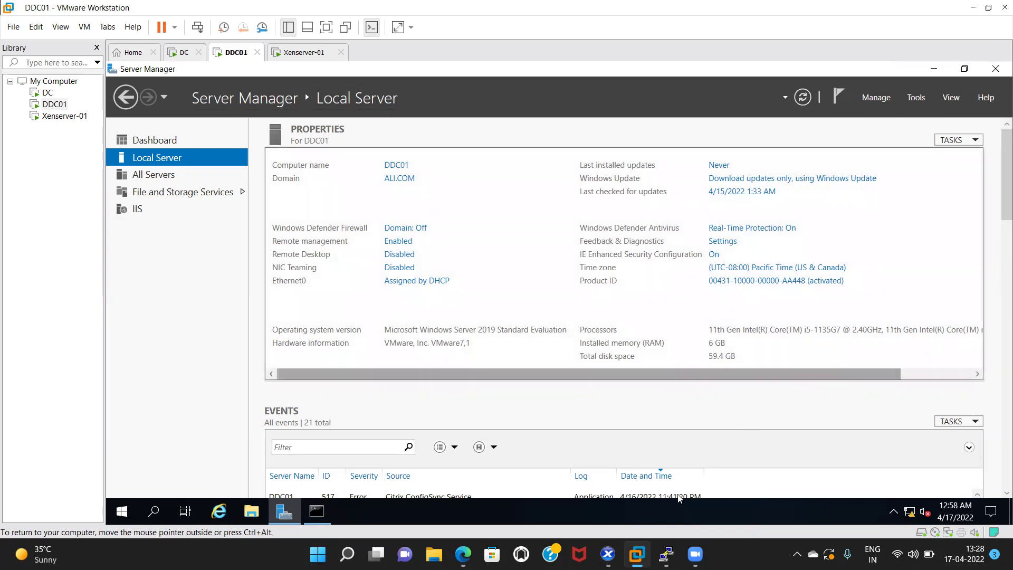
Step: Dismiss PuTTY's closed-connection error and minimize the VMware Workstation window
click(662, 475)
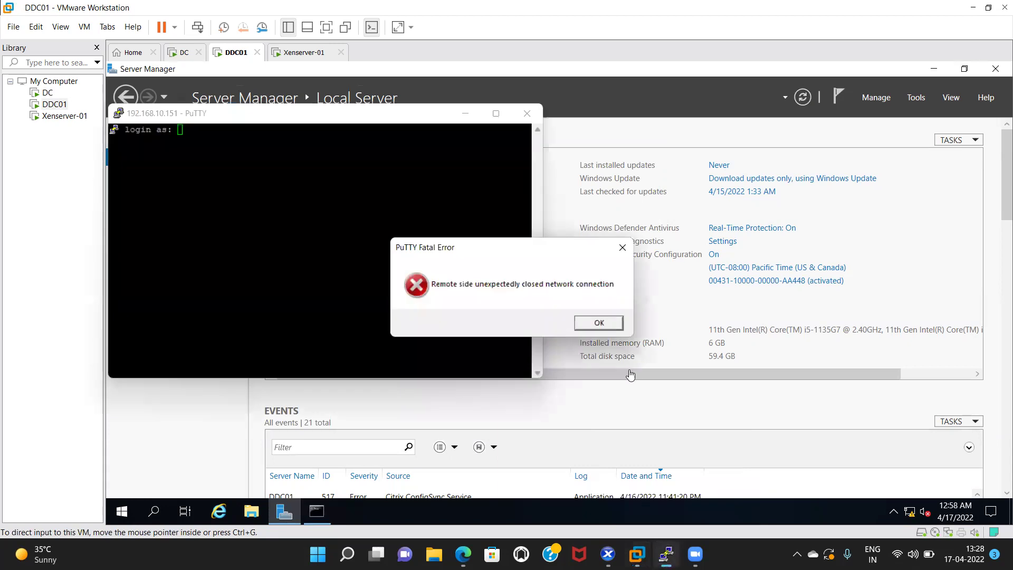
click(602, 328)
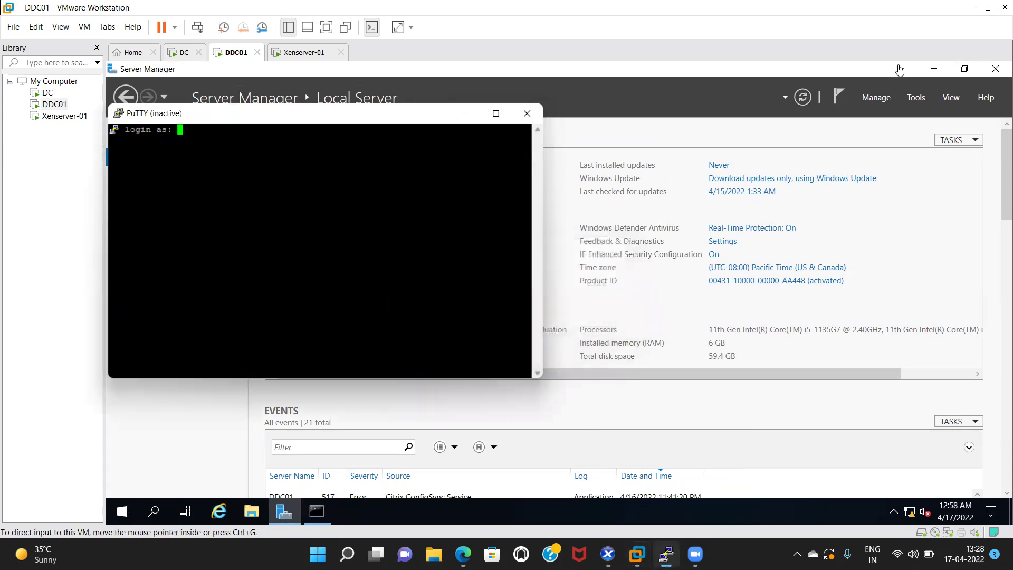
click(973, 15)
click(974, 14)
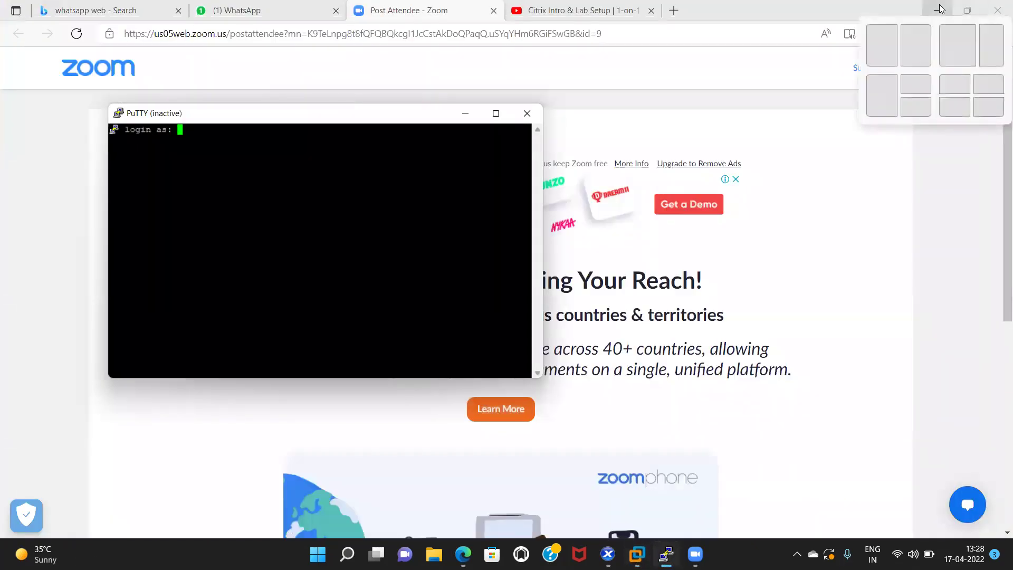